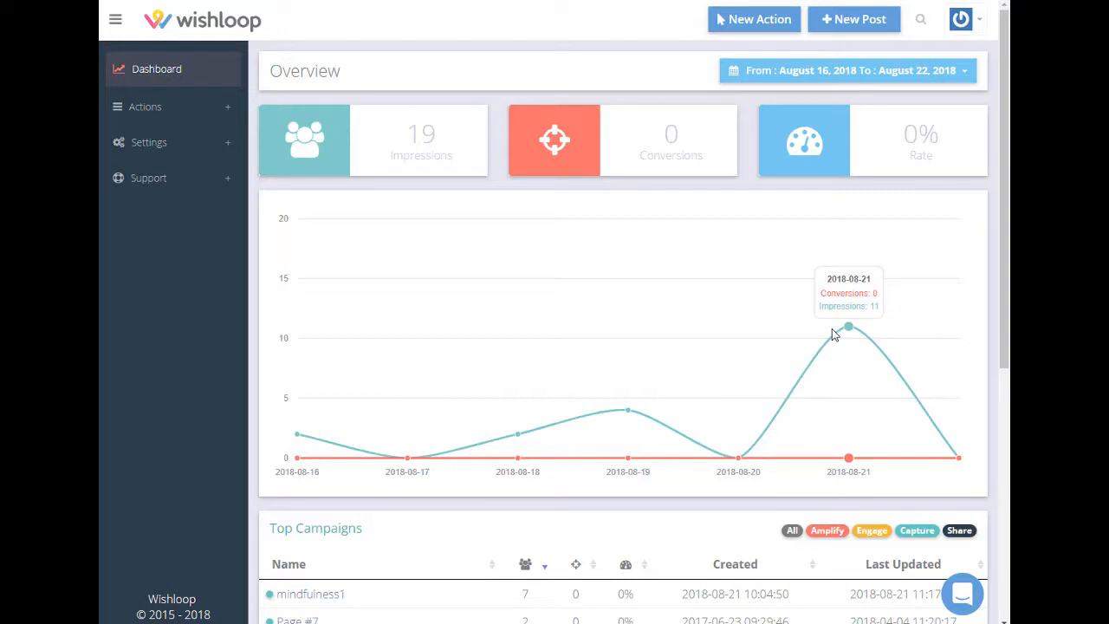
- Start a new Capture page and show all the available designs
{"action": "left_click", "coordinate": [146, 107]}
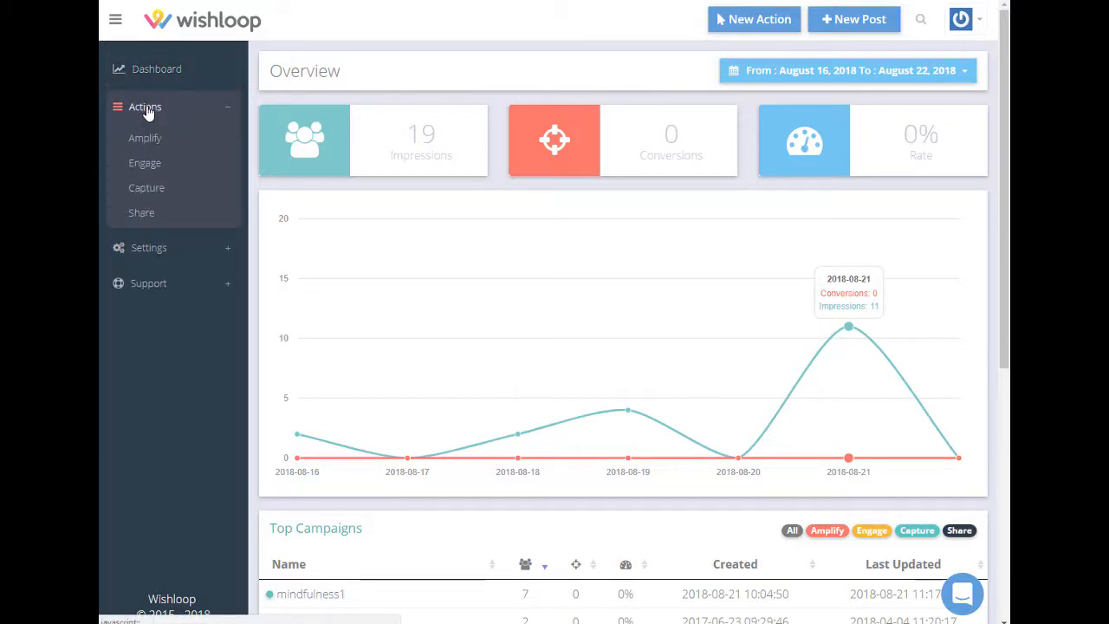
{"action": "left_click", "coordinate": [154, 190]}
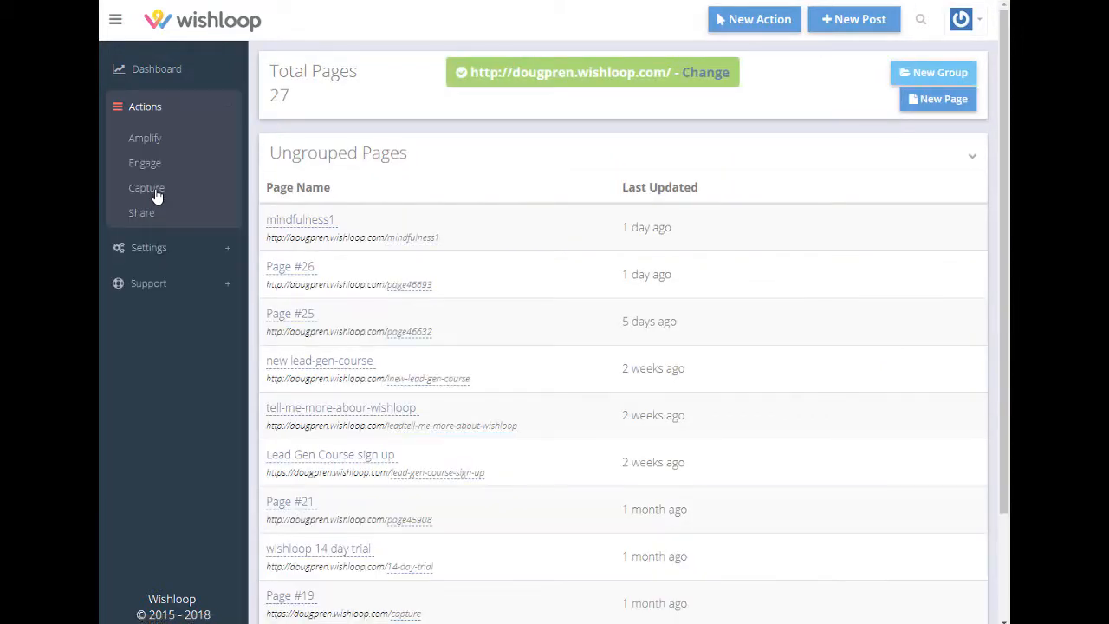
{"action": "left_click", "coordinate": [935, 104]}
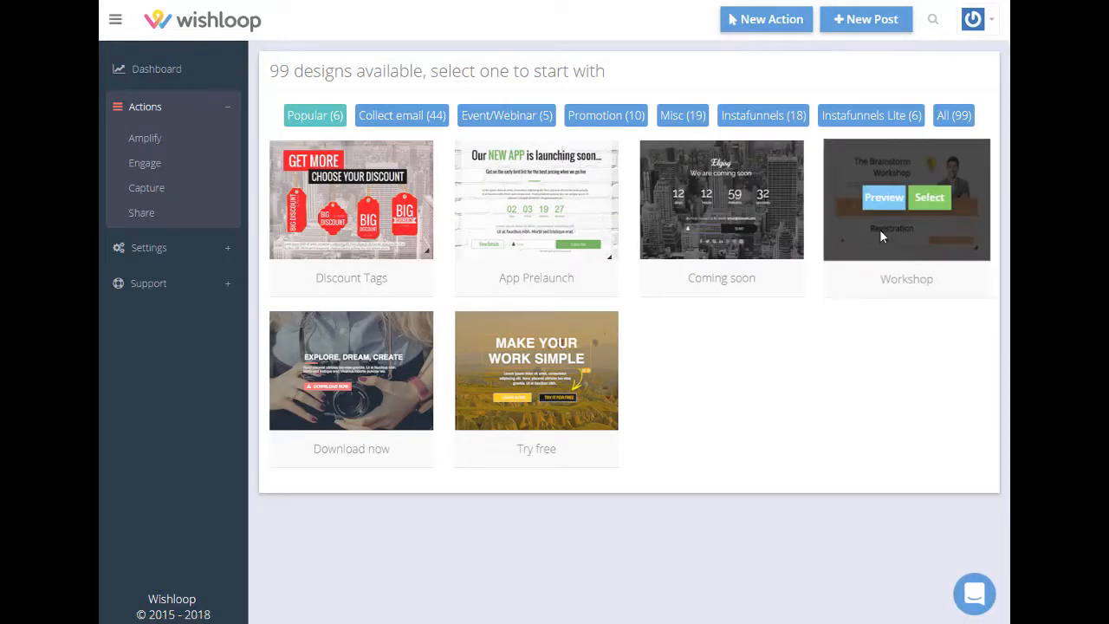
{"action": "left_click", "coordinate": [954, 116]}
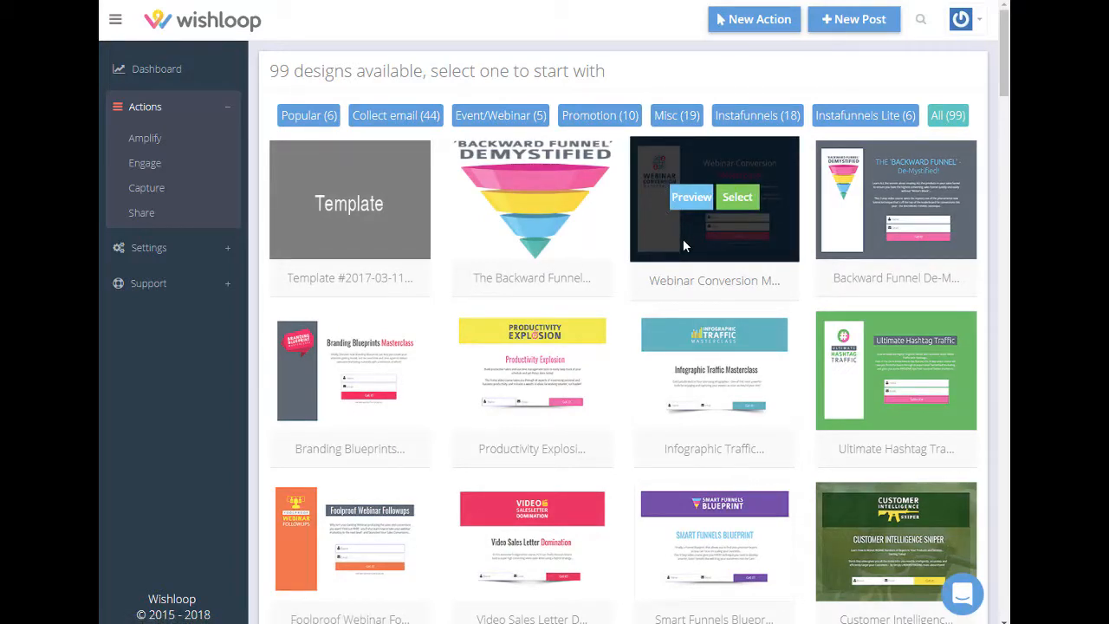
- Browse the complete gallery of page designs down to its last row
{"action": "scroll", "coordinate": [683, 247], "scroll_direction": "down", "scroll_amount": 3}
{"action": "scroll", "coordinate": [683, 244], "scroll_direction": "down", "scroll_amount": 1}
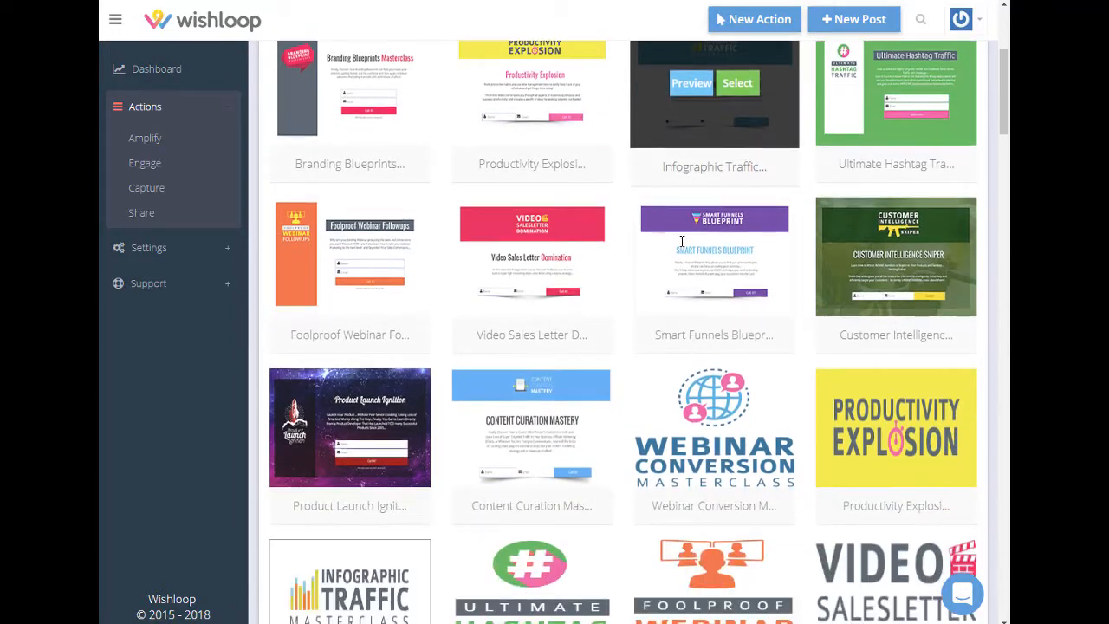
{"action": "scroll", "coordinate": [684, 243], "scroll_direction": "down", "scroll_amount": 1}
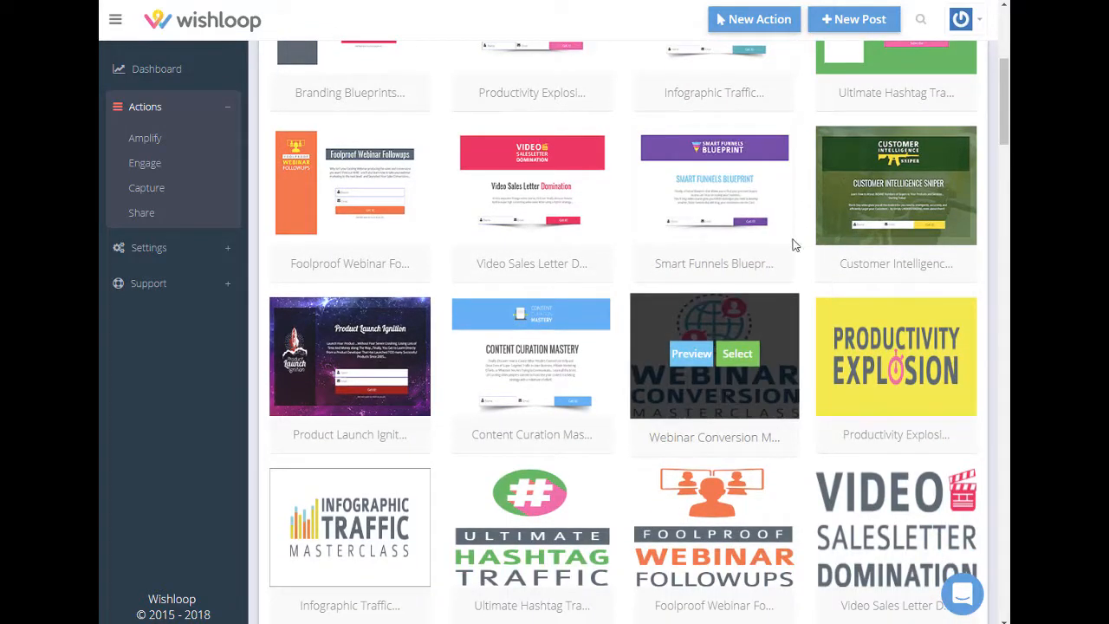
{"action": "scroll", "coordinate": [597, 278], "scroll_direction": "down", "scroll_amount": 5}
{"action": "scroll", "coordinate": [753, 376], "scroll_direction": "down", "scroll_amount": 2}
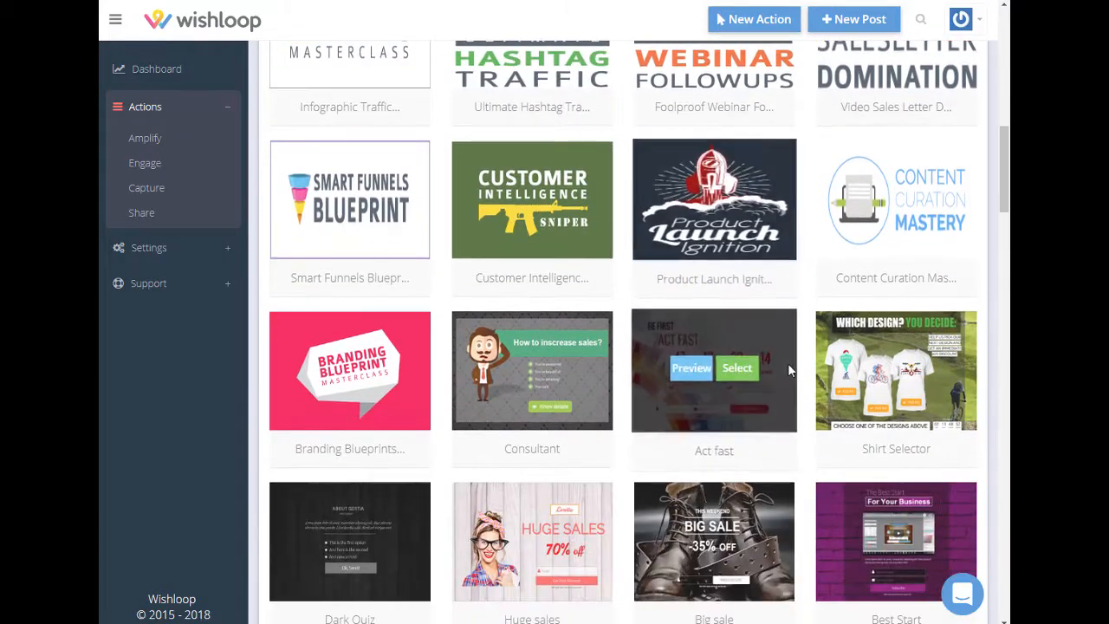
{"action": "scroll", "coordinate": [814, 368], "scroll_direction": "down", "scroll_amount": 3}
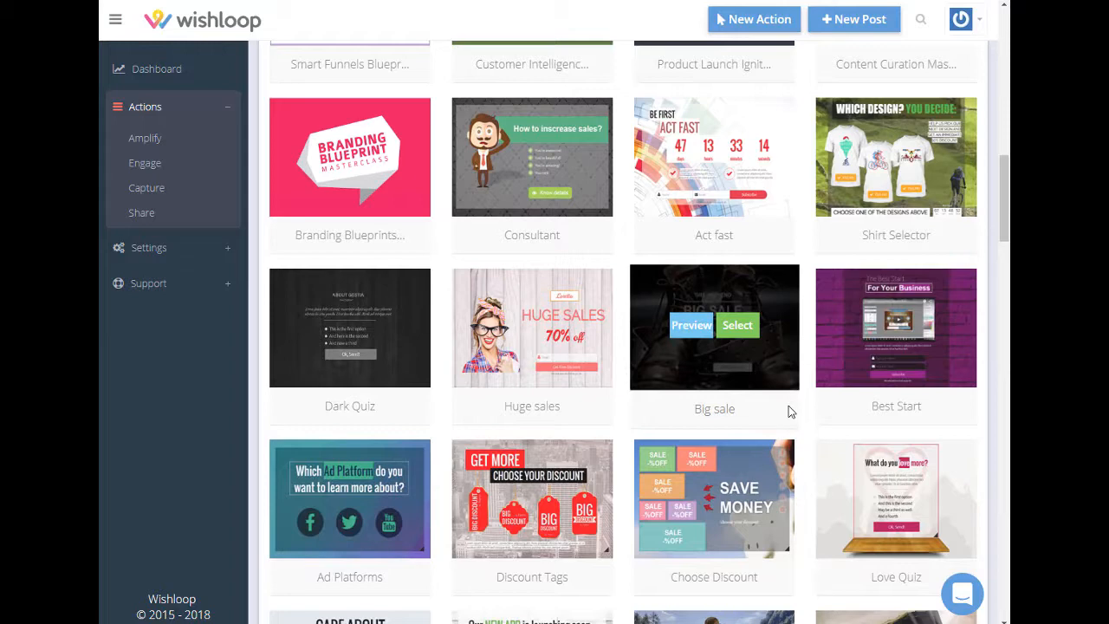
{"action": "scroll", "coordinate": [789, 411], "scroll_direction": "down", "scroll_amount": 5}
{"action": "scroll", "coordinate": [790, 414], "scroll_direction": "down", "scroll_amount": 1}
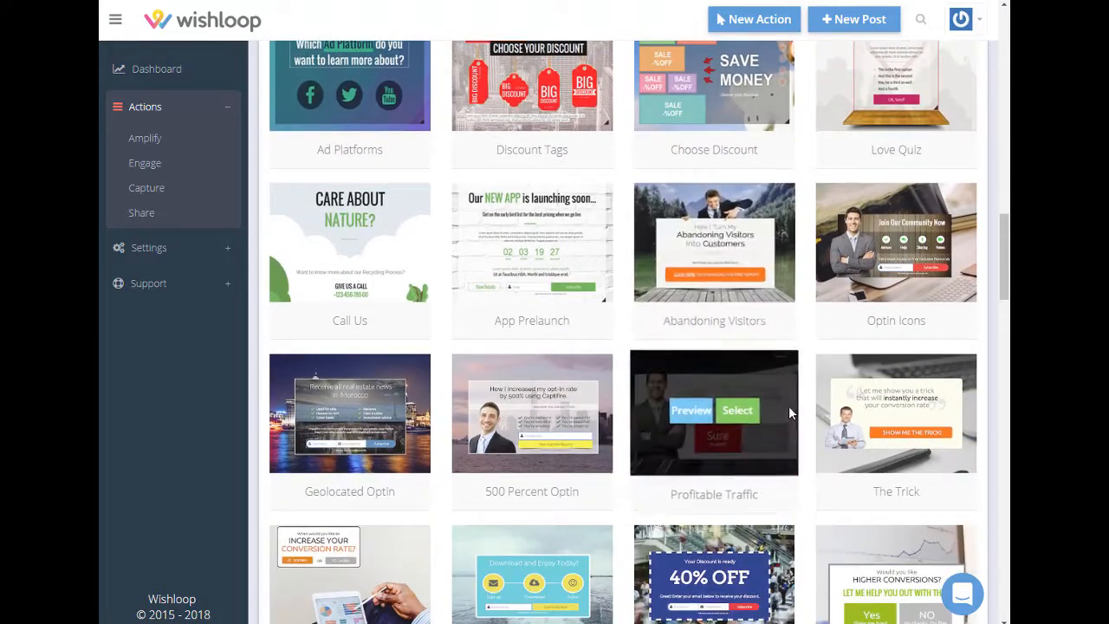
{"action": "scroll", "coordinate": [797, 411], "scroll_direction": "down", "scroll_amount": 1}
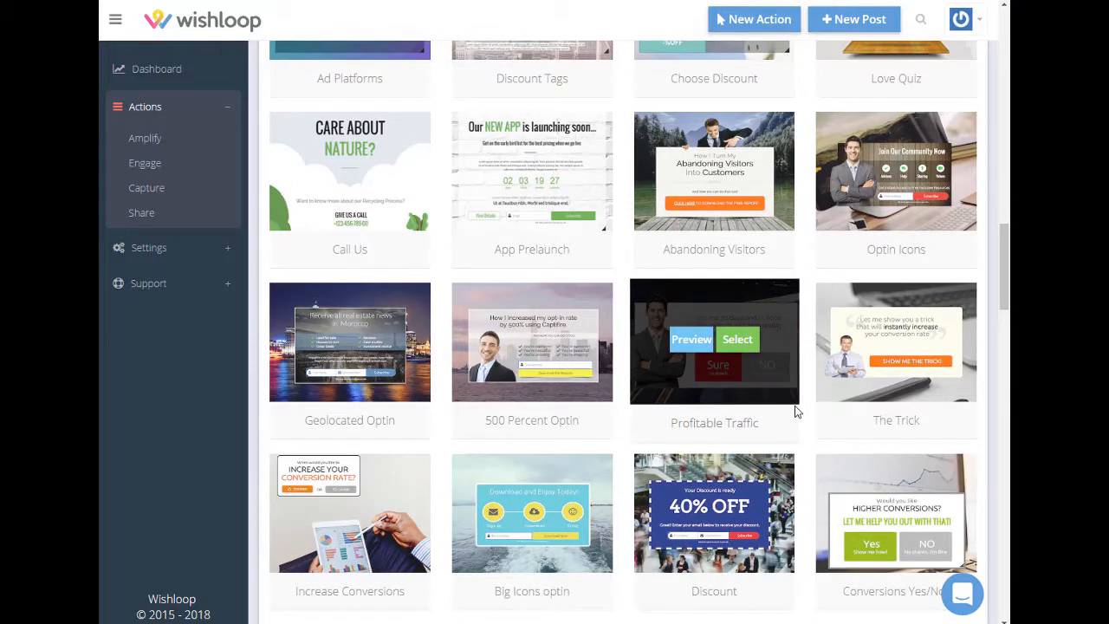
{"action": "scroll", "coordinate": [806, 406], "scroll_direction": "down", "scroll_amount": 5}
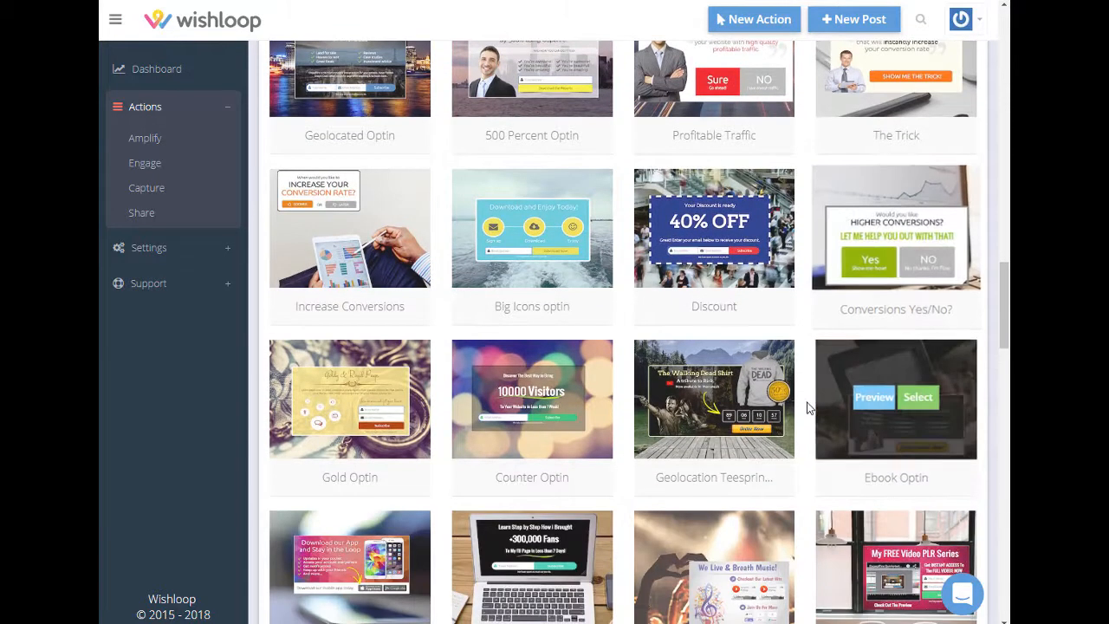
{"action": "scroll", "coordinate": [807, 408], "scroll_direction": "down", "scroll_amount": 8}
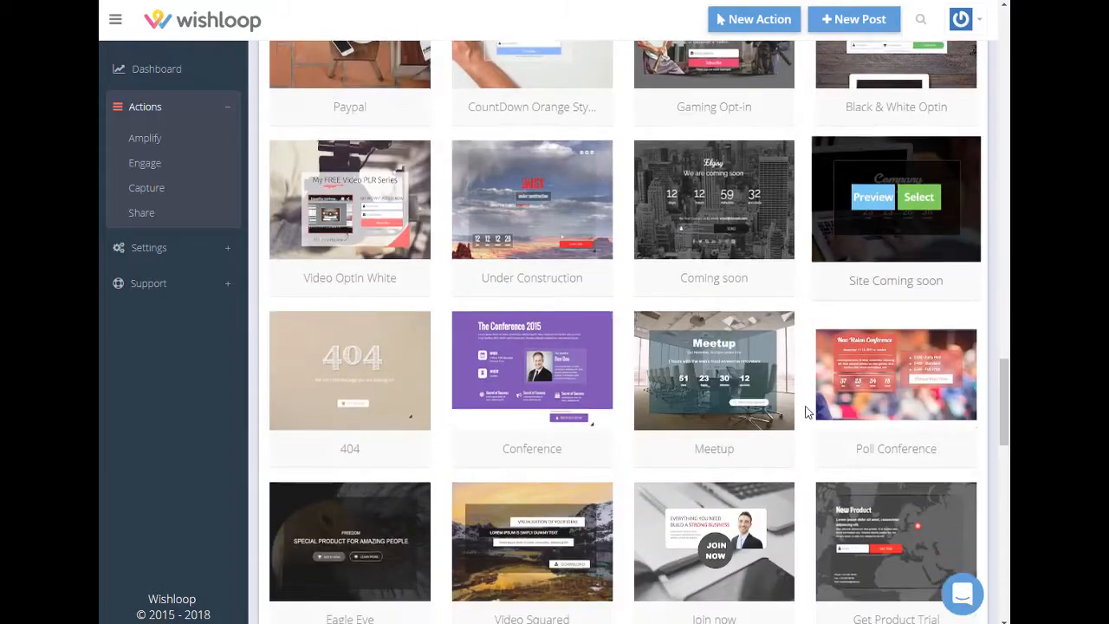
{"action": "scroll", "coordinate": [805, 411], "scroll_direction": "down", "scroll_amount": 7}
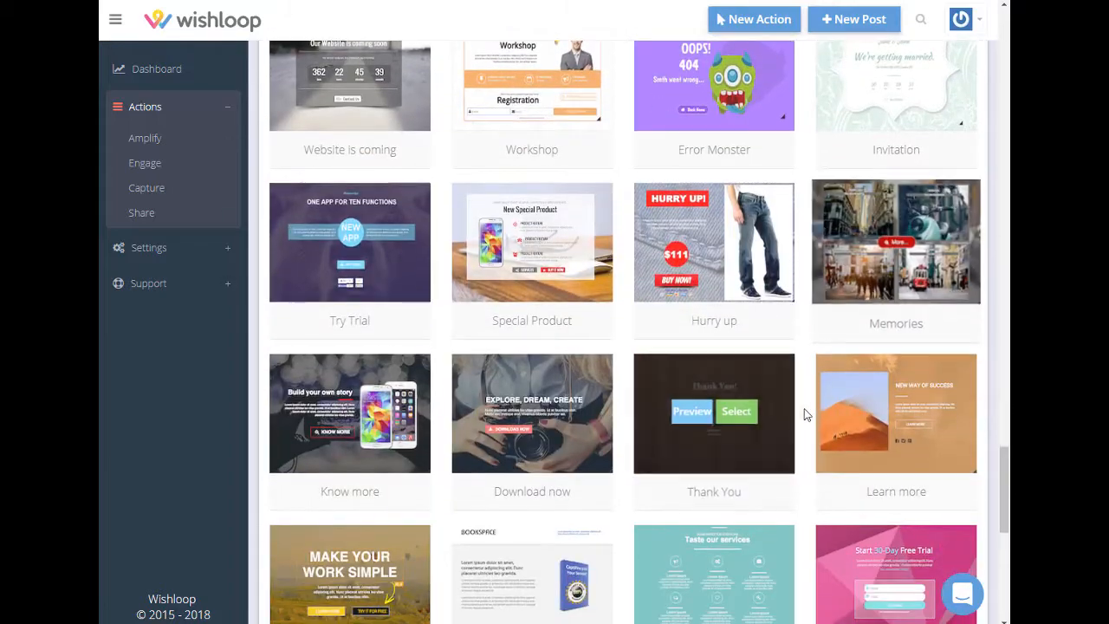
{"action": "scroll", "coordinate": [804, 409], "scroll_direction": "down", "scroll_amount": 5}
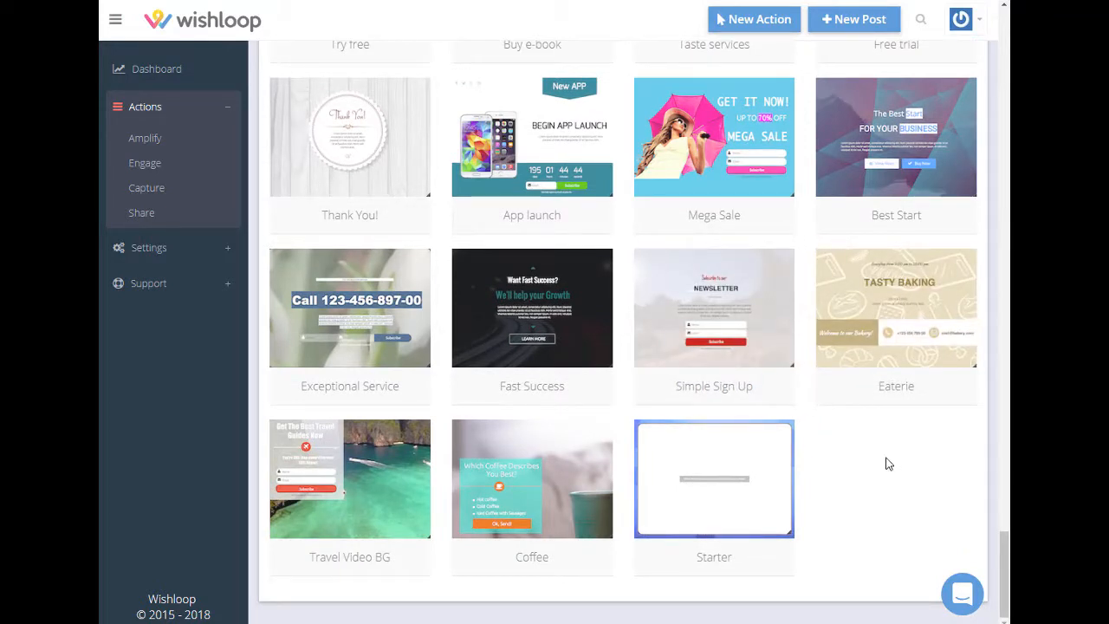
- Start the page from the Coffee design and delete its teal quiz box from Step 1
{"action": "mouse_move", "coordinate": [736, 278]}
{"action": "mouse_move", "coordinate": [589, 500]}
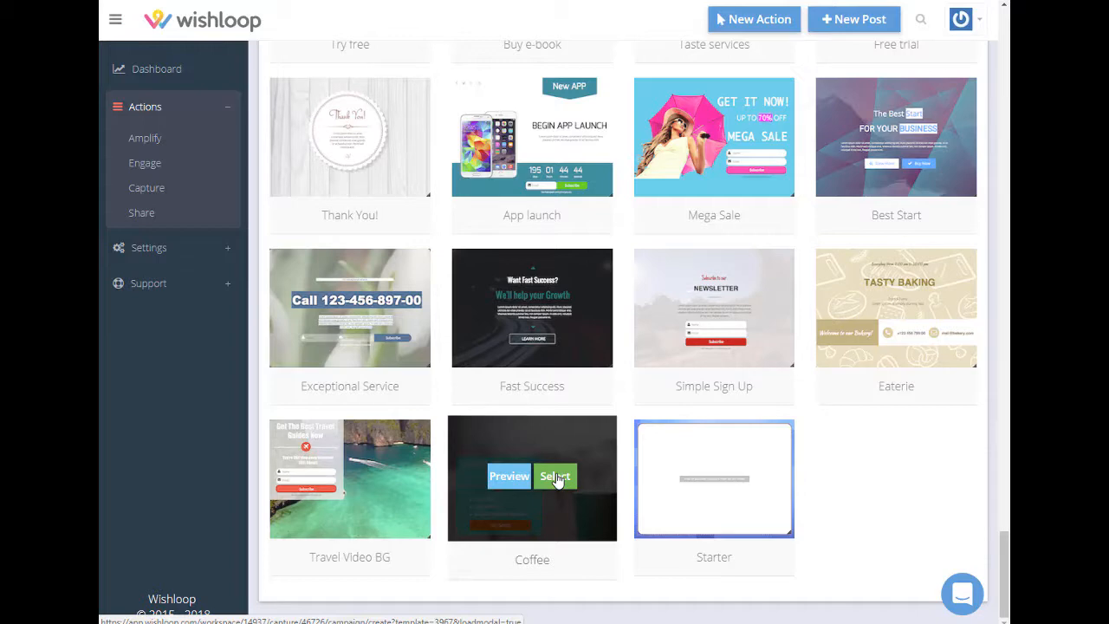
{"action": "left_click", "coordinate": [555, 478]}
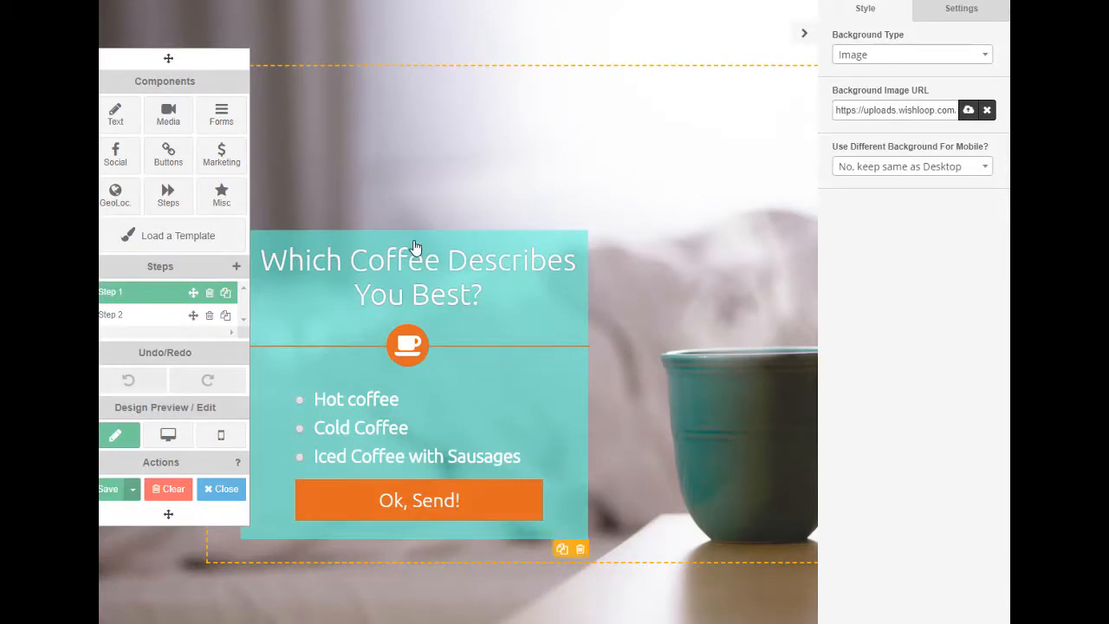
{"action": "left_click", "coordinate": [580, 551]}
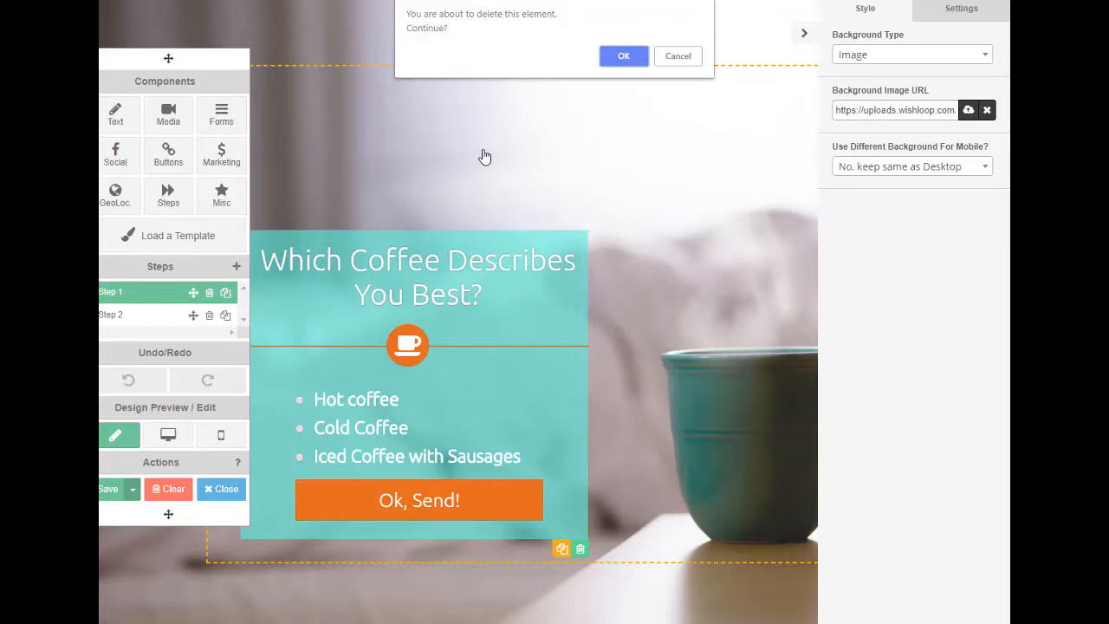
{"action": "left_click", "coordinate": [617, 56]}
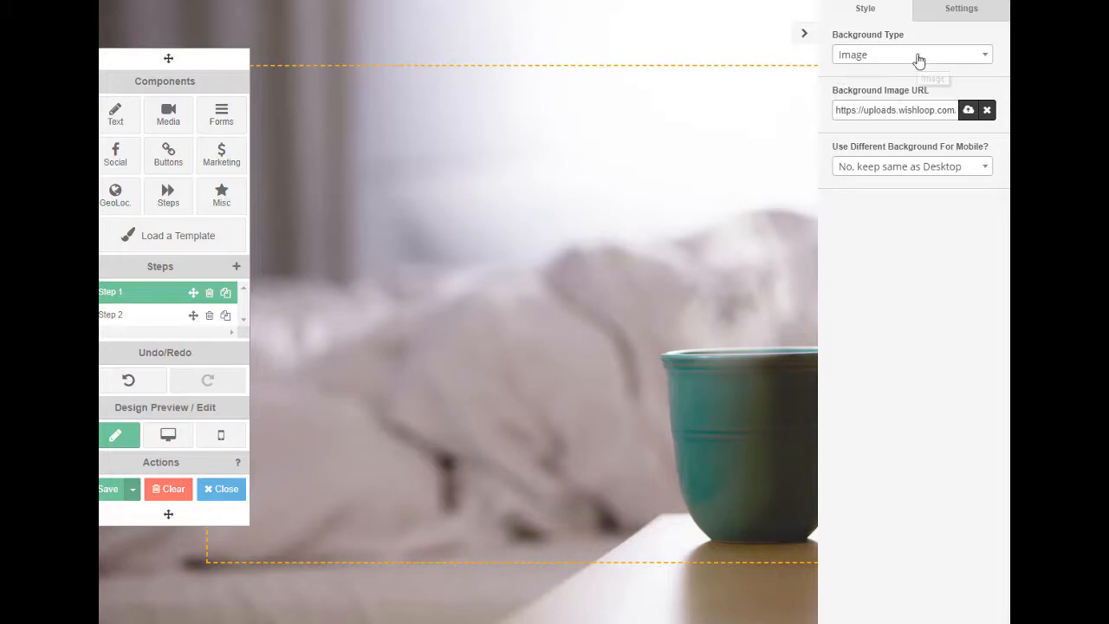
- Replace the page background image with the light blue bubble-pattern picture from the library's background images
{"action": "left_click", "coordinate": [968, 111]}
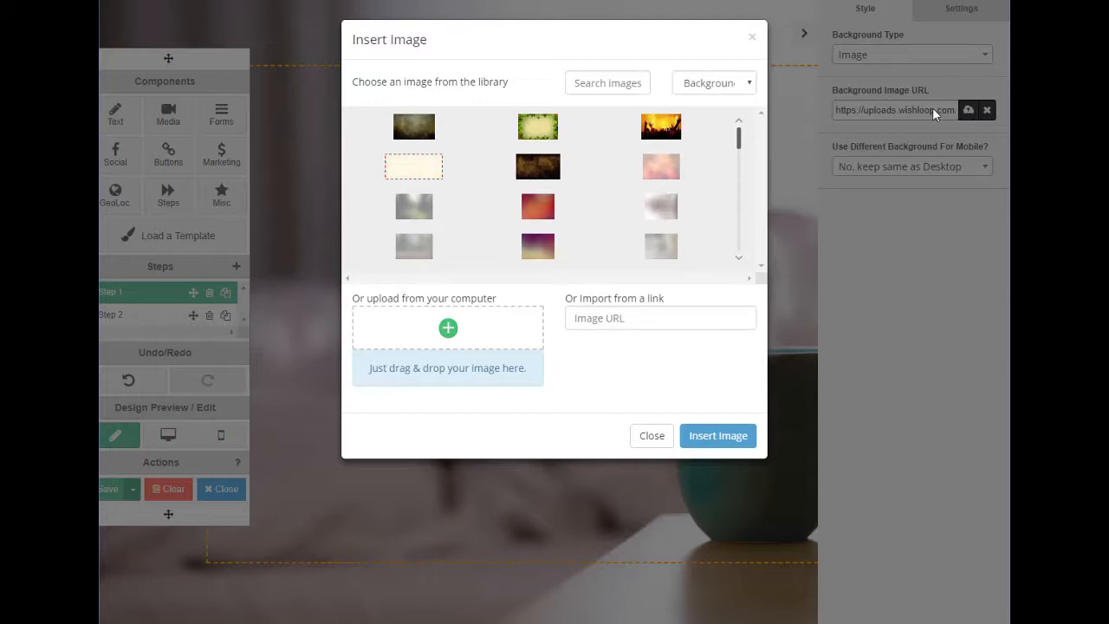
{"action": "scroll", "coordinate": [607, 187], "scroll_direction": "down", "scroll_amount": 3}
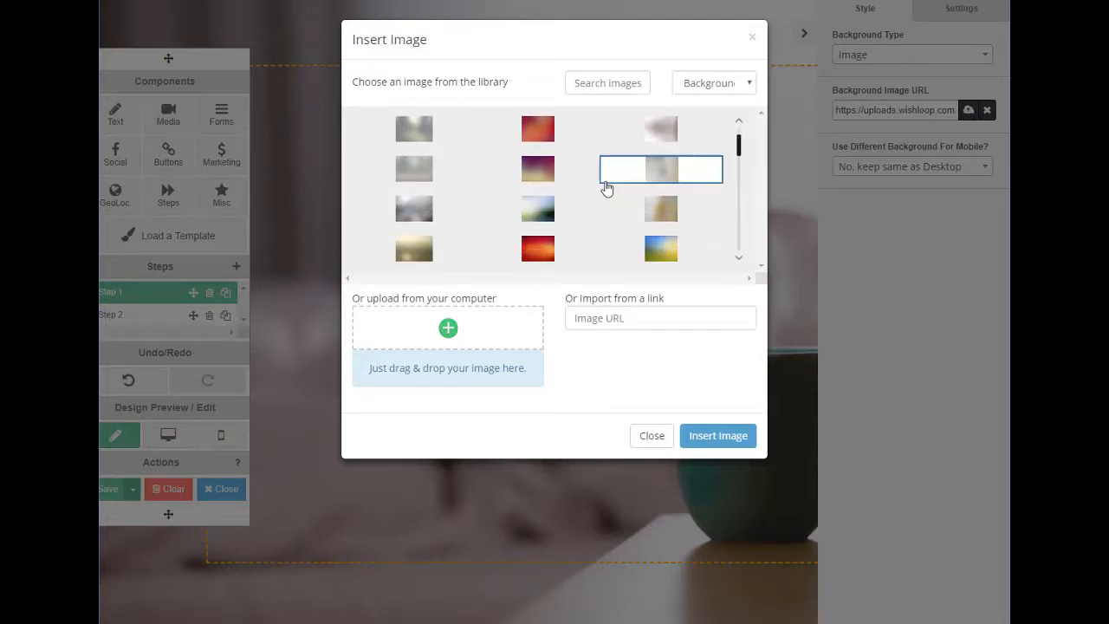
{"action": "scroll", "coordinate": [608, 188], "scroll_direction": "down", "scroll_amount": 8}
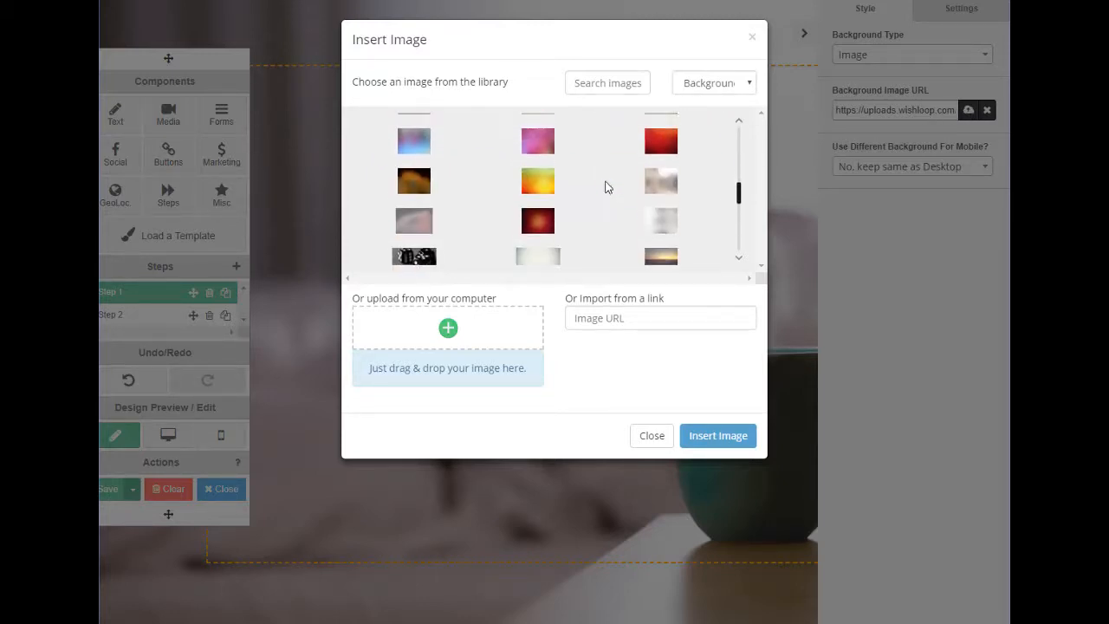
{"action": "scroll", "coordinate": [608, 188], "scroll_direction": "down", "scroll_amount": 8}
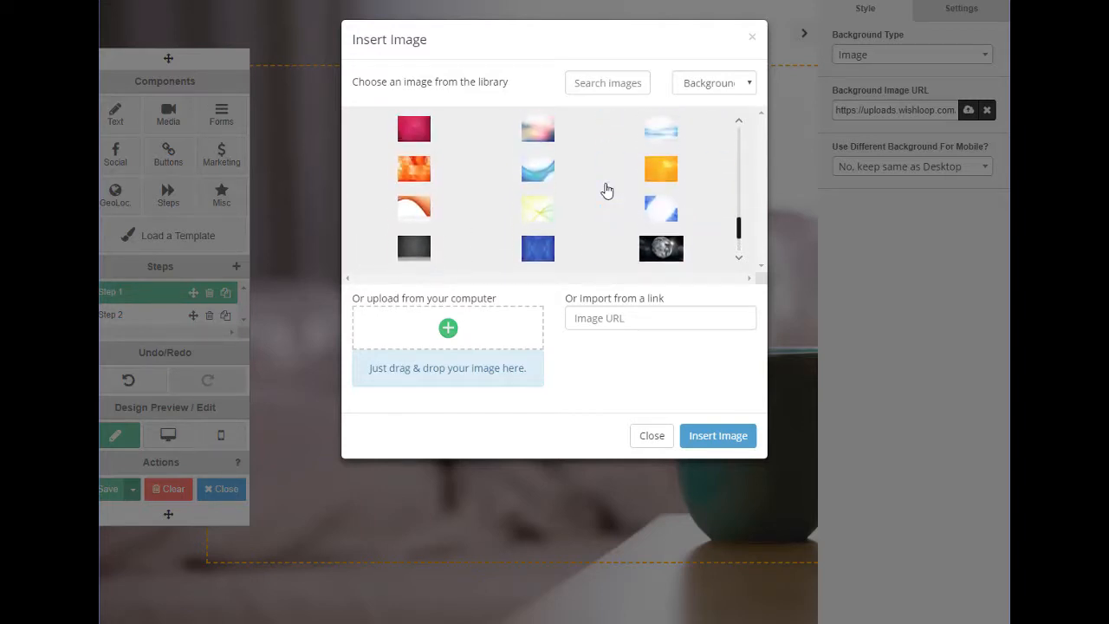
{"action": "scroll", "coordinate": [606, 189], "scroll_direction": "down", "scroll_amount": 5}
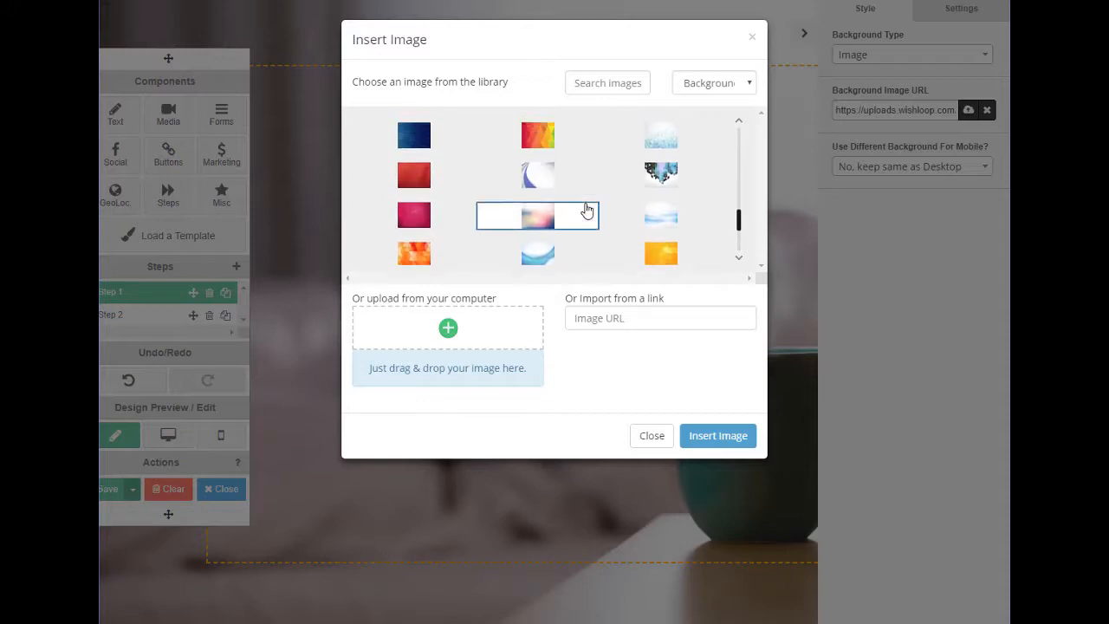
{"action": "scroll", "coordinate": [586, 209], "scroll_direction": "up", "scroll_amount": 3}
{"action": "scroll", "coordinate": [586, 208], "scroll_direction": "down", "scroll_amount": 4}
{"action": "scroll", "coordinate": [586, 208], "scroll_direction": "up", "scroll_amount": 2}
{"action": "scroll", "coordinate": [588, 208], "scroll_direction": "up", "scroll_amount": 1}
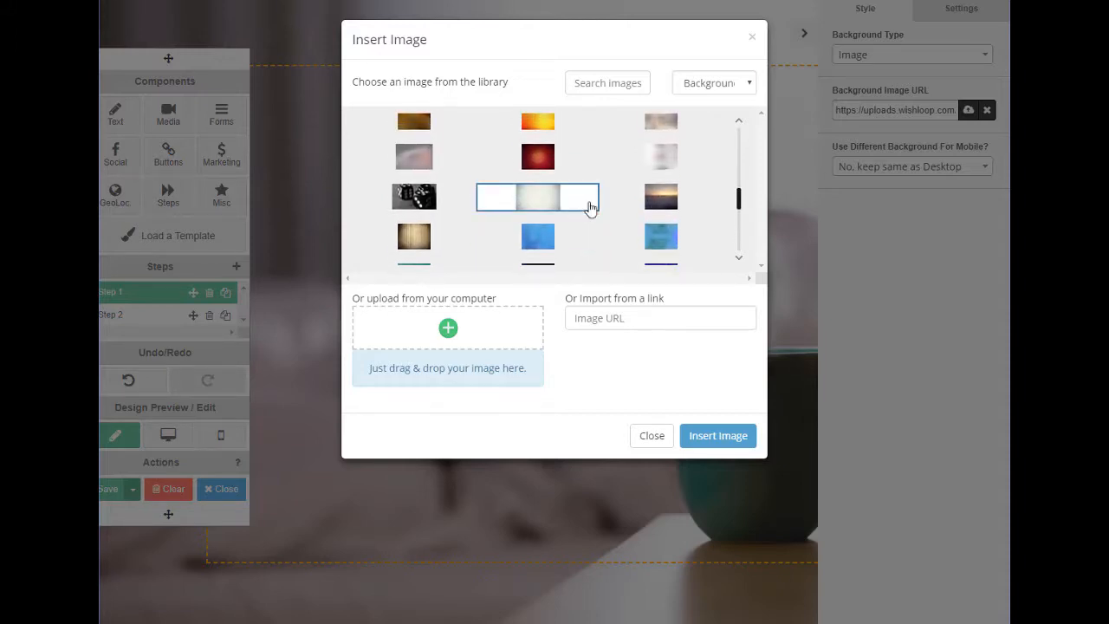
{"action": "left_click", "coordinate": [536, 242]}
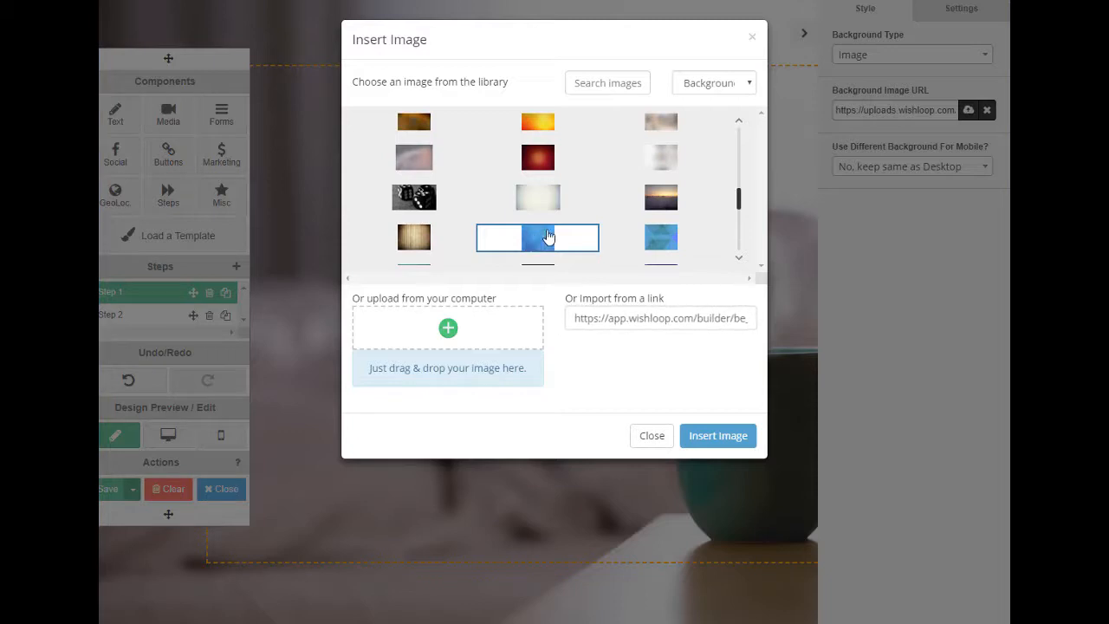
{"action": "left_click", "coordinate": [719, 436]}
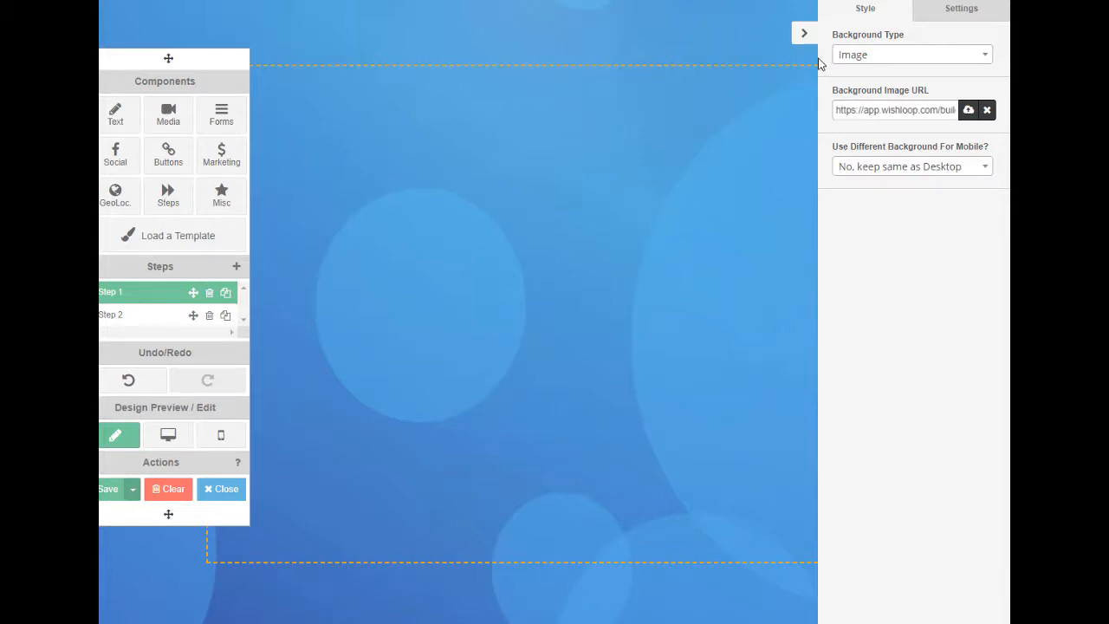
- Move the floating Components palette fully into view, hiding the style settings and showing them again
{"action": "left_click", "coordinate": [803, 38]}
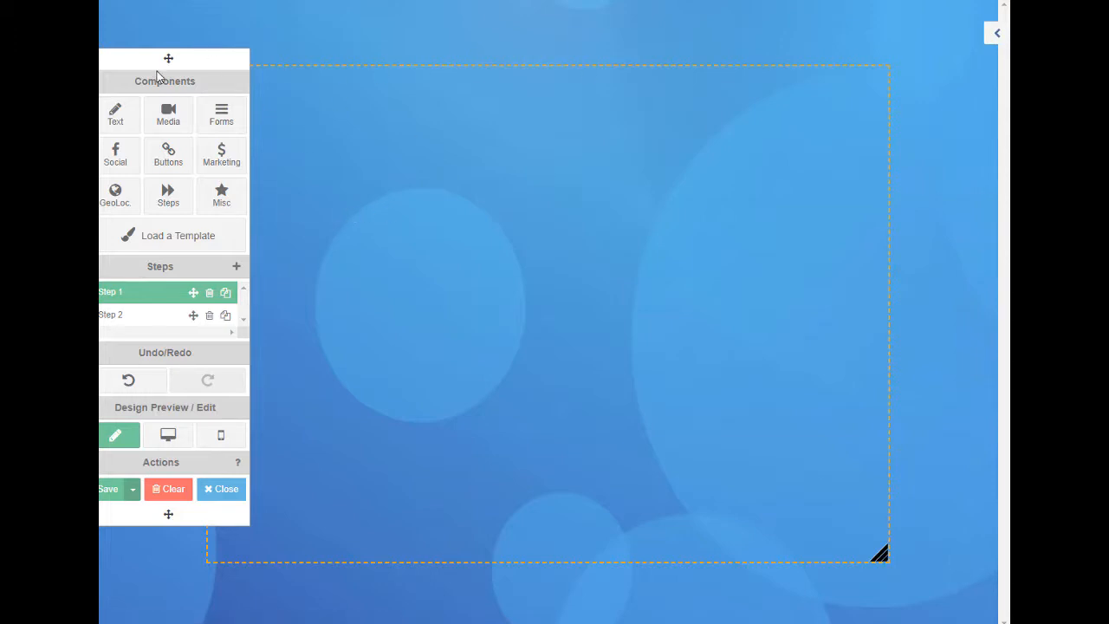
{"action": "mouse_move", "coordinate": [168, 59]}
{"action": "left_mouse_down"}
{"action": "mouse_move", "coordinate": [133, 164]}
{"action": "mouse_move", "coordinate": [137, 354]}
{"action": "mouse_move", "coordinate": [136, 287]}
{"action": "mouse_move", "coordinate": [210, 12]}
{"action": "mouse_move", "coordinate": [248, 67]}
{"action": "mouse_move", "coordinate": [195, 68]}
{"action": "mouse_move", "coordinate": [152, 37]}
{"action": "mouse_move", "coordinate": [199, 25]}
{"action": "mouse_move", "coordinate": [183, 32]}
{"action": "mouse_move", "coordinate": [189, 54]}
{"action": "left_mouse_up"}
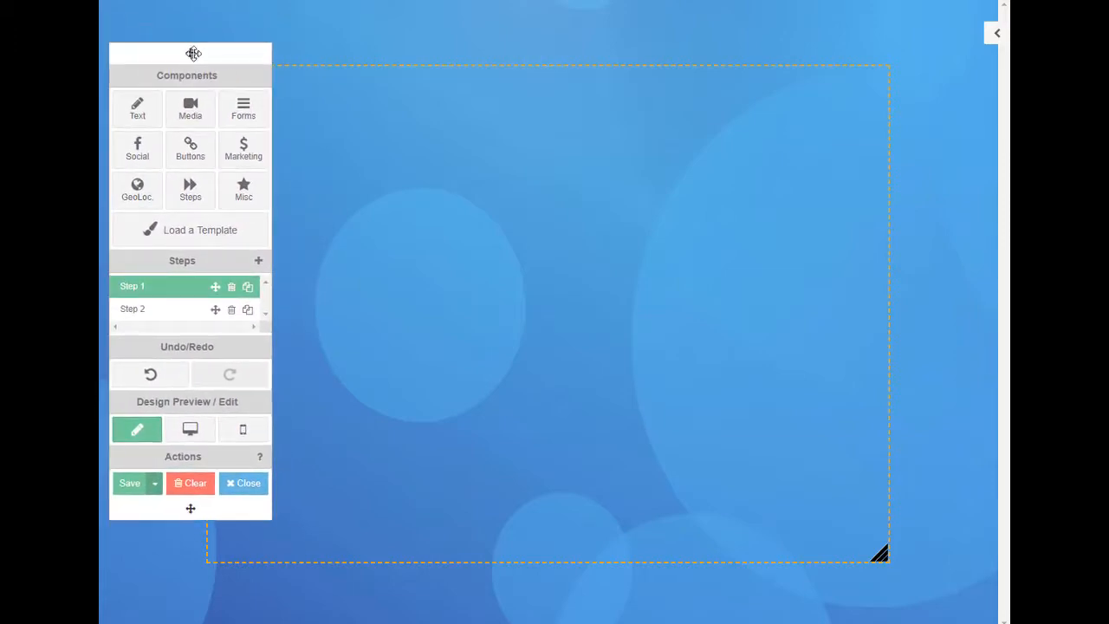
{"action": "left_click", "coordinate": [996, 36]}
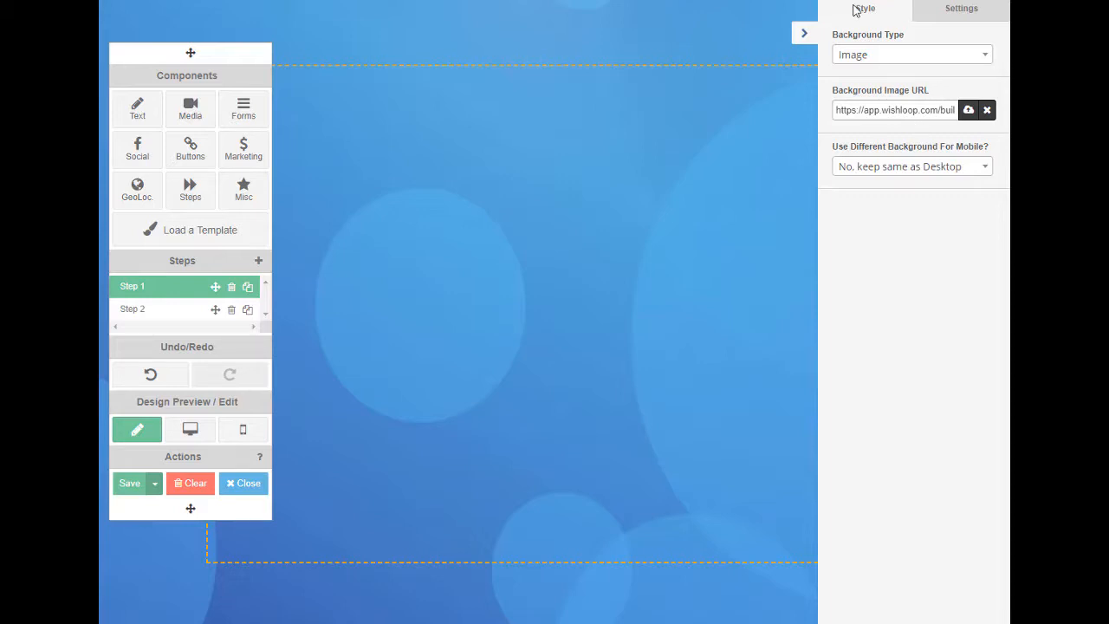
- Add an image element to the page and fill it with the green "STRESS FREE YOU" oval from the library
{"action": "left_click", "coordinate": [197, 113]}
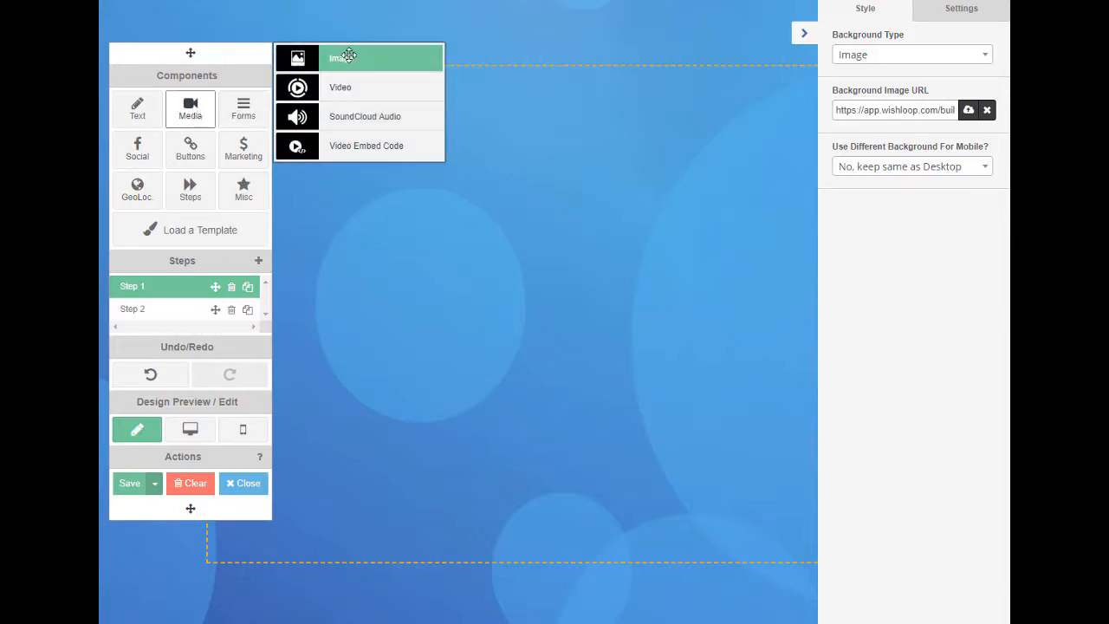
{"action": "left_click_drag", "start_coordinate": [348, 56], "coordinate": [584, 153]}
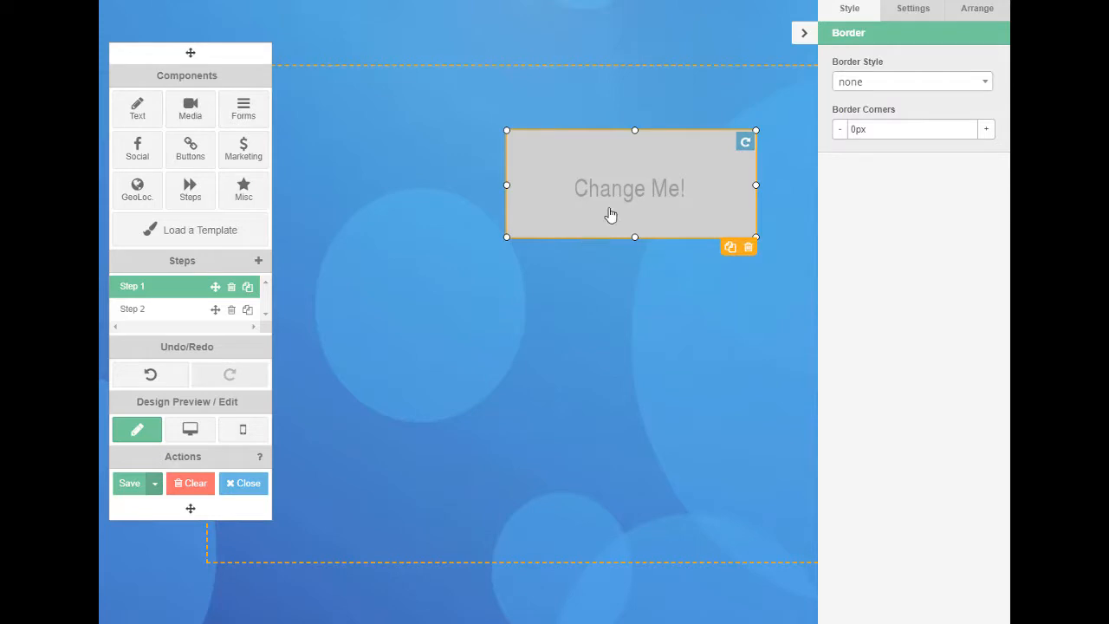
{"action": "double_click", "coordinate": [619, 192]}
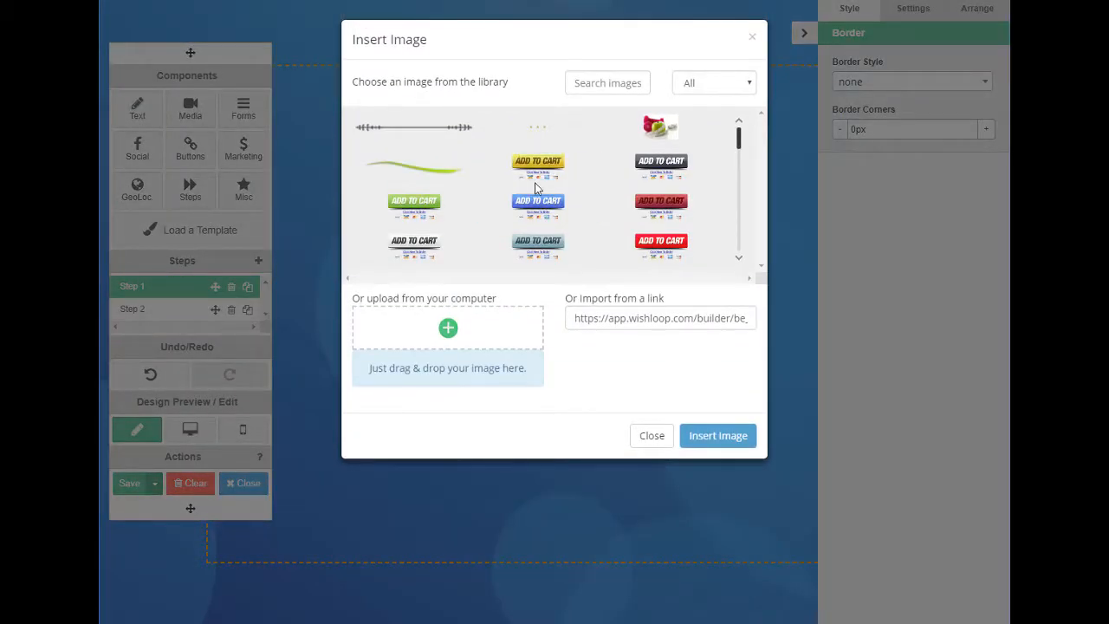
{"action": "left_click_drag", "start_coordinate": [739, 143], "coordinate": [742, 228]}
{"action": "left_click", "coordinate": [648, 254]}
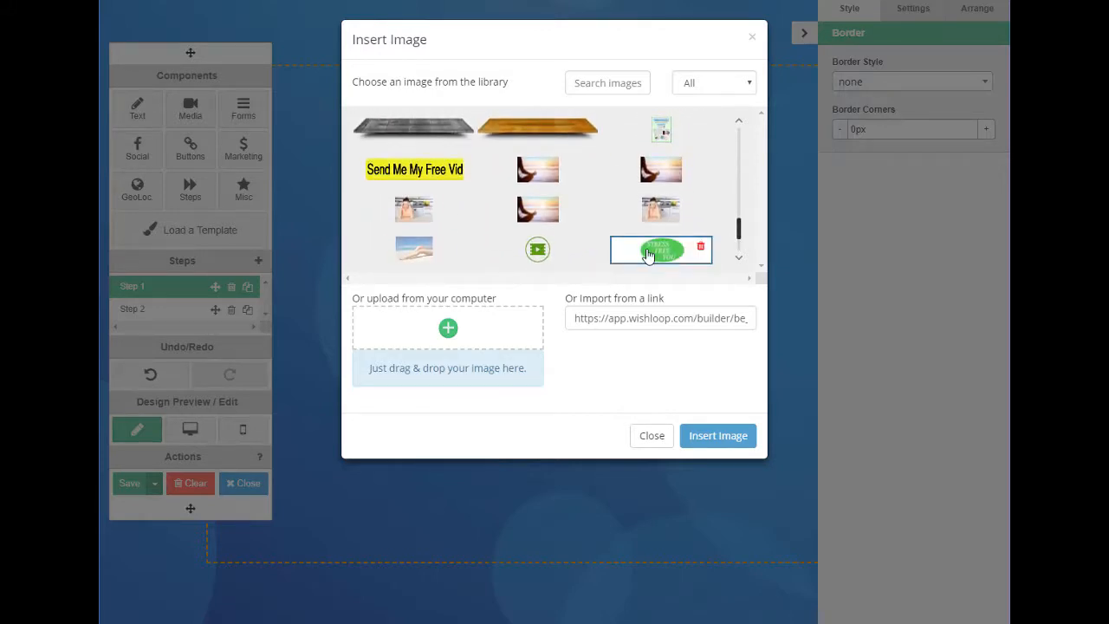
{"action": "left_click", "coordinate": [707, 441]}
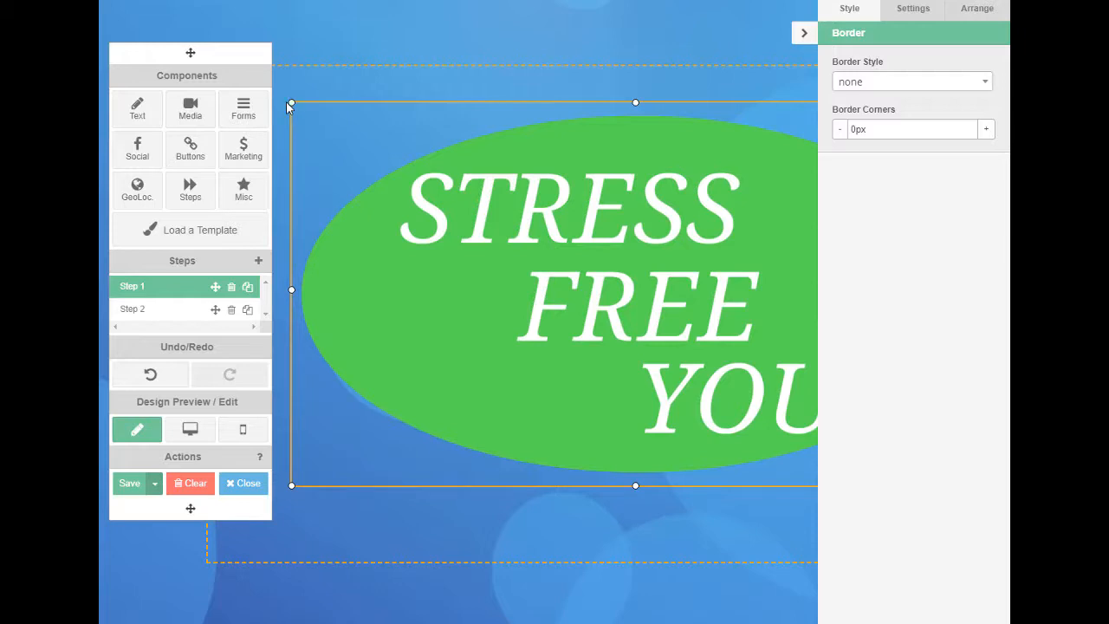
- Shrink the "STRESS FREE YOU" image to about half its size and move it into the upper middle of the page area
{"action": "left_click_drag", "start_coordinate": [293, 102], "coordinate": [651, 305]}
{"action": "left_click_drag", "start_coordinate": [715, 343], "coordinate": [468, 184]}
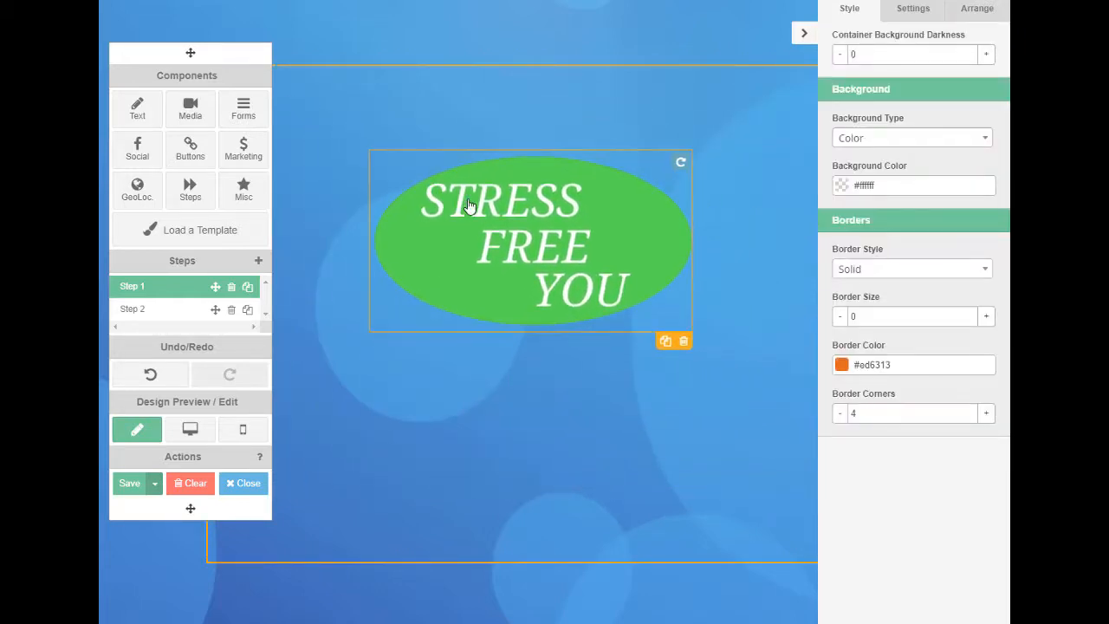
- Shrink the "STRESS FREE YOU" image to about 60% and place it in the container's upper-left corner, moving the Components palette below it
{"action": "left_click", "coordinate": [371, 148]}
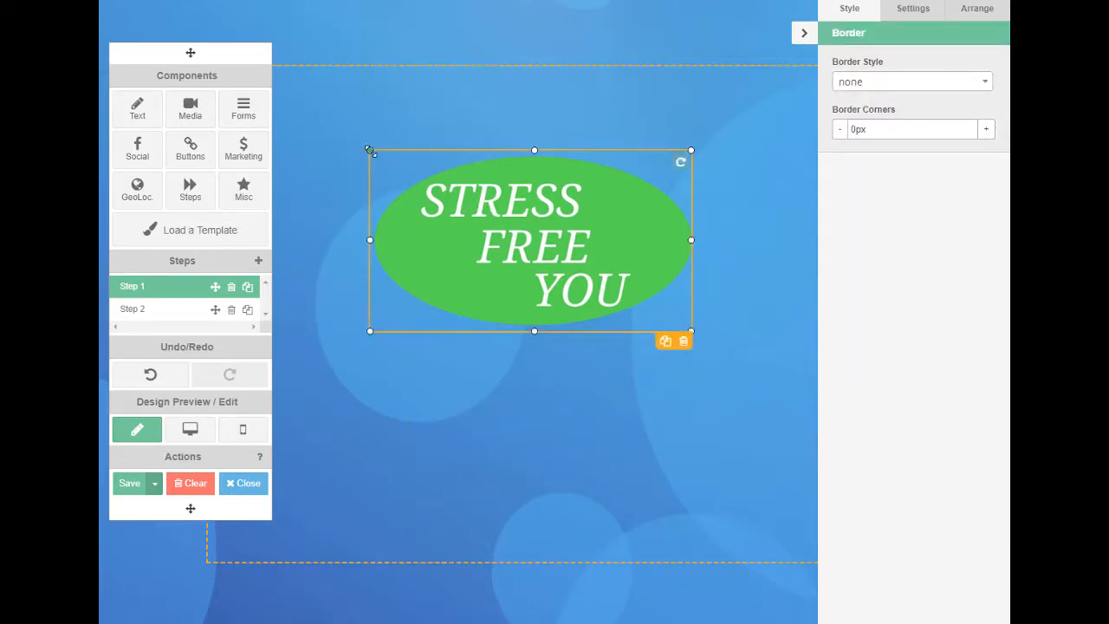
{"action": "left_click_drag", "start_coordinate": [371, 149], "coordinate": [475, 229]}
{"action": "left_click_drag", "start_coordinate": [581, 260], "coordinate": [367, 138]}
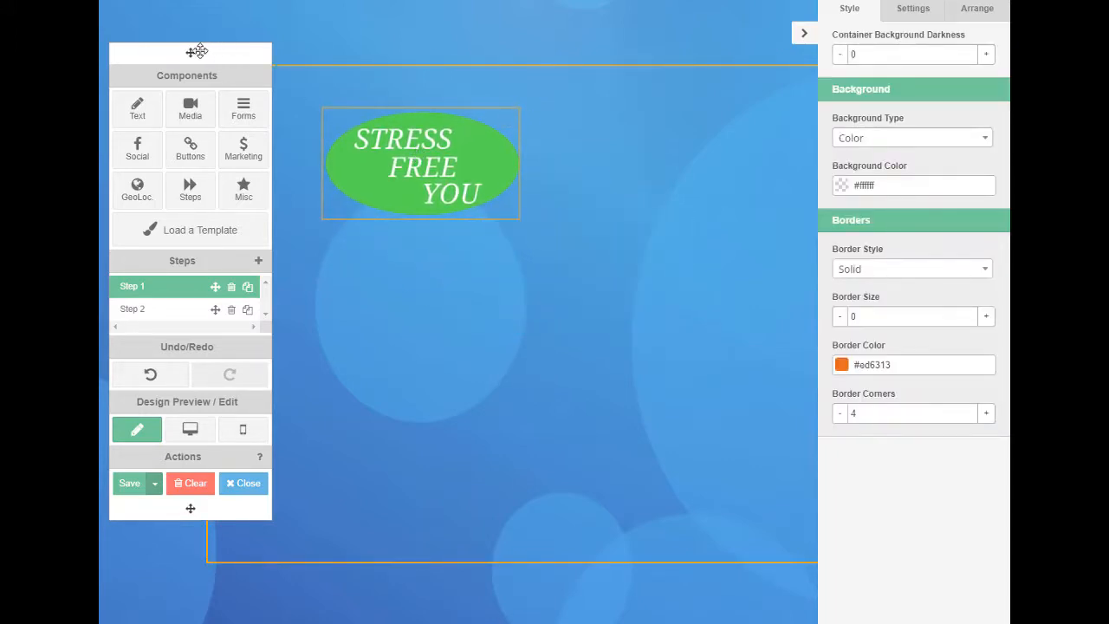
{"action": "left_click_drag", "start_coordinate": [199, 50], "coordinate": [204, 206]}
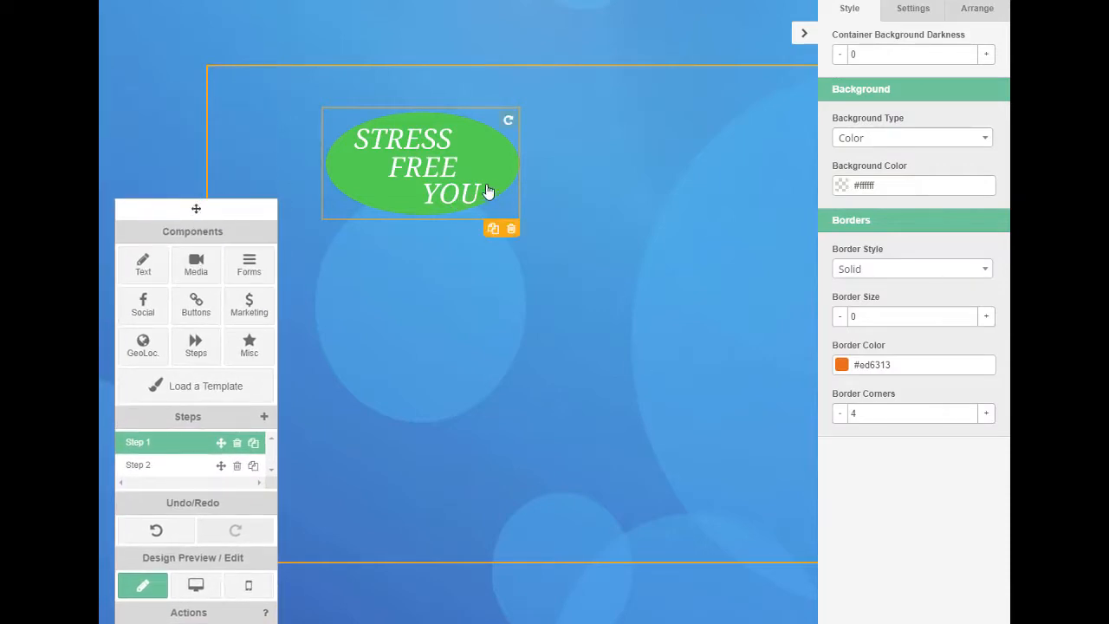
{"action": "left_click_drag", "start_coordinate": [435, 166], "coordinate": [318, 115]}
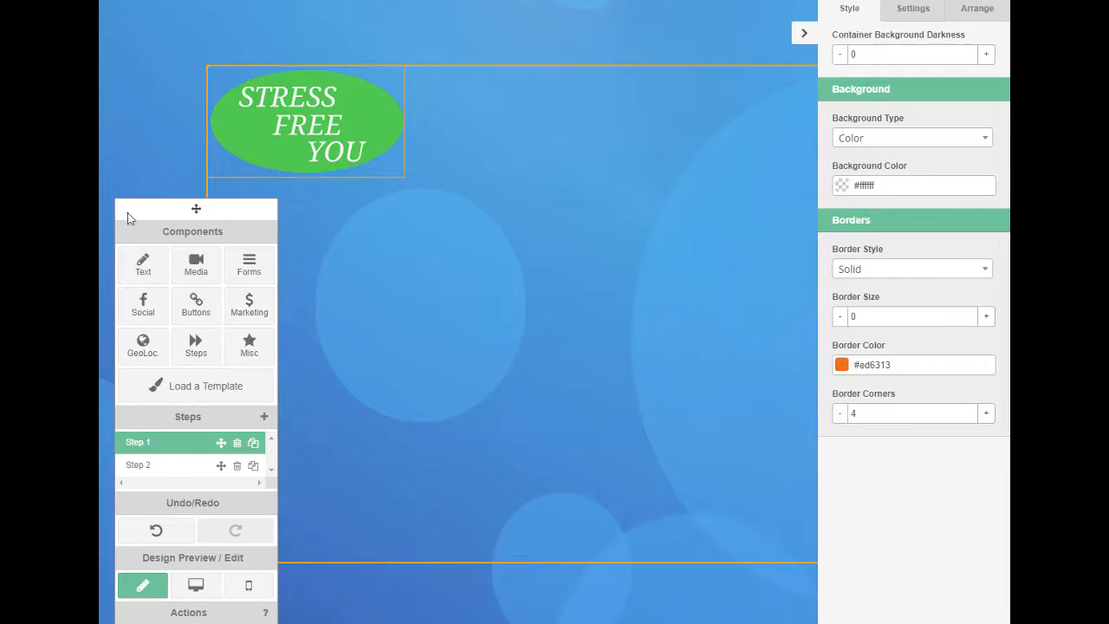
- Add a headline element near the top of the container and replace its text with "UNDERSTANDING MINDFULNESS"
{"action": "left_click", "coordinate": [144, 272]}
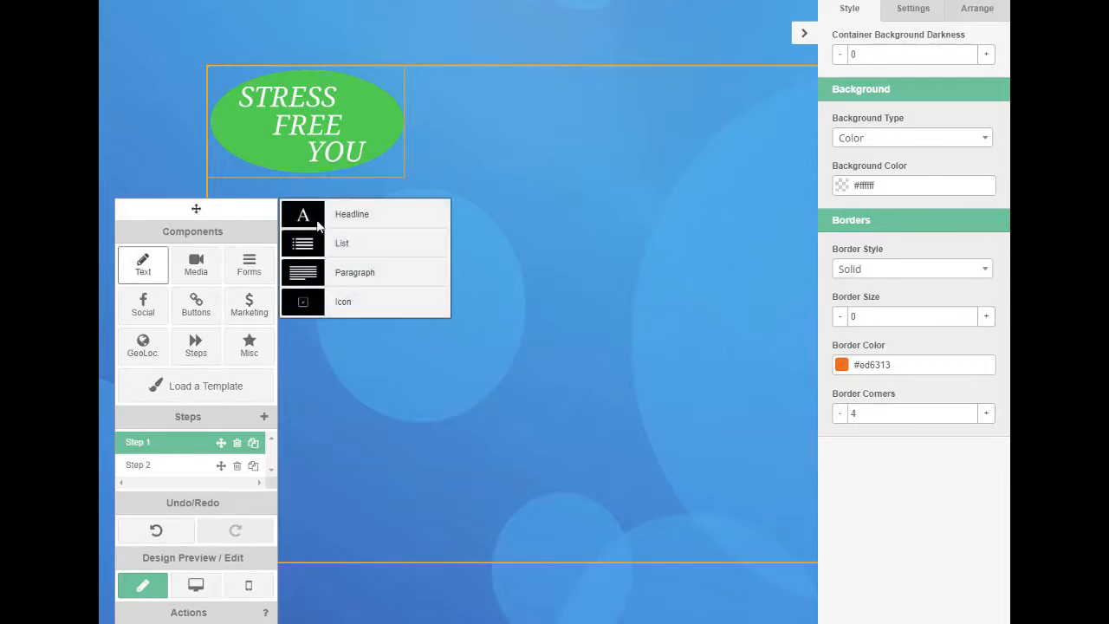
{"action": "left_click_drag", "start_coordinate": [333, 215], "coordinate": [693, 121]}
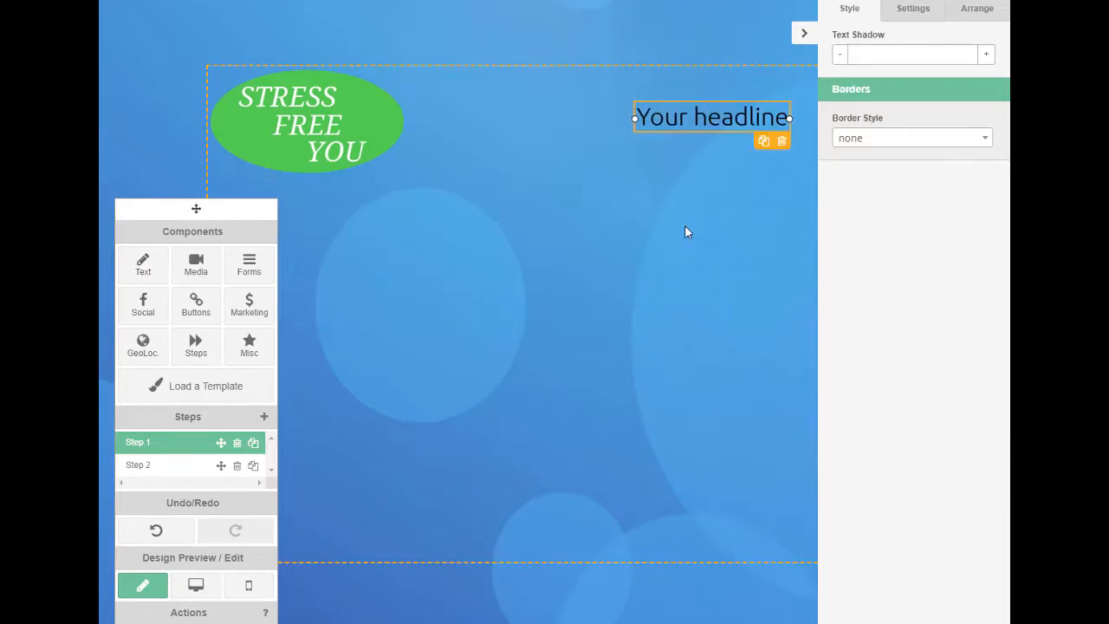
{"action": "double_click", "coordinate": [708, 121]}
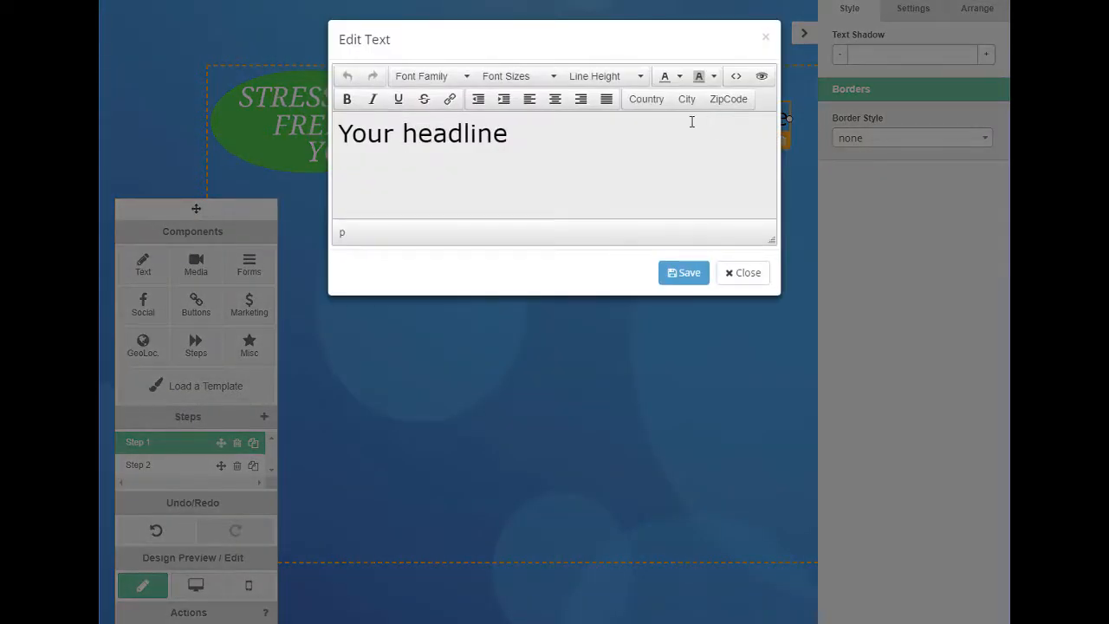
{"action": "left_click_drag", "start_coordinate": [566, 143], "coordinate": [319, 134]}
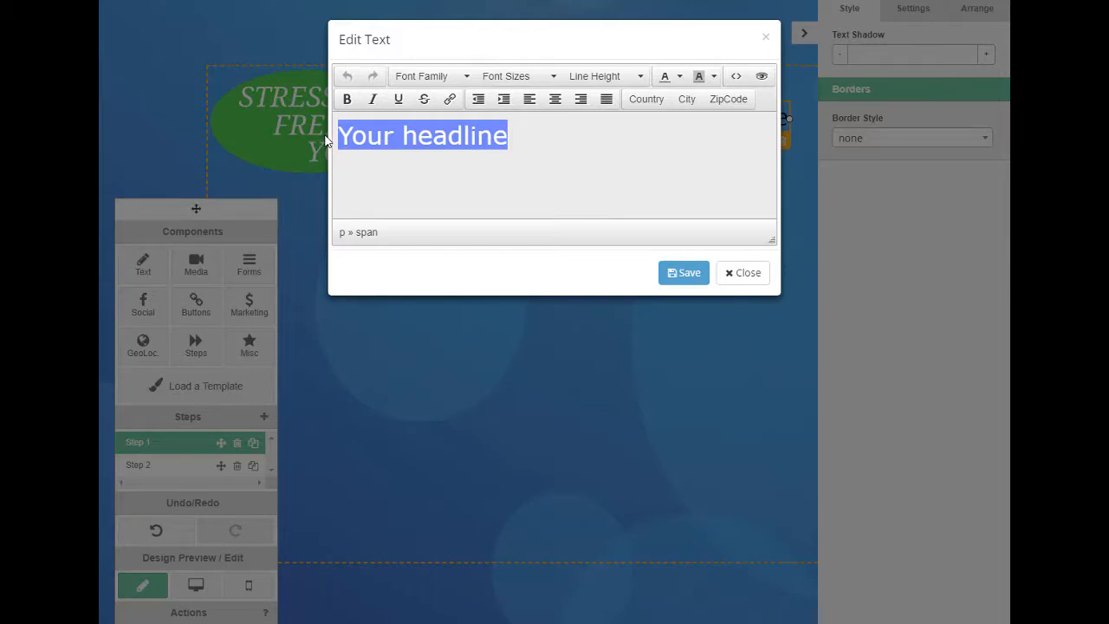
{"action": "type", "text": "UNDERSTANDING MINDFULNESS"}
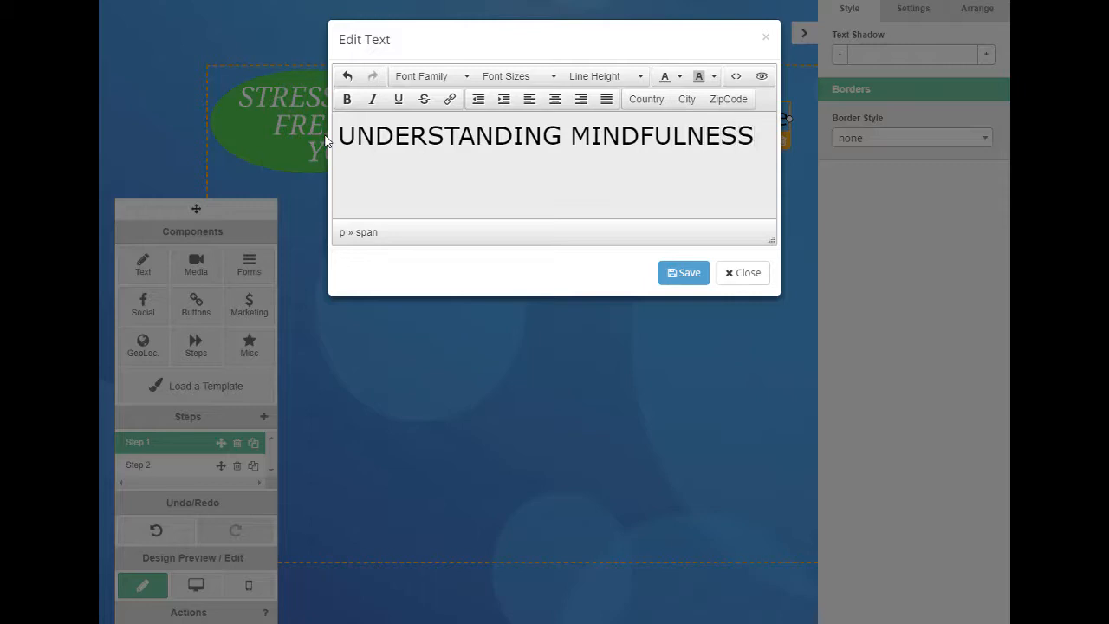
- Format the whole headline text as white, 62px and bold, and save the text
{"action": "left_click_drag", "start_coordinate": [340, 135], "coordinate": [752, 140]}
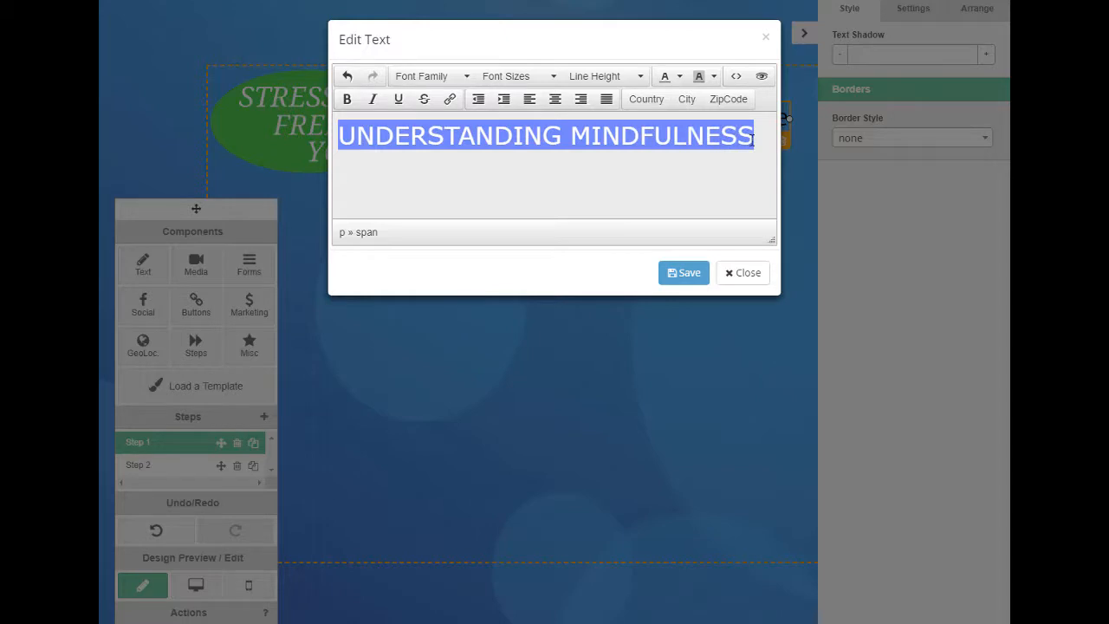
{"action": "left_click", "coordinate": [679, 78]}
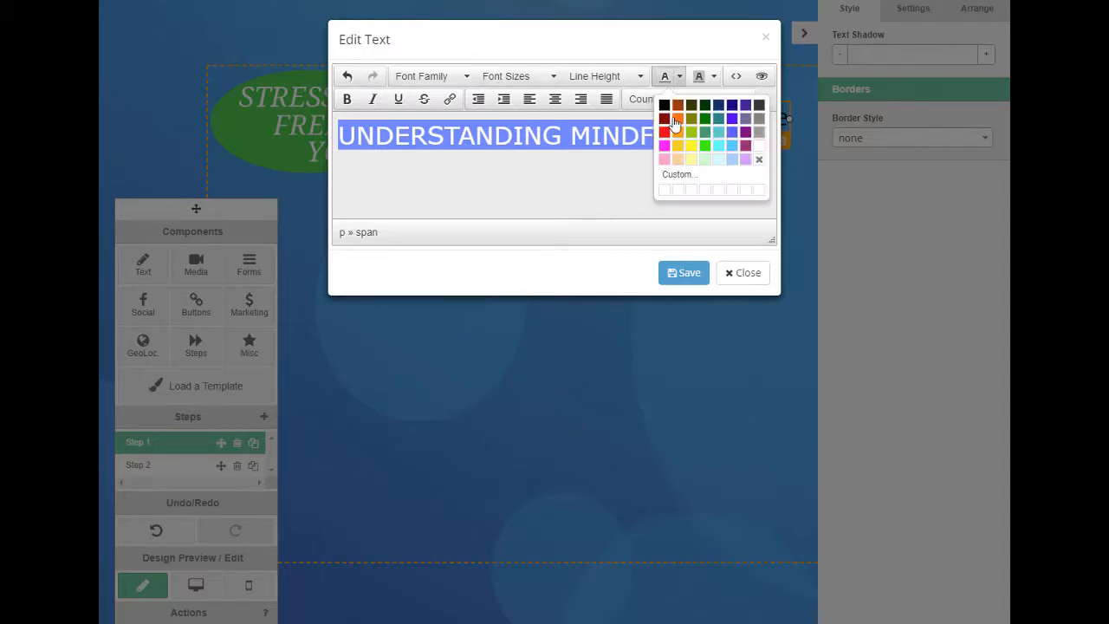
{"action": "left_click", "coordinate": [759, 145]}
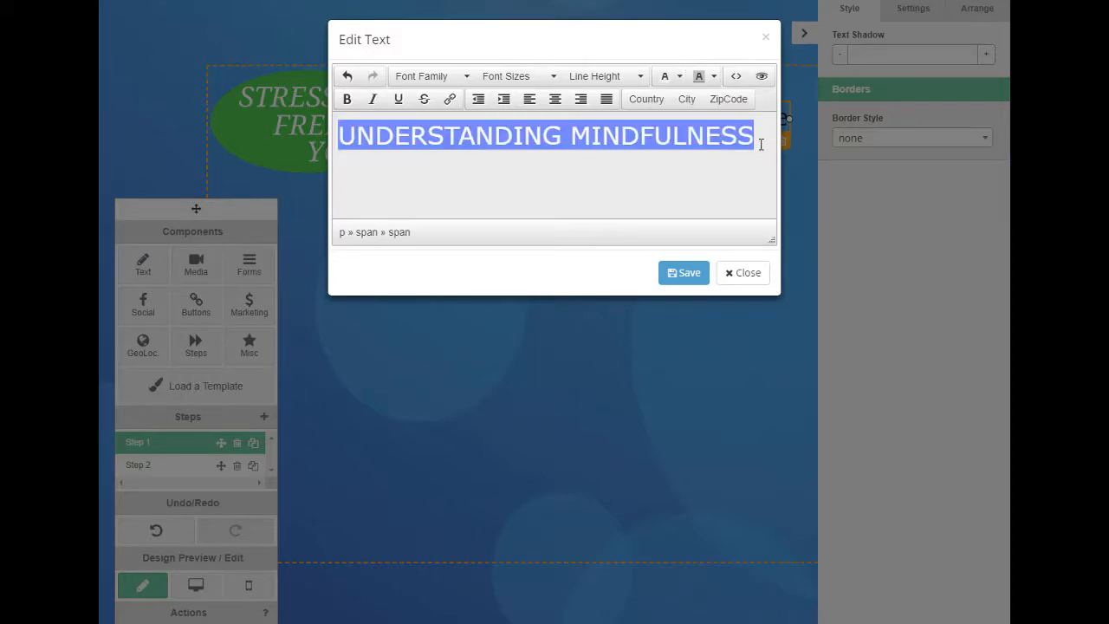
{"action": "left_click", "coordinate": [555, 80]}
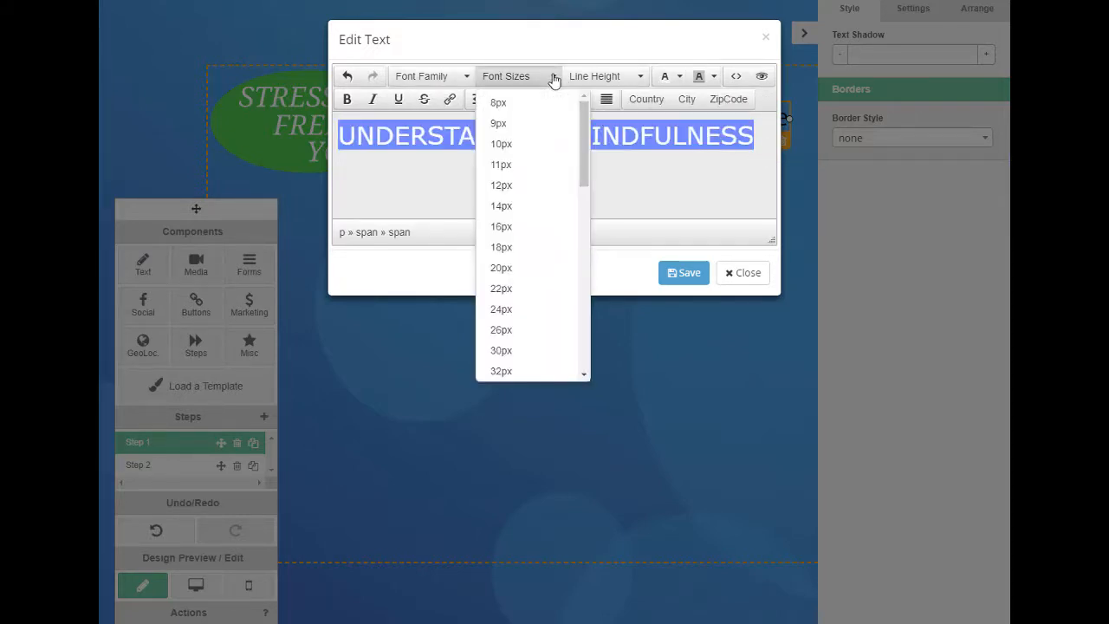
{"action": "scroll", "coordinate": [542, 178], "scroll_direction": "down", "scroll_amount": 3}
{"action": "scroll", "coordinate": [541, 187], "scroll_direction": "down", "scroll_amount": 5}
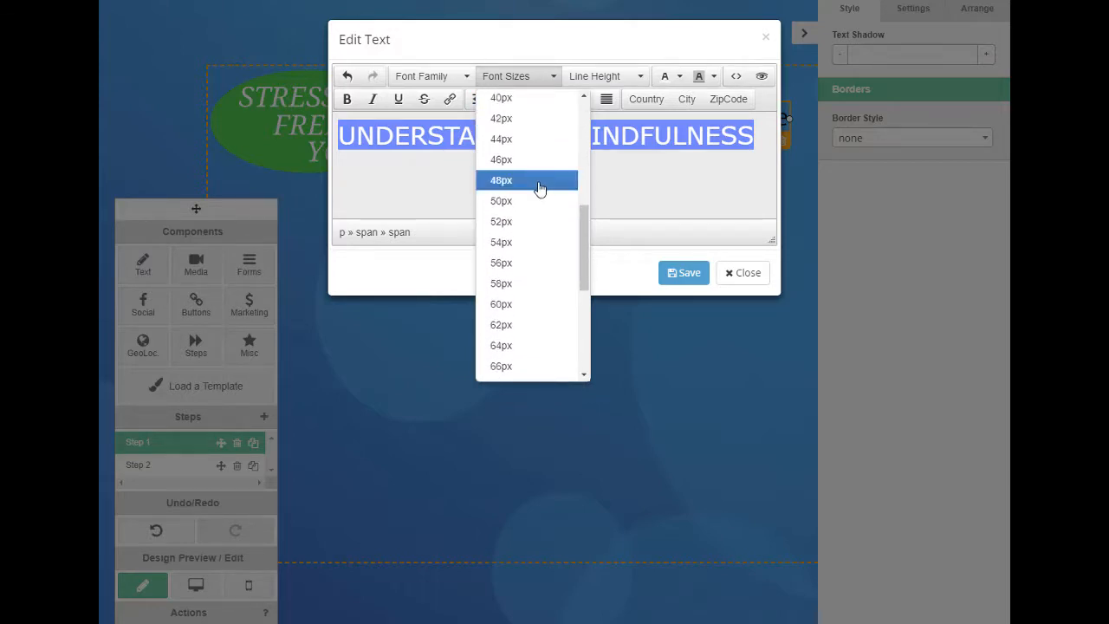
{"action": "left_click", "coordinate": [513, 325]}
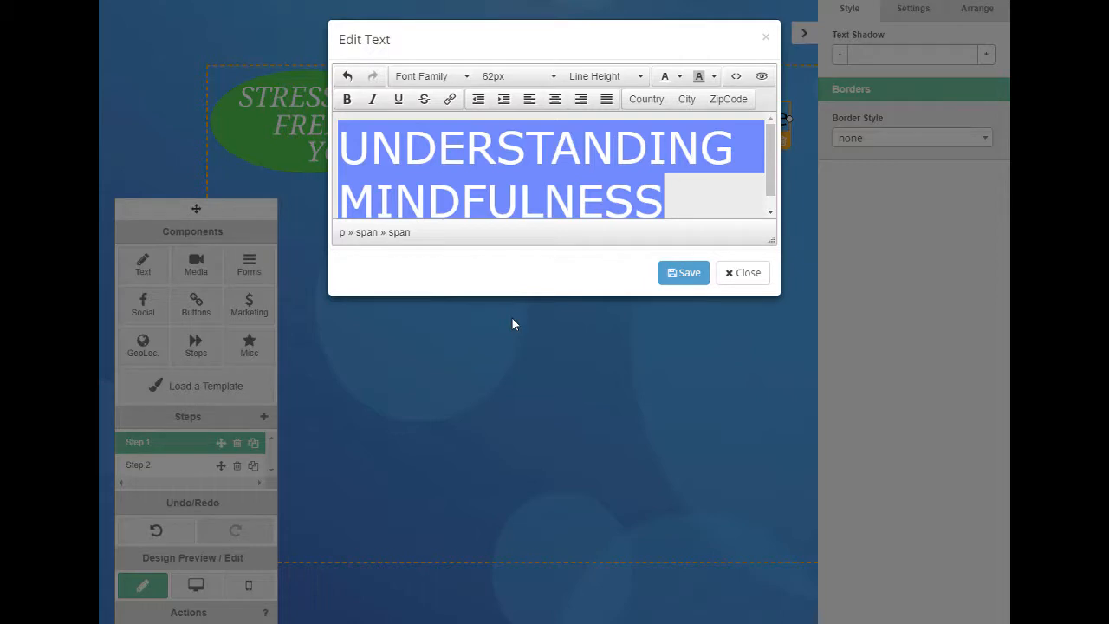
{"action": "left_click", "coordinate": [347, 101]}
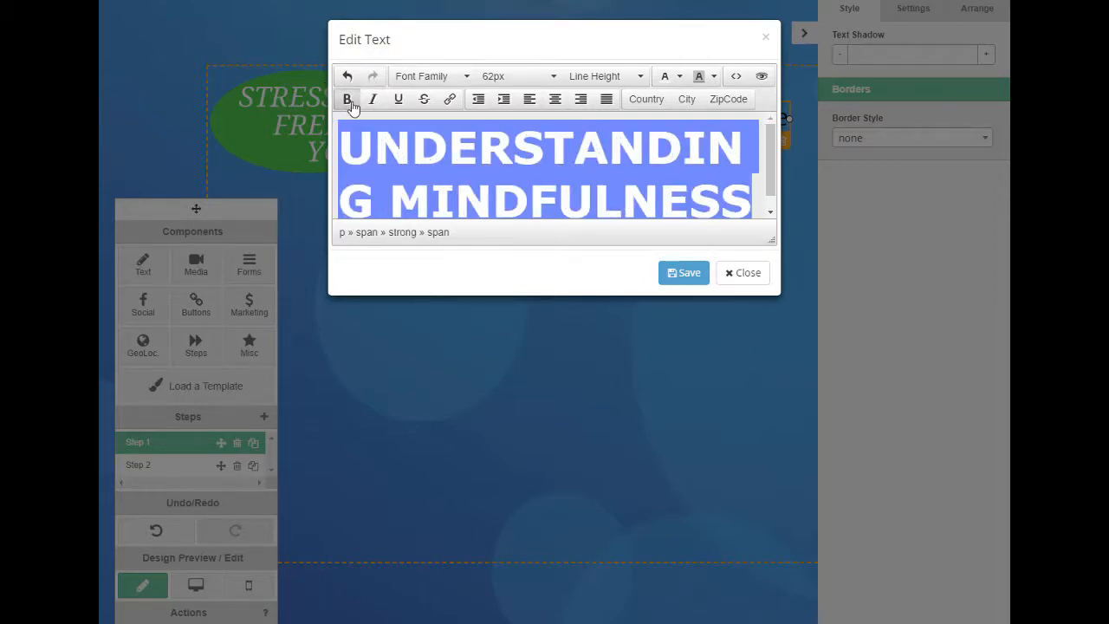
{"action": "left_click", "coordinate": [682, 276]}
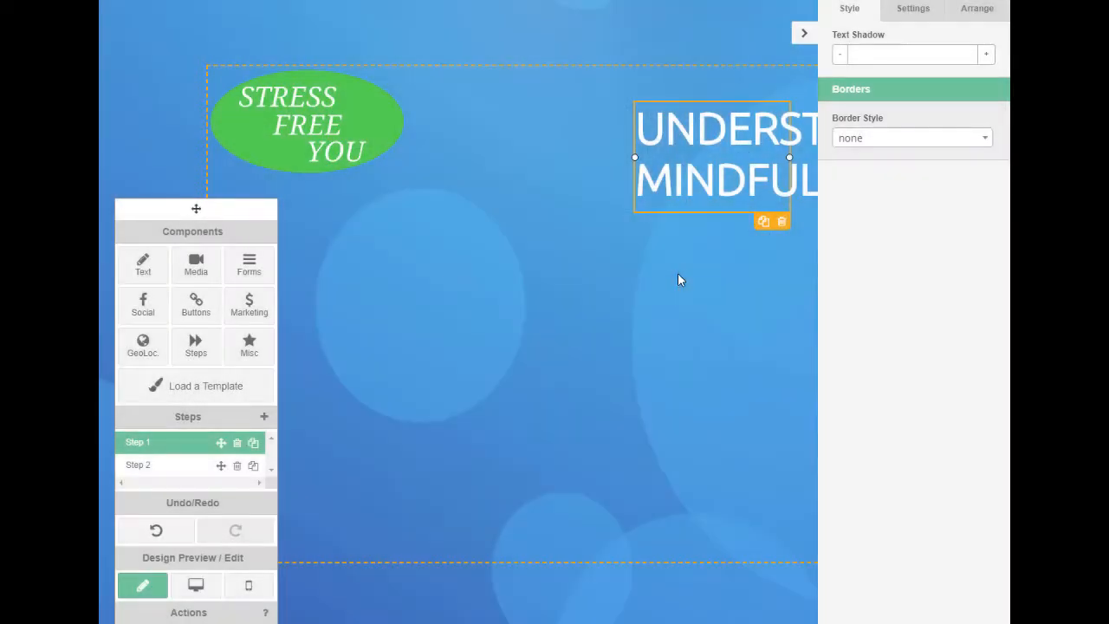
- Place the headline beside the logo at the container's top edge and widen its box to fit both words, hiding the style settings
{"action": "left_click_drag", "start_coordinate": [719, 162], "coordinate": [518, 139]}
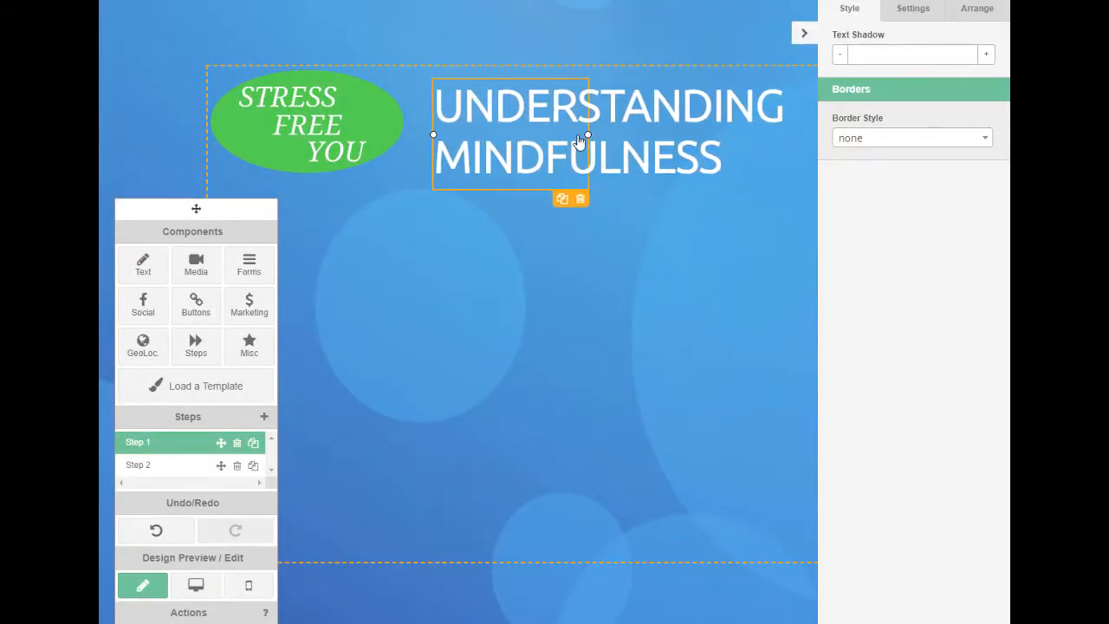
{"action": "left_click_drag", "start_coordinate": [588, 135], "coordinate": [801, 139]}
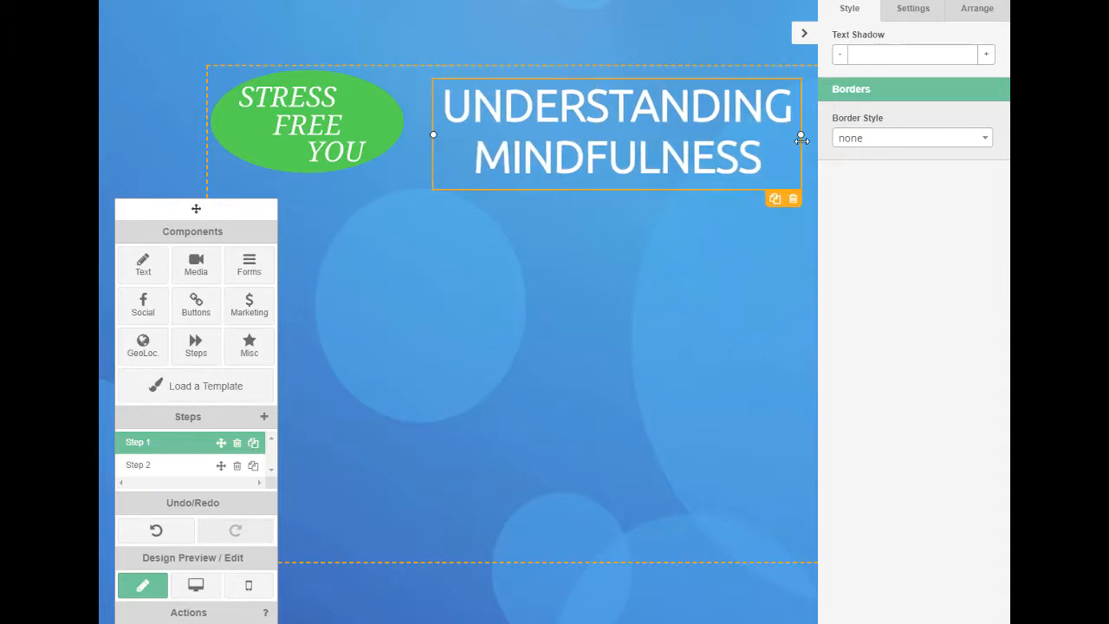
{"action": "left_click_drag", "start_coordinate": [606, 137], "coordinate": [597, 125]}
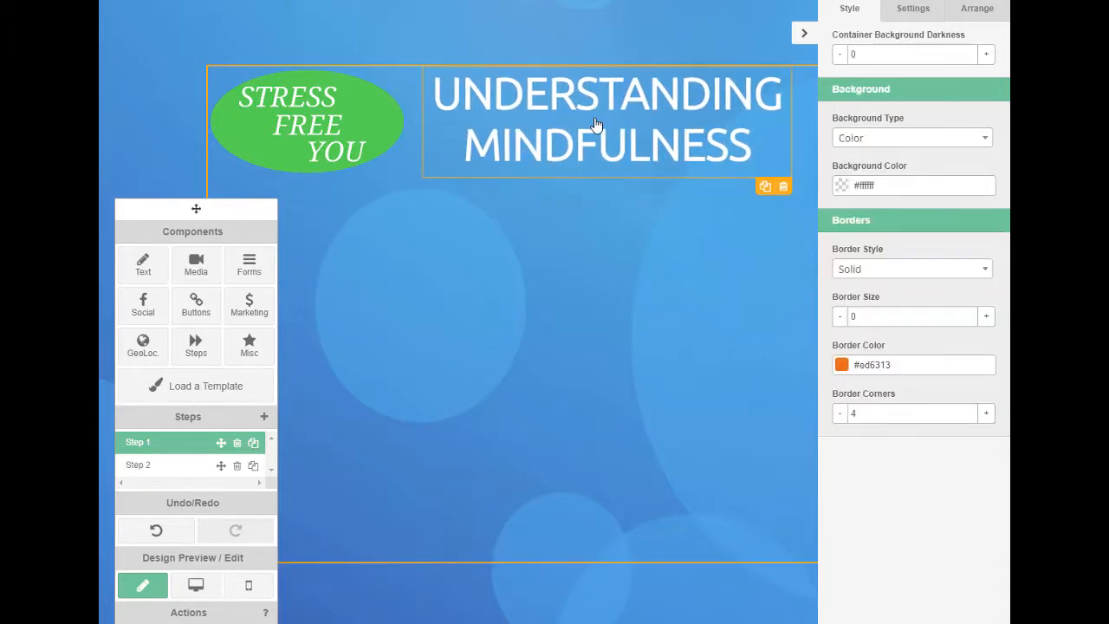
{"action": "left_click", "coordinate": [805, 35]}
{"action": "mouse_move", "coordinate": [550, 112]}
{"action": "left_mouse_down"}
{"action": "mouse_move", "coordinate": [539, 111]}
{"action": "mouse_move", "coordinate": [553, 101]}
{"action": "left_mouse_up"}
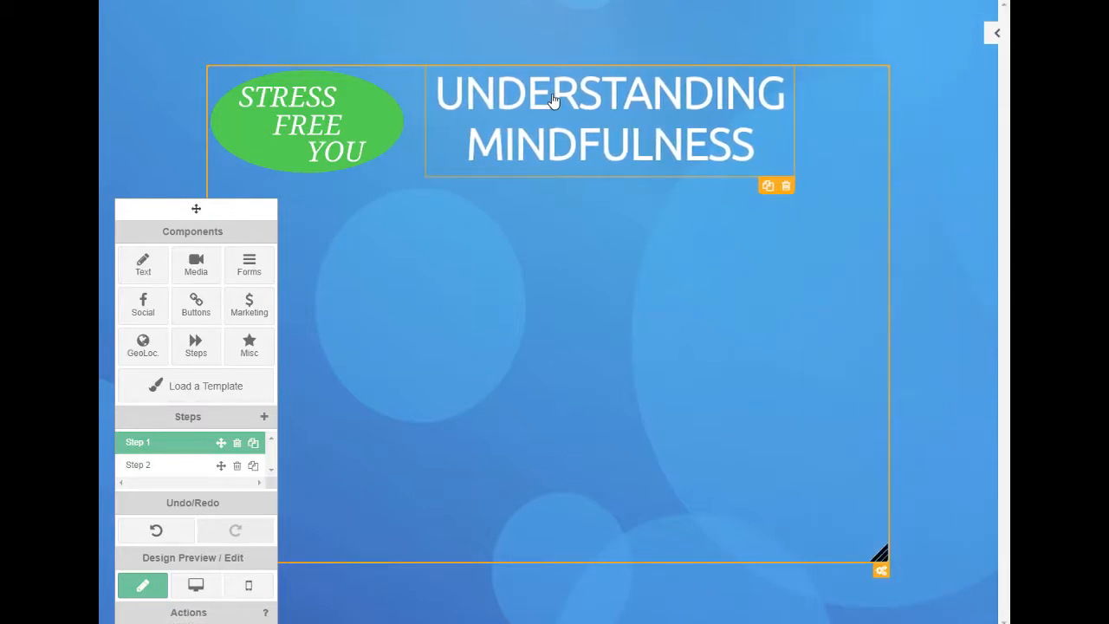
- Show the style settings again and open the list of media components
{"action": "left_click", "coordinate": [995, 34]}
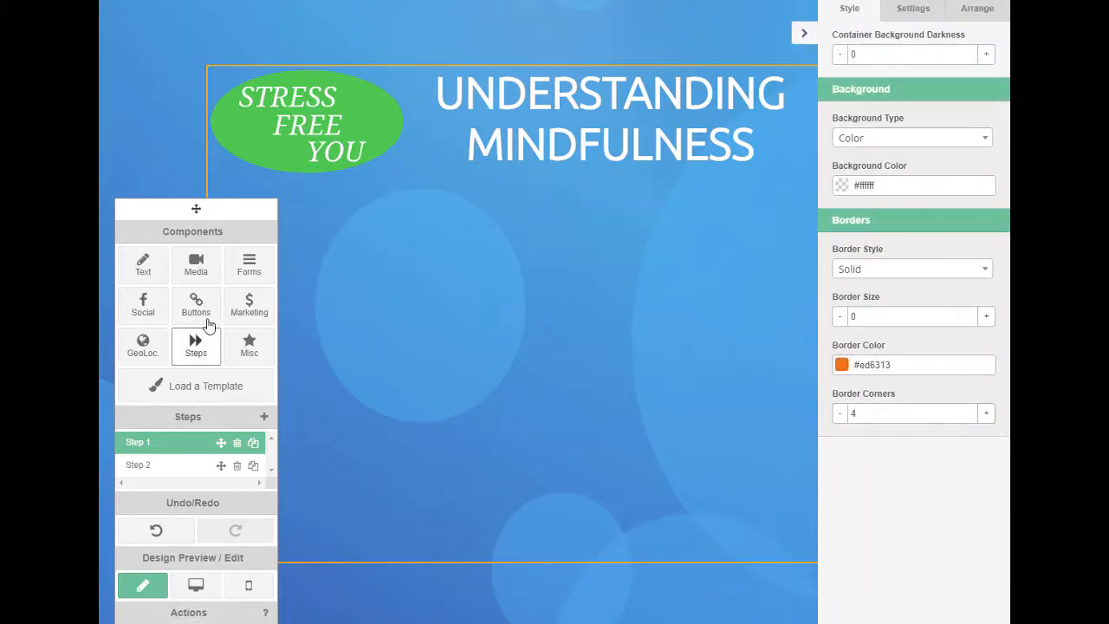
{"action": "left_click", "coordinate": [196, 266]}
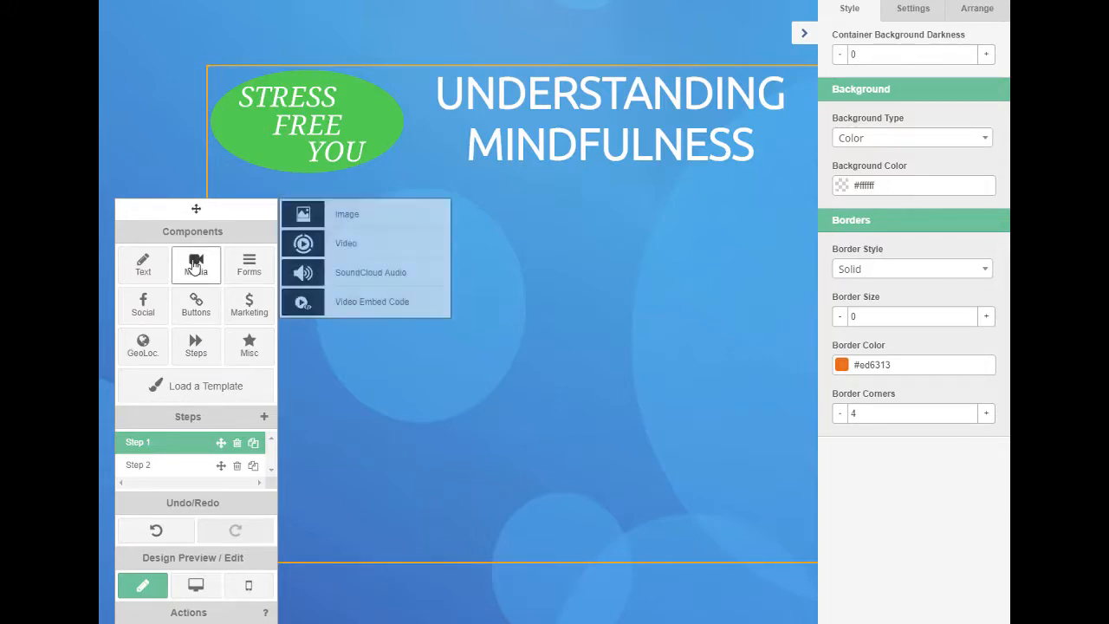
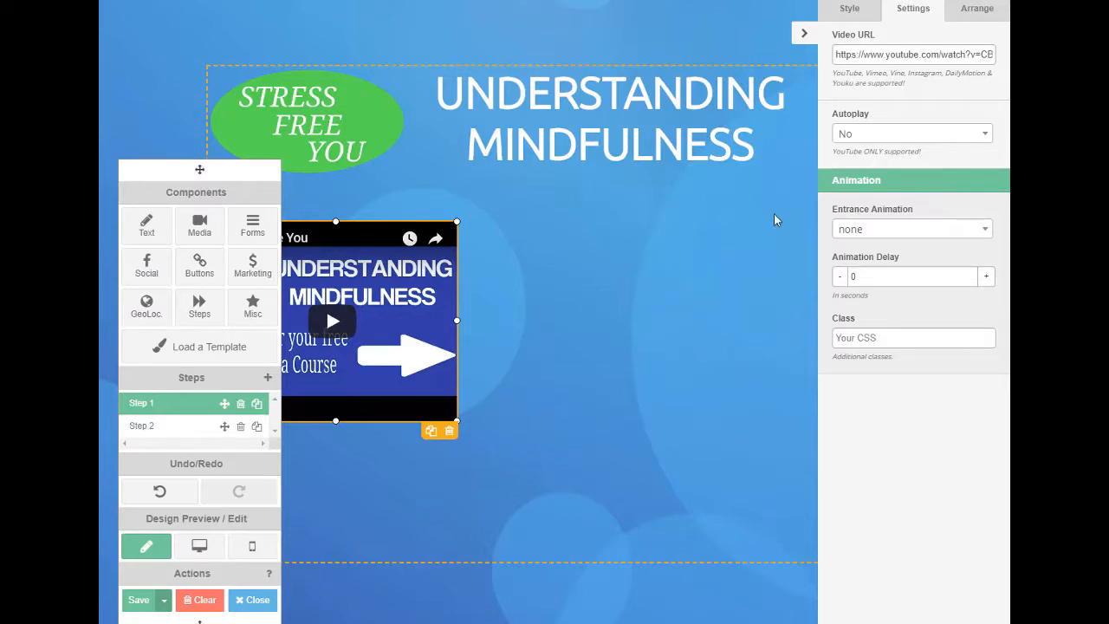
- Add a bulleted list element to the page and position it beside the video, below the headline
{"action": "left_click", "coordinate": [145, 225]}
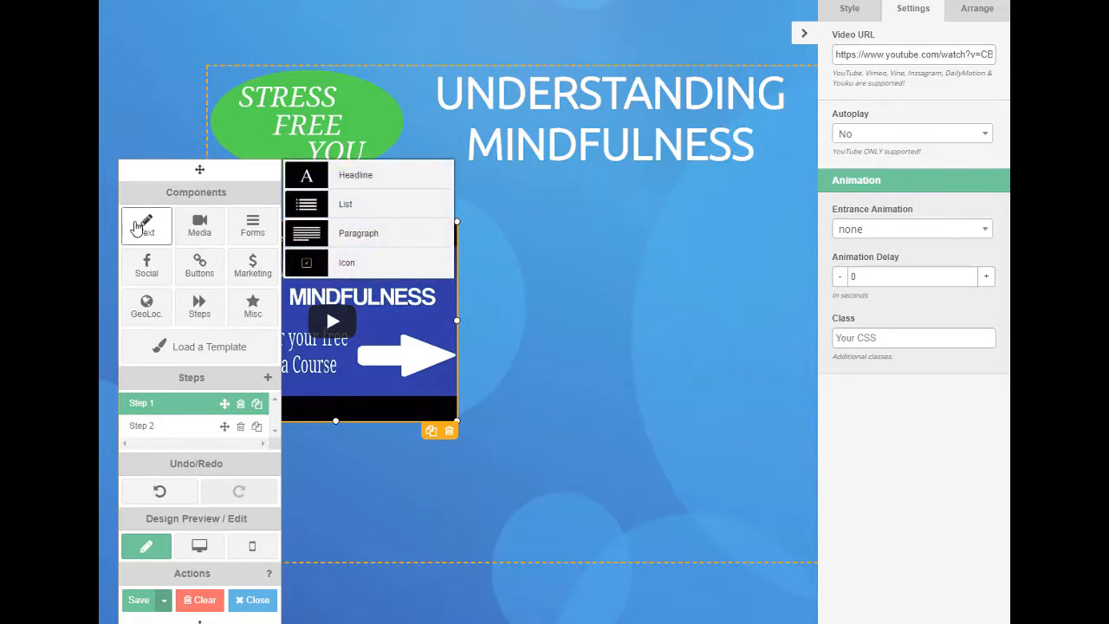
{"action": "left_click_drag", "start_coordinate": [309, 202], "coordinate": [663, 310]}
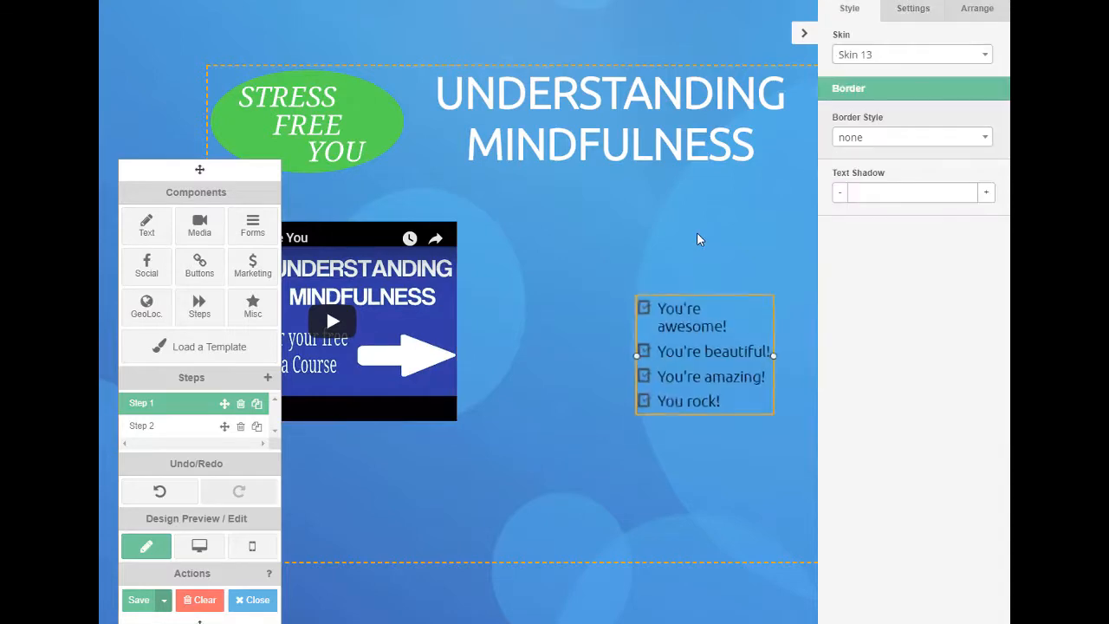
{"action": "left_click_drag", "start_coordinate": [694, 342], "coordinate": [634, 306]}
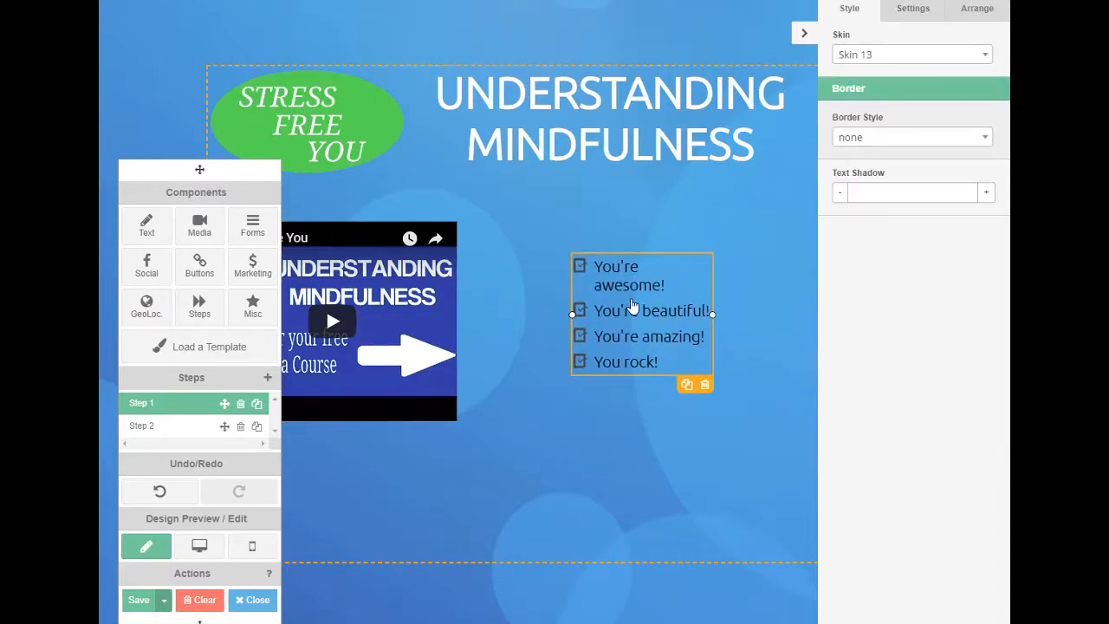
- Open the list's text for editing and insert the line "Your FREE Multi Media Course" above the bullets
{"action": "double_click", "coordinate": [623, 303]}
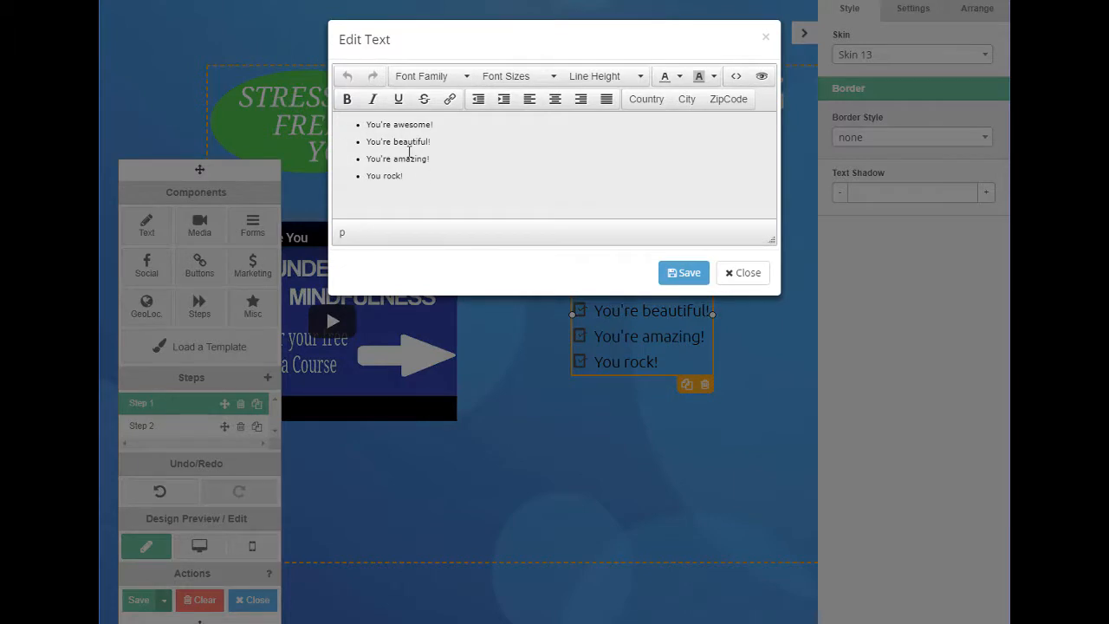
{"action": "left_click", "coordinate": [356, 123]}
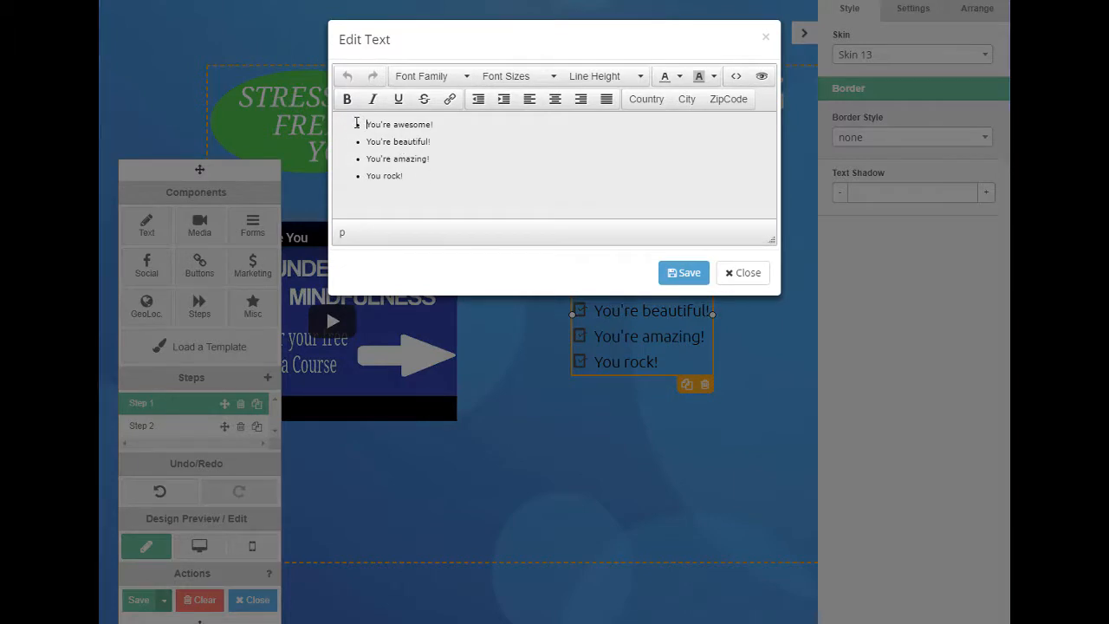
{"action": "key", "text": "Return"}
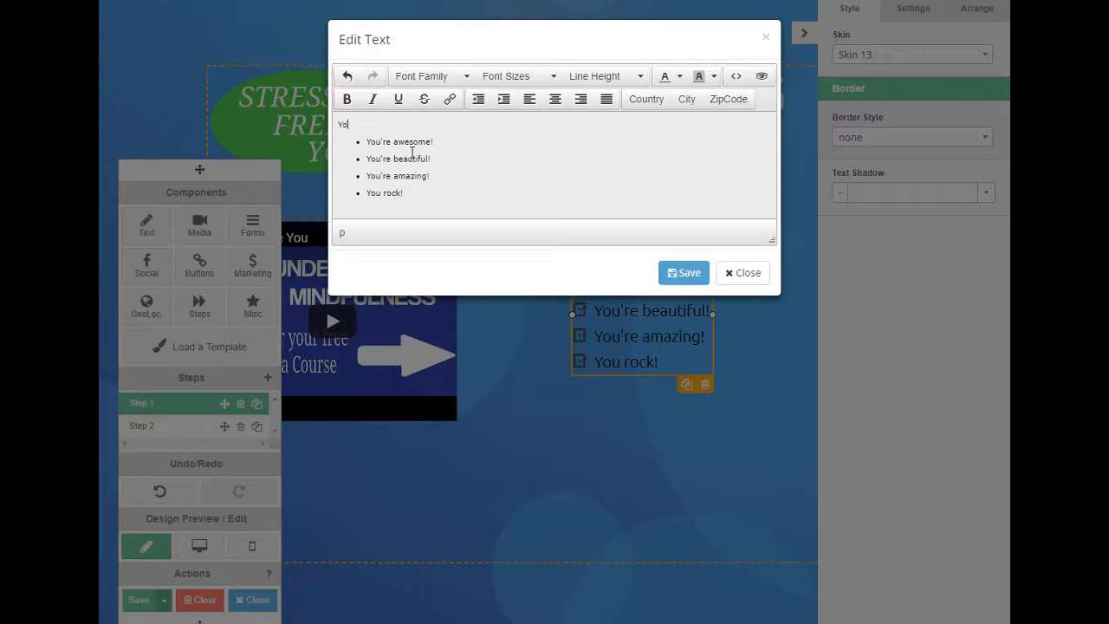
{"action": "type", "text": "Your FREE Multi Media Course"}
- Replace the first three bullets with "5 Mindfulness Instruction Videos", "5 Mindfulness Audio Recordings" and "Understanding Mindfulness eBook"
{"action": "left_click_drag", "start_coordinate": [366, 141], "coordinate": [451, 144]}
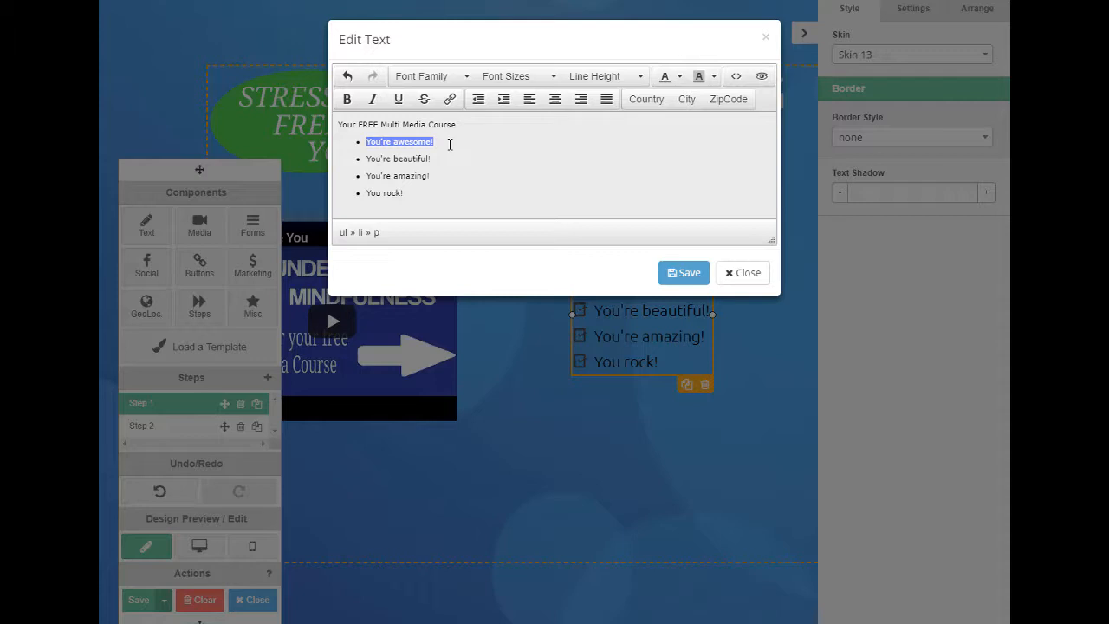
{"action": "type", "text": "5 Mindfulness Instruction Videos"}
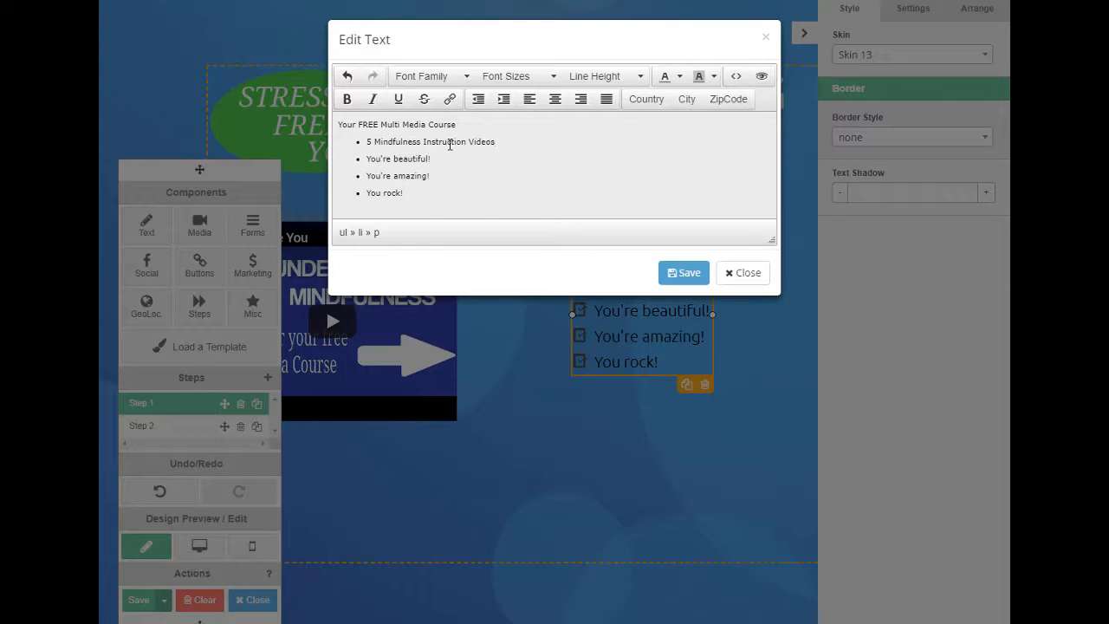
{"action": "left_click_drag", "start_coordinate": [365, 157], "coordinate": [448, 158]}
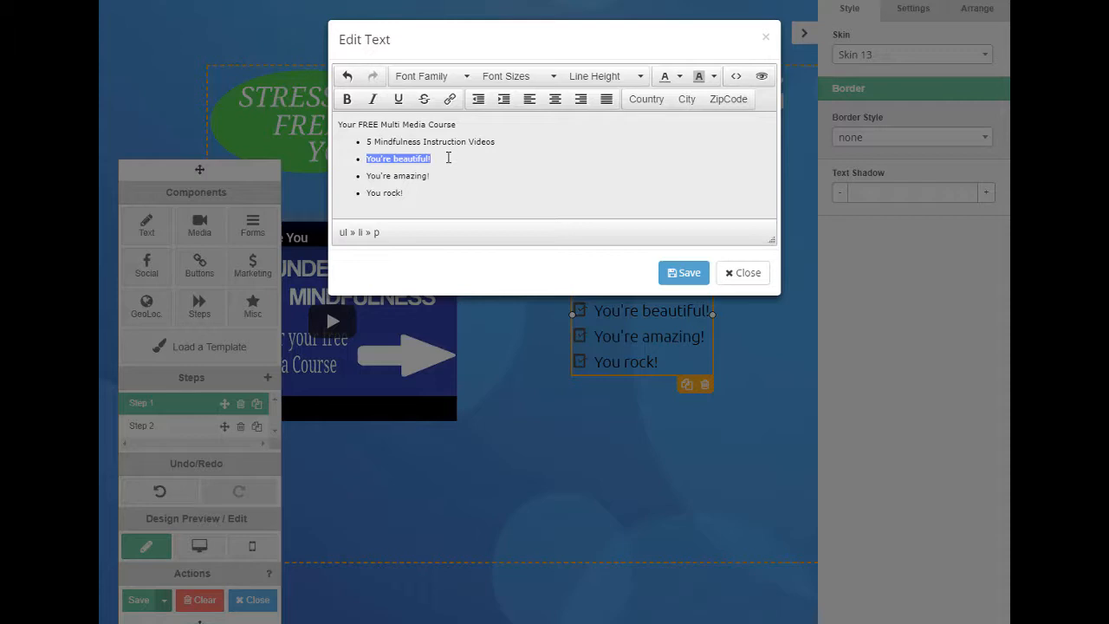
{"action": "type", "text": "%"}
{"action": "key", "text": "BackSpace"}
{"action": "type", "text": "5 Mindfulness Audio Reco"}
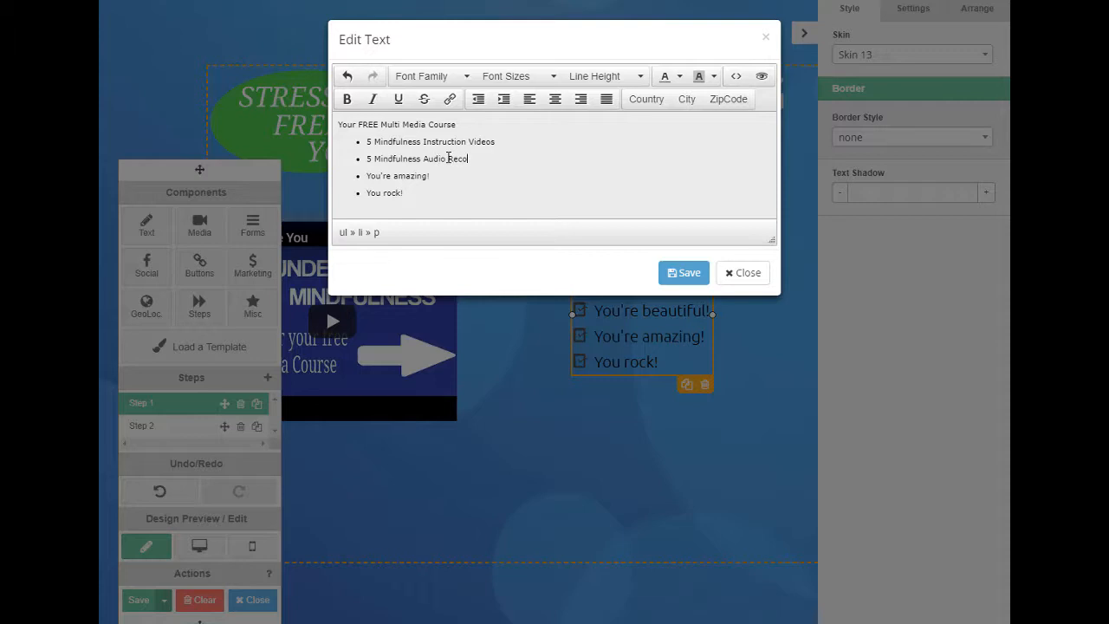
{"action": "type", "text": "rdings"}
{"action": "left_click_drag", "start_coordinate": [367, 176], "coordinate": [442, 179]}
{"action": "type", "text": "Understanding Mindfulness eBook"}
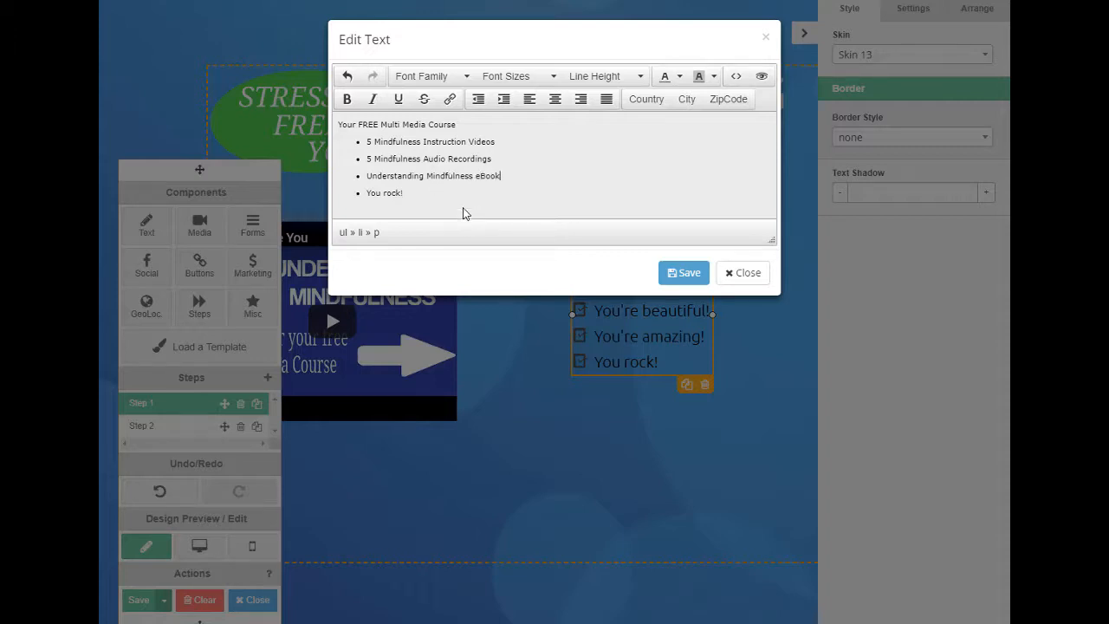
- Delete the "You rock!" bullet and set the font size of all the list's text to 34px
{"action": "left_click_drag", "start_coordinate": [411, 193], "coordinate": [352, 194]}
{"action": "key", "text": "BackSpace"}
{"action": "left_click_drag", "start_coordinate": [340, 123], "coordinate": [535, 173]}
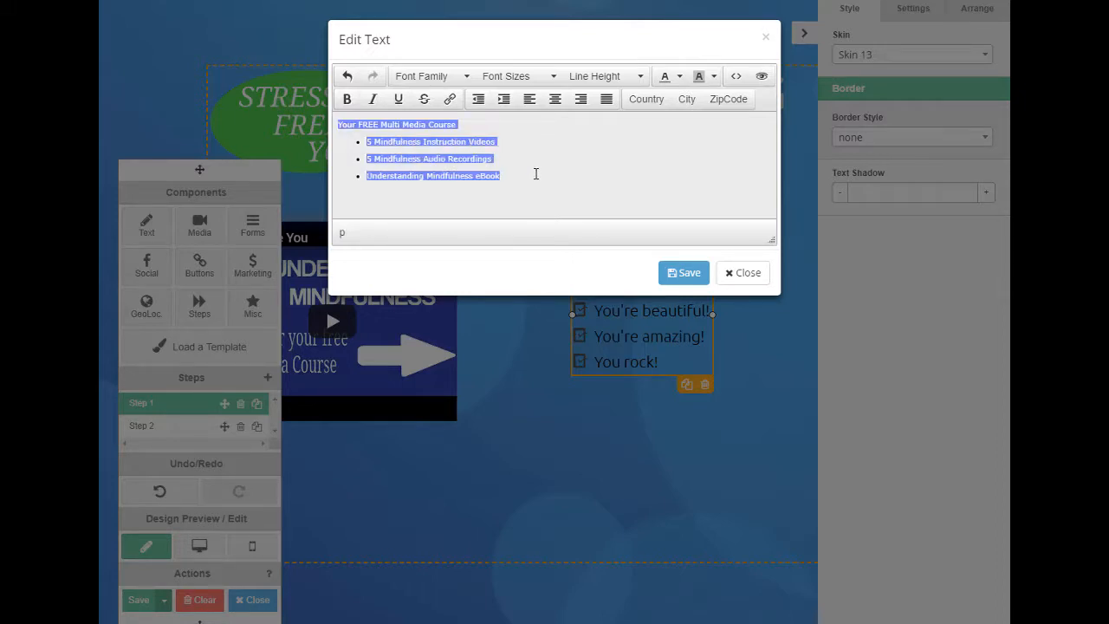
{"action": "left_click", "coordinate": [553, 78]}
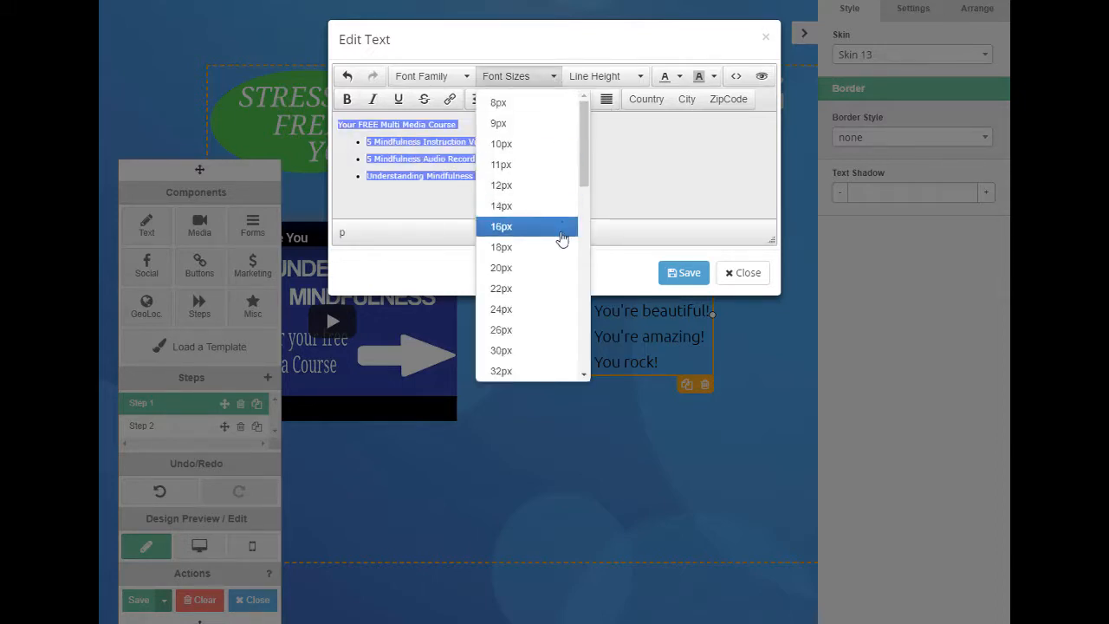
{"action": "scroll", "coordinate": [561, 238], "scroll_direction": "down", "scroll_amount": 1}
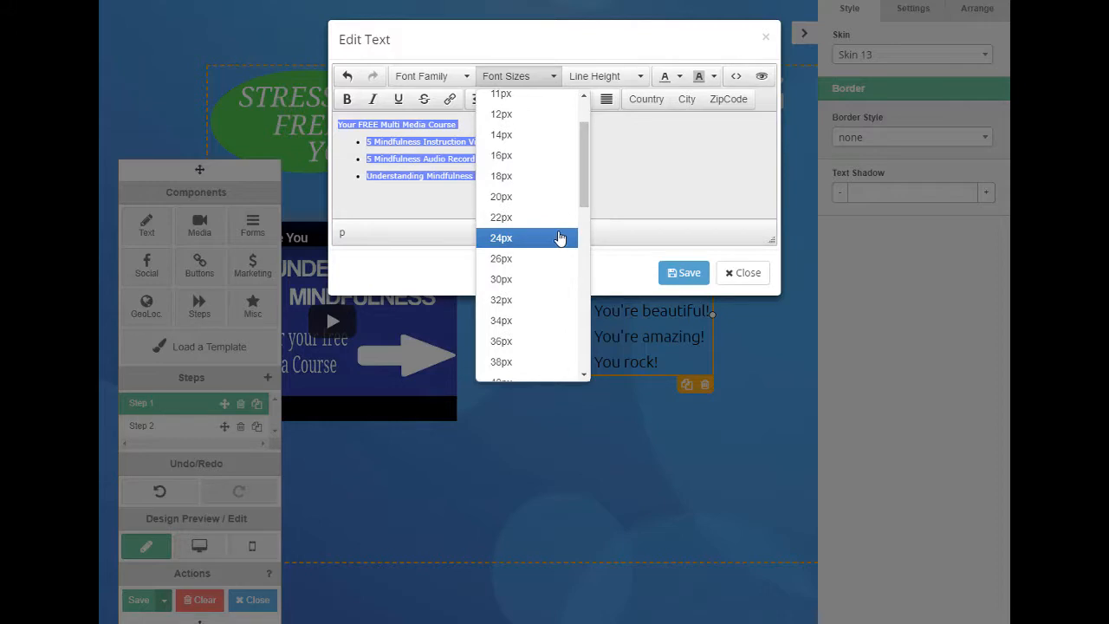
{"action": "left_click", "coordinate": [514, 322]}
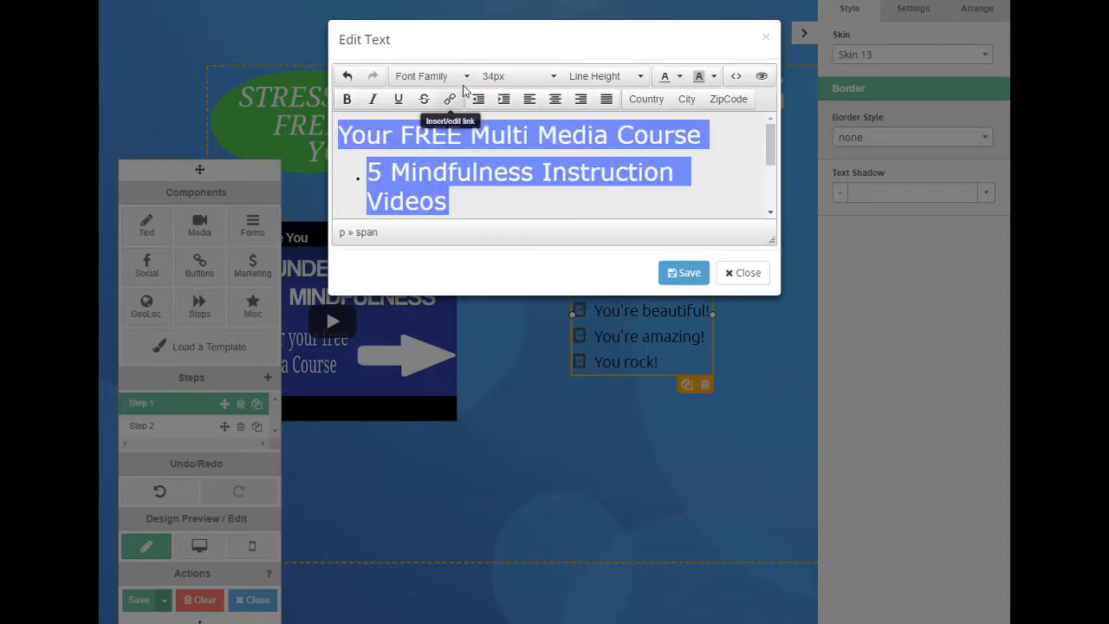
- Color the list's selected text white and save the text changes
{"action": "left_click", "coordinate": [680, 77]}
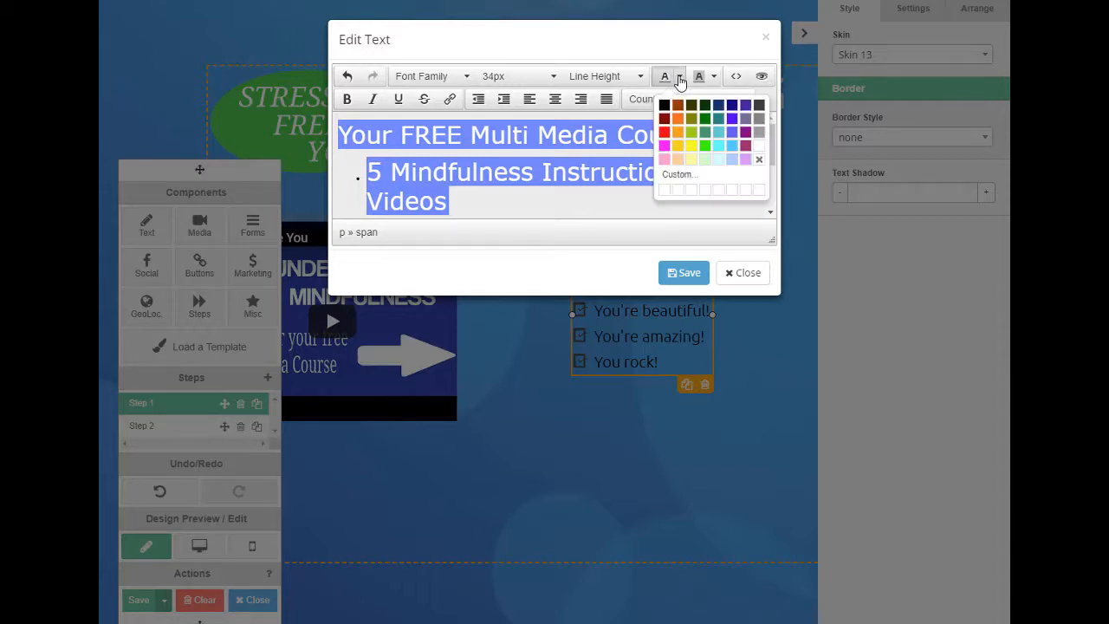
{"action": "left_click", "coordinate": [762, 154]}
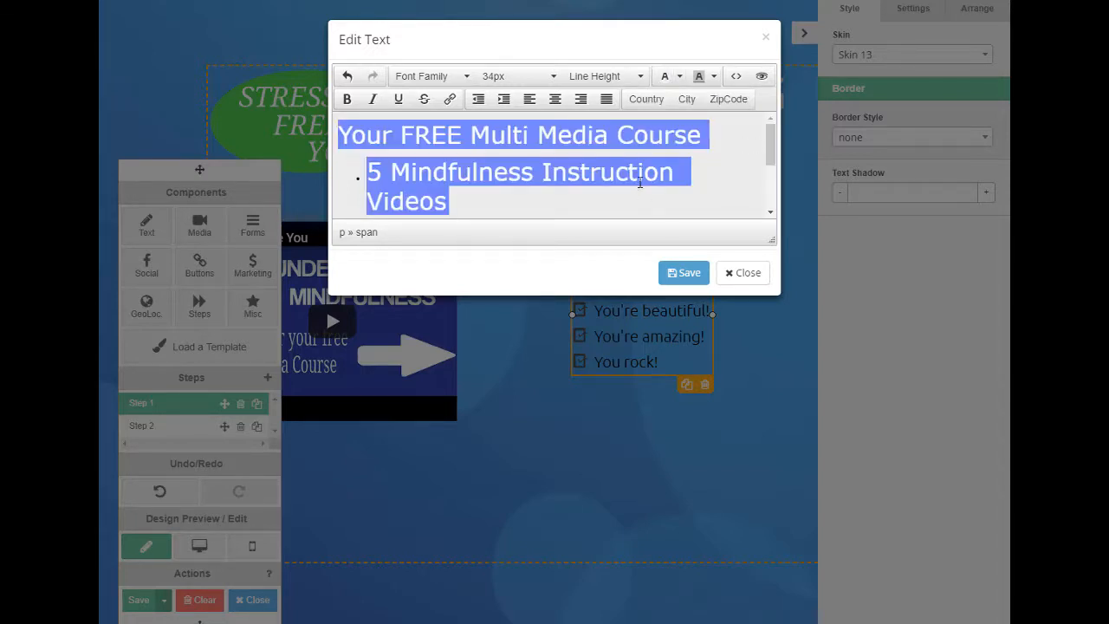
{"action": "left_click", "coordinate": [683, 274]}
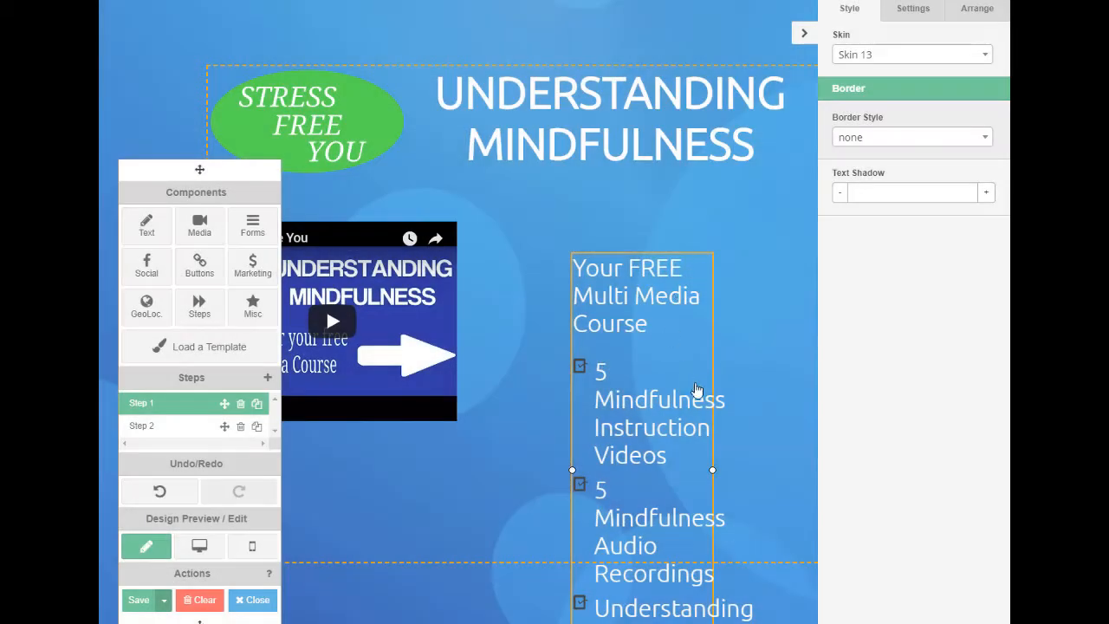
- Widen the list so its heading fits on one line and position it beside the video, hiding the style settings for room
{"action": "left_click_drag", "start_coordinate": [713, 470], "coordinate": [824, 463]}
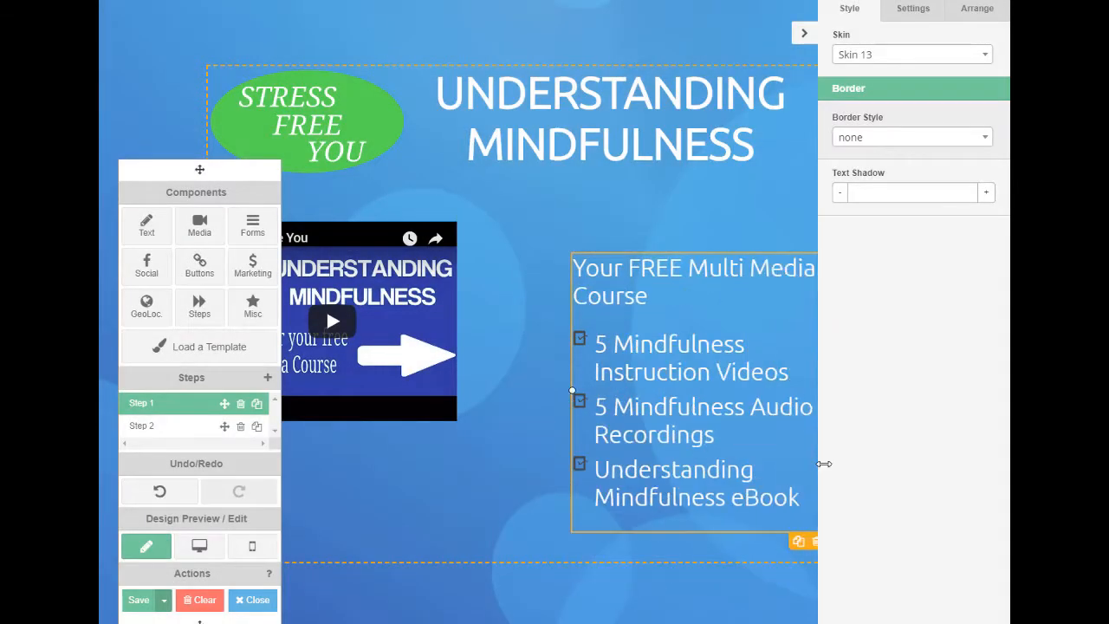
{"action": "left_click_drag", "start_coordinate": [641, 404], "coordinate": [577, 339]}
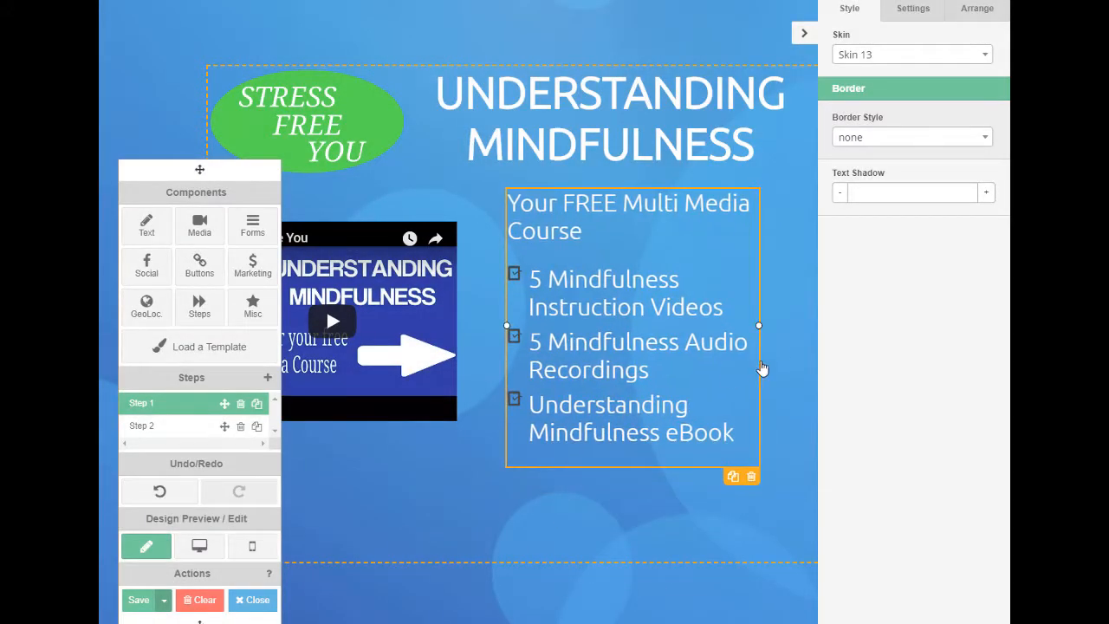
{"action": "left_click_drag", "start_coordinate": [760, 326], "coordinate": [806, 340]}
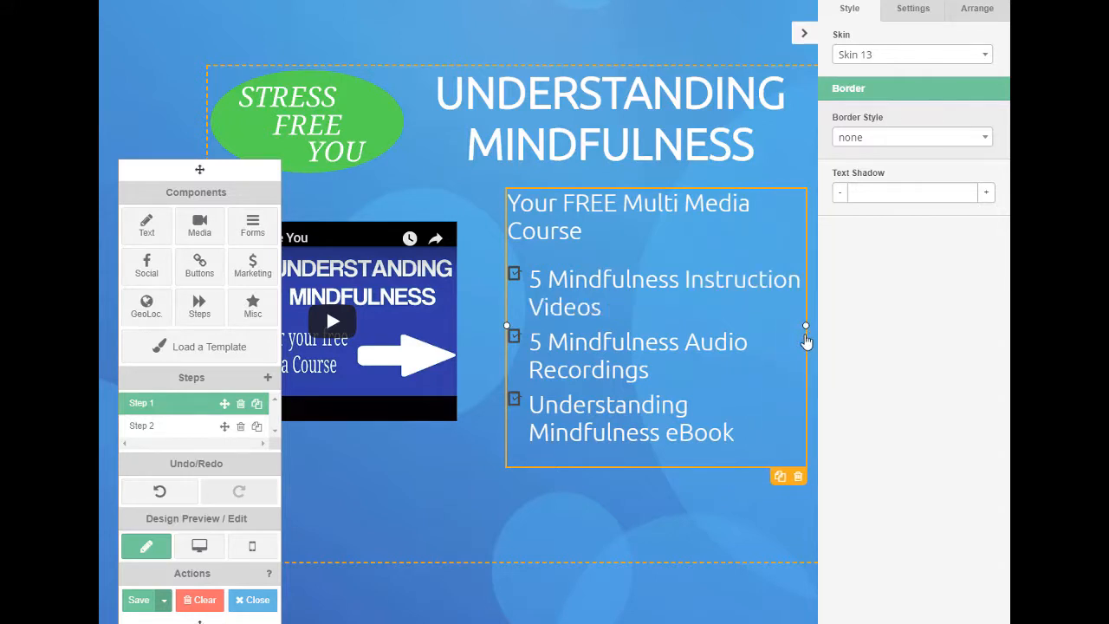
{"action": "left_click", "coordinate": [804, 33]}
{"action": "left_click_drag", "start_coordinate": [806, 324], "coordinate": [884, 324]}
{"action": "left_click_drag", "start_coordinate": [743, 262], "coordinate": [695, 275]}
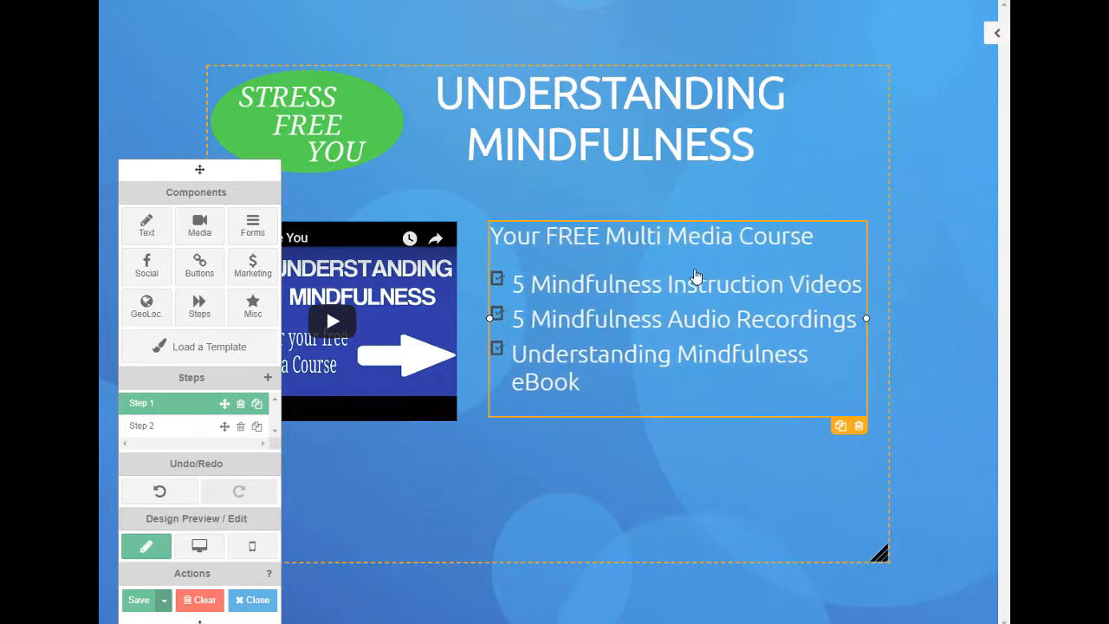
- Show the style settings again and add a Link To Step button below the video and list
{"action": "left_click", "coordinate": [998, 35]}
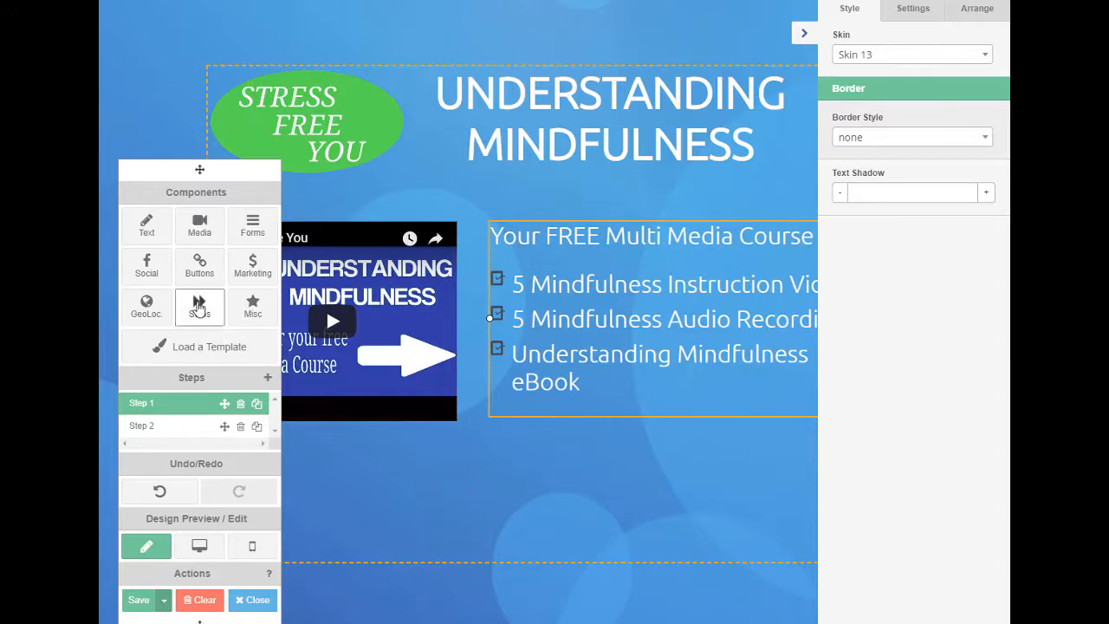
{"action": "left_click_drag", "start_coordinate": [199, 303], "coordinate": [591, 486]}
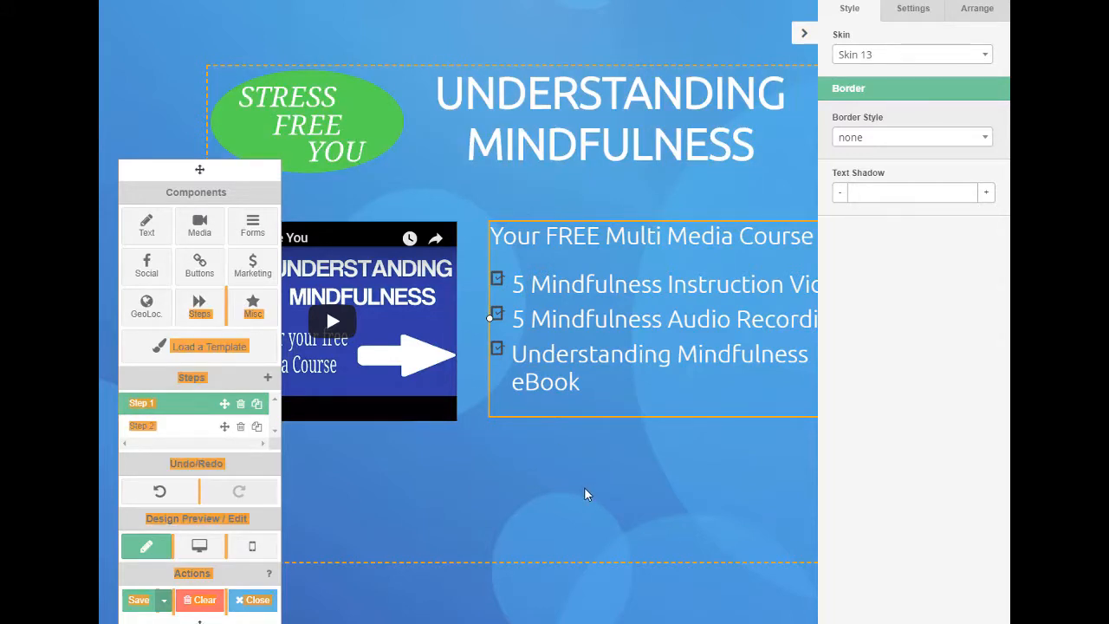
{"action": "left_click", "coordinate": [194, 310]}
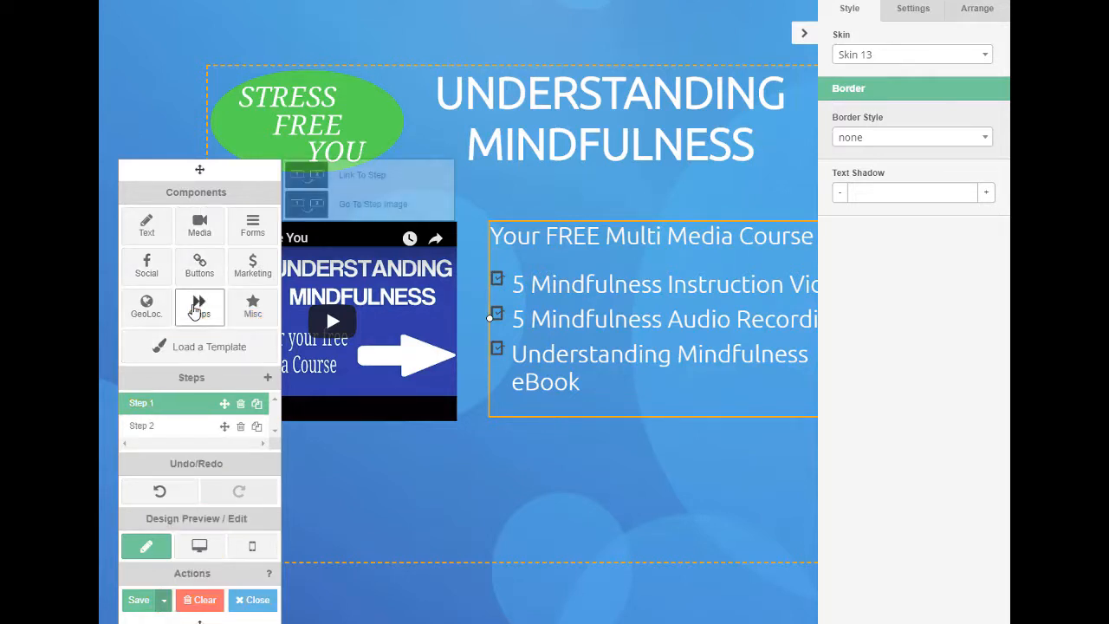
{"action": "left_click_drag", "start_coordinate": [401, 203], "coordinate": [518, 485]}
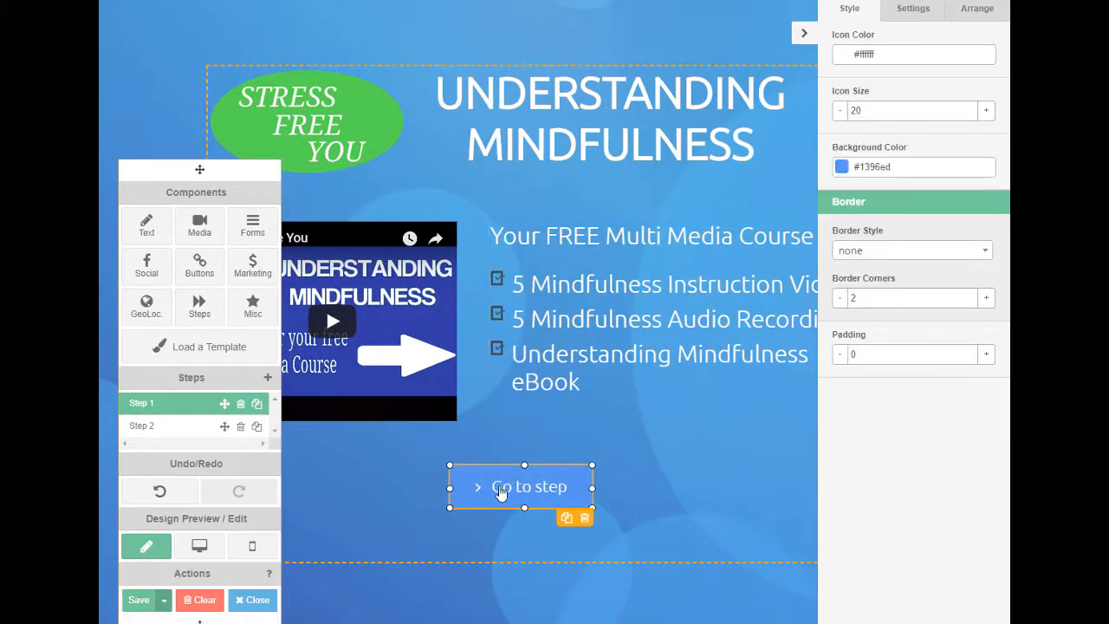
- Replace the step button's text with "Get Your Free Course" and save it
{"action": "double_click", "coordinate": [511, 488]}
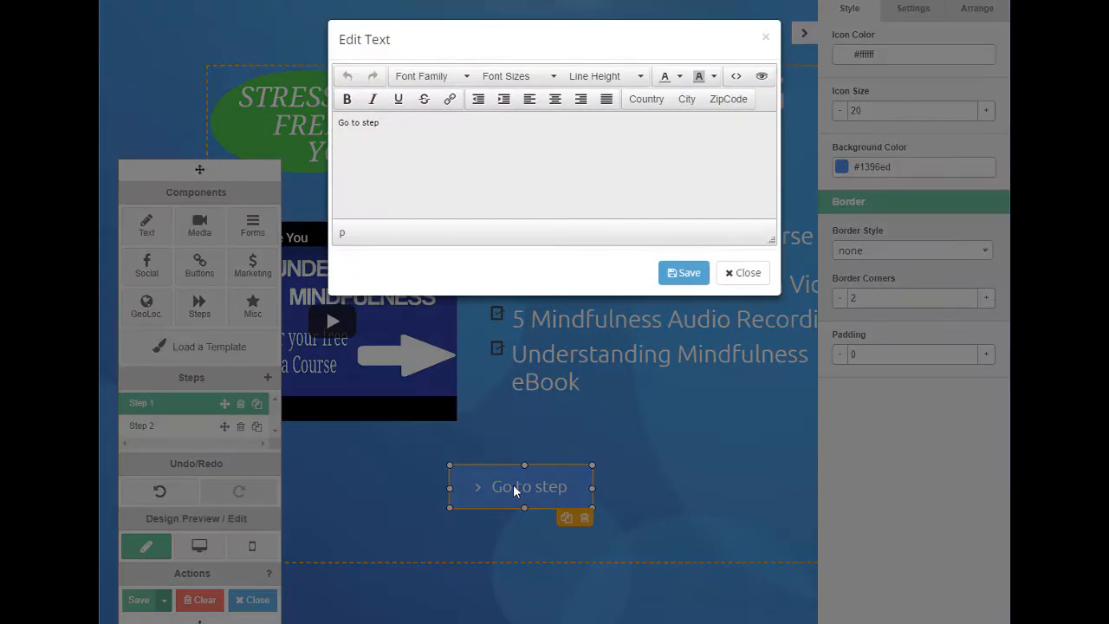
{"action": "left_click_drag", "start_coordinate": [345, 124], "coordinate": [317, 126]}
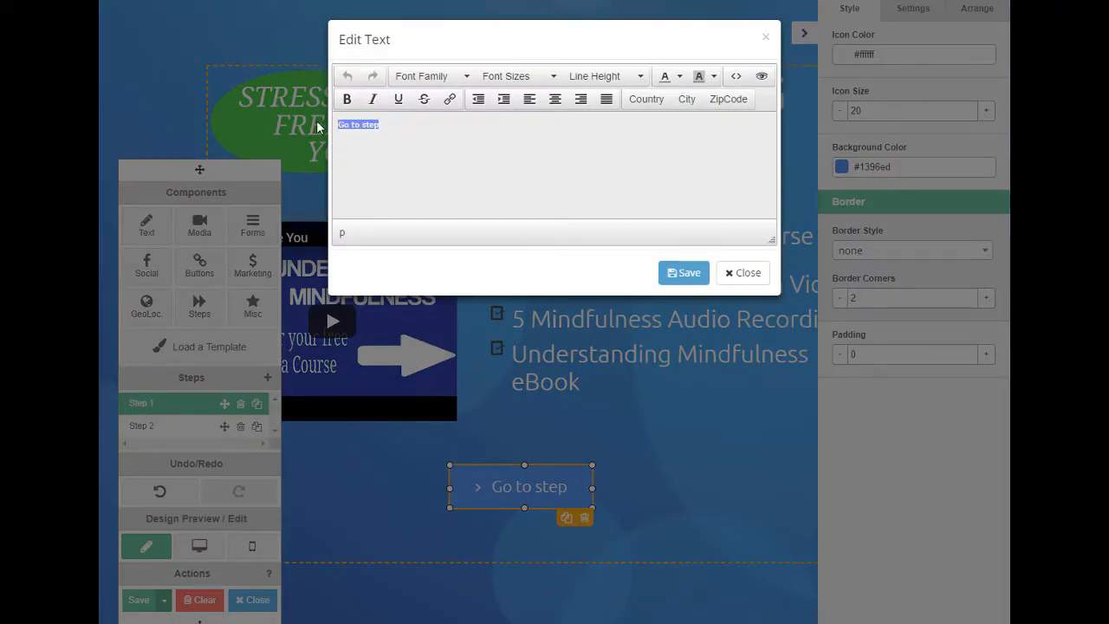
{"action": "type", "text": "Get Your FRee"}
{"action": "key", "text": "BackSpace"}
{"action": "key", "text": "BackSpace"}
{"action": "key", "text": "BackSpace"}
{"action": "type", "text": "ree Course"}
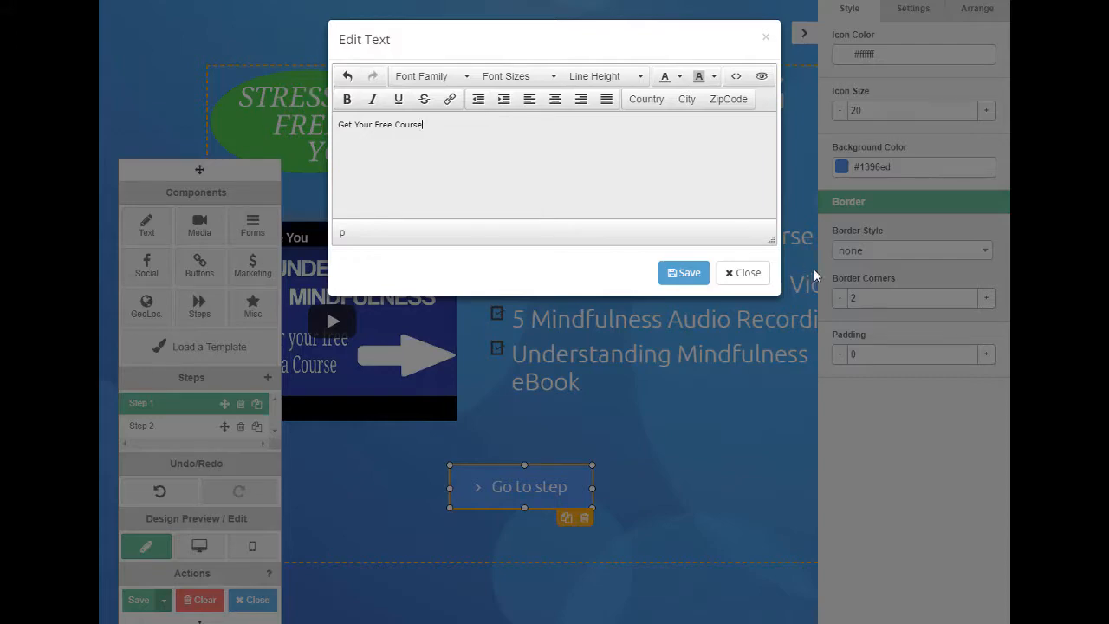
{"action": "left_click", "coordinate": [687, 277]}
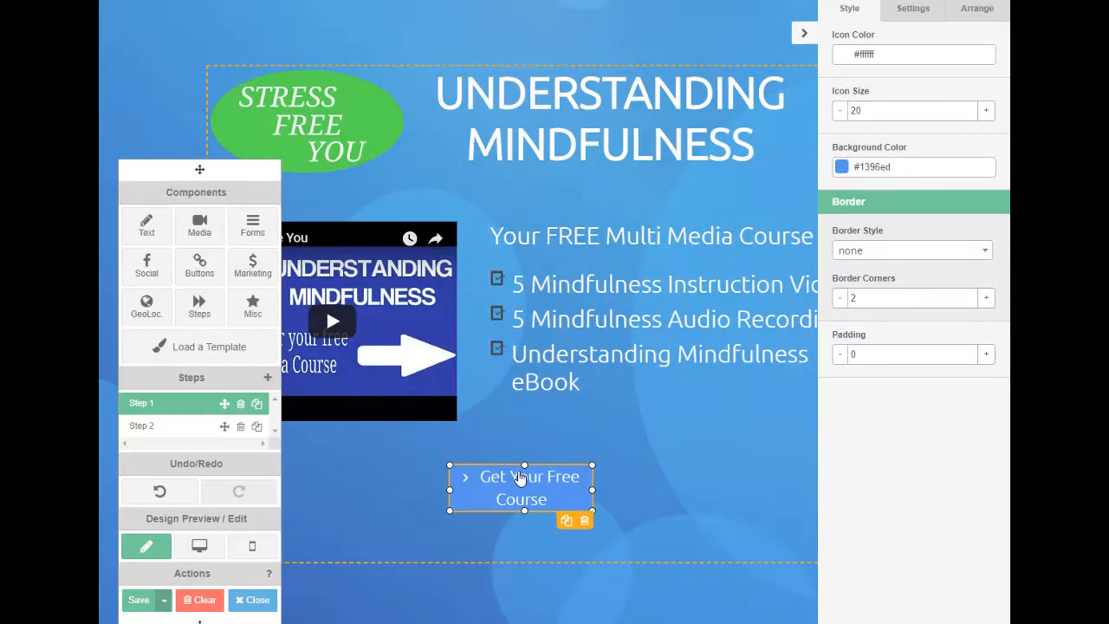
- Widen the button so its text fits on one line and set its icon size to 0
{"action": "left_click_drag", "start_coordinate": [593, 489], "coordinate": [633, 487]}
{"action": "left_click", "coordinate": [635, 482]}
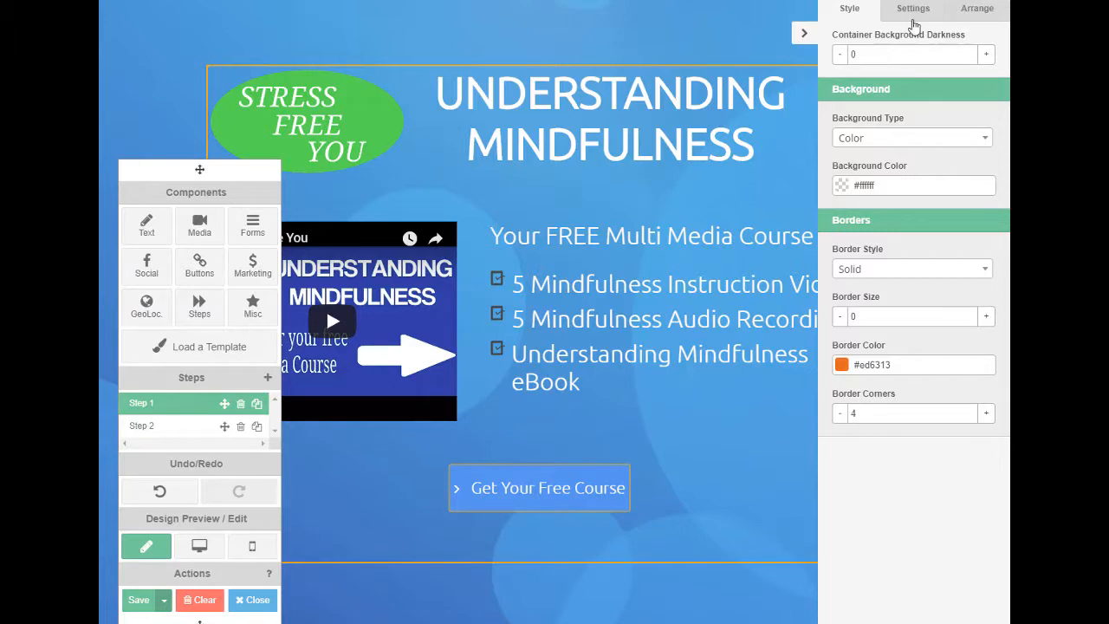
{"action": "left_click", "coordinate": [533, 498]}
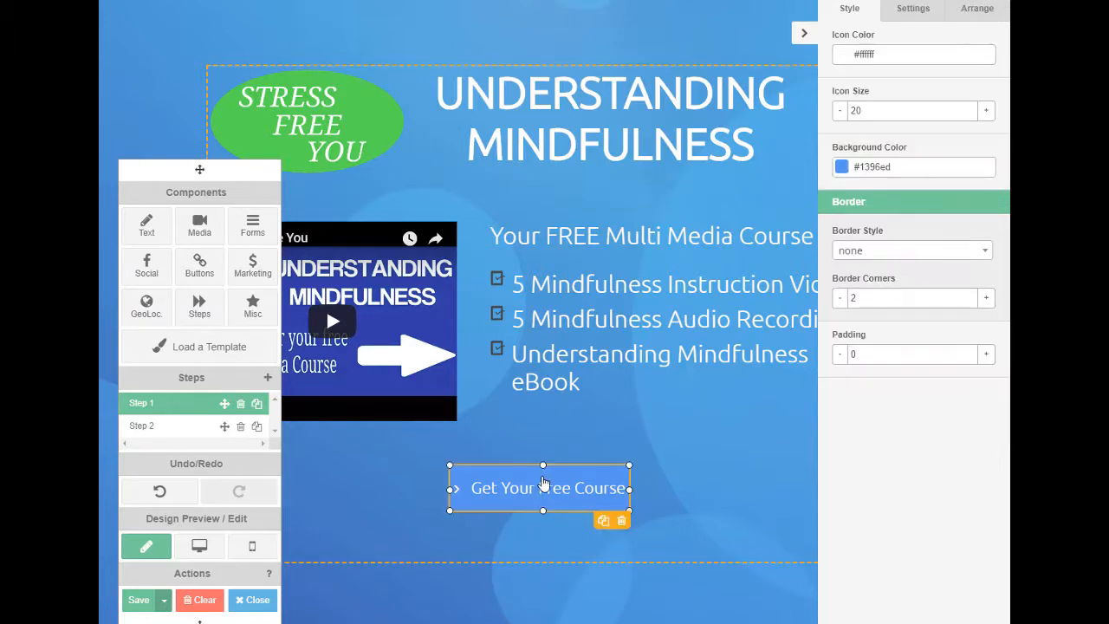
{"action": "double_click", "coordinate": [872, 110]}
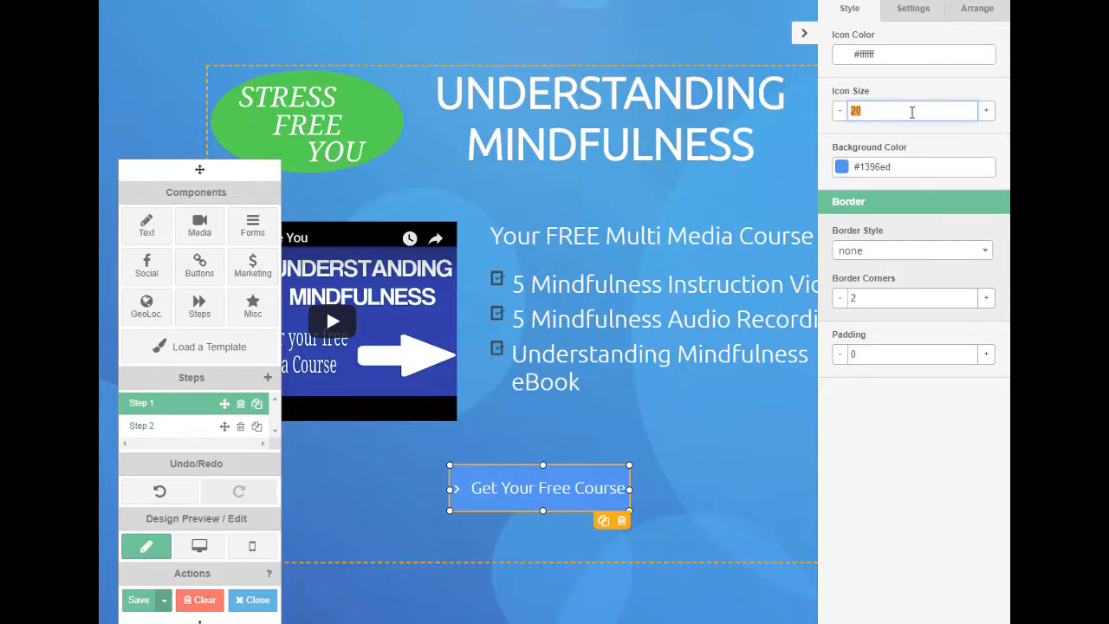
{"action": "type", "text": "0"}
{"action": "left_click", "coordinate": [934, 487]}
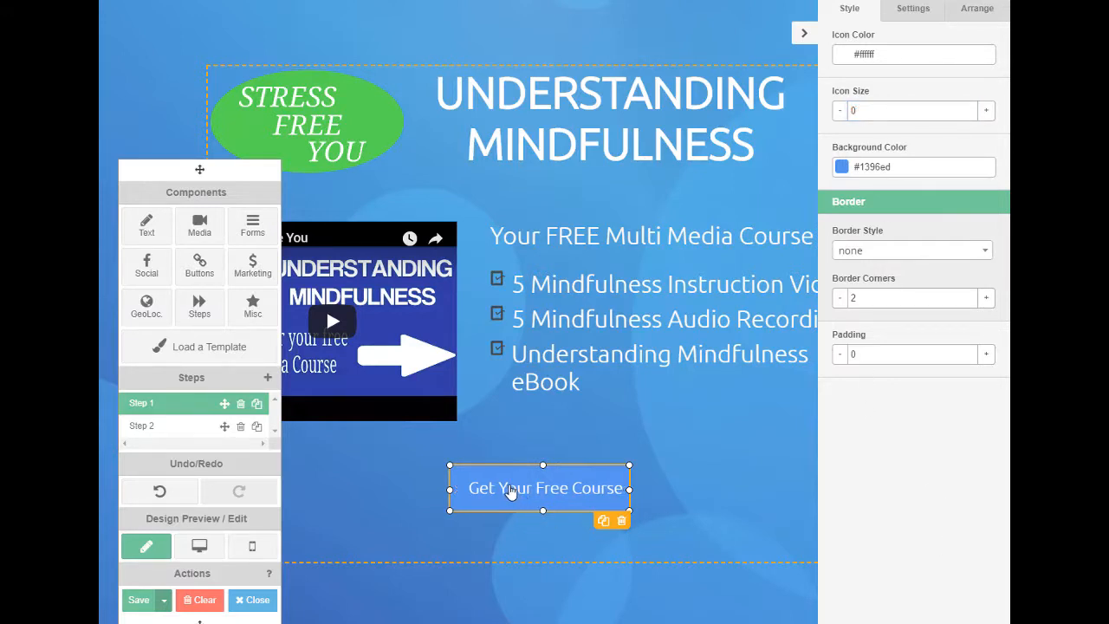
- Set the button text's font size to 30px and widen the button so the text stays on one line
{"action": "double_click", "coordinate": [511, 491]}
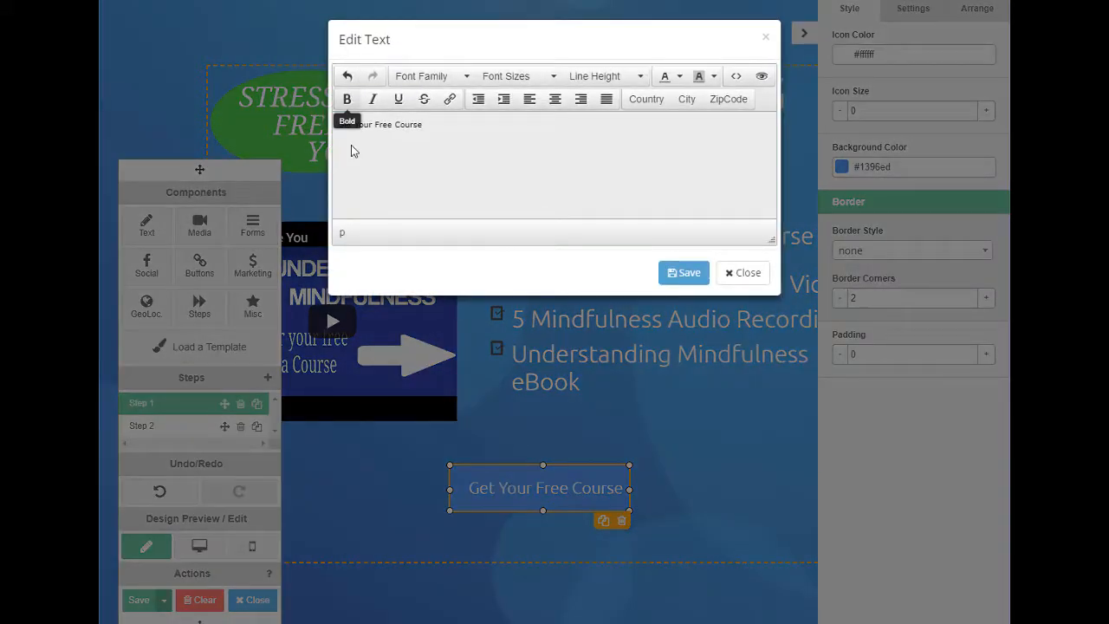
{"action": "left_click_drag", "start_coordinate": [339, 123], "coordinate": [425, 131]}
{"action": "left_click", "coordinate": [555, 77]}
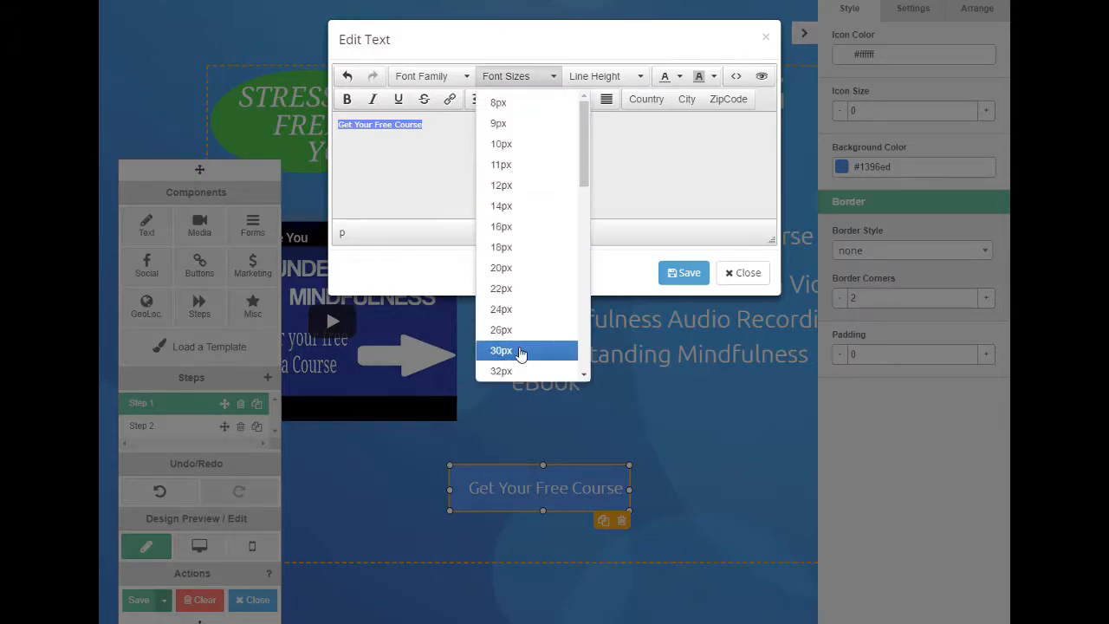
{"action": "left_click", "coordinate": [520, 351]}
{"action": "left_click", "coordinate": [690, 274]}
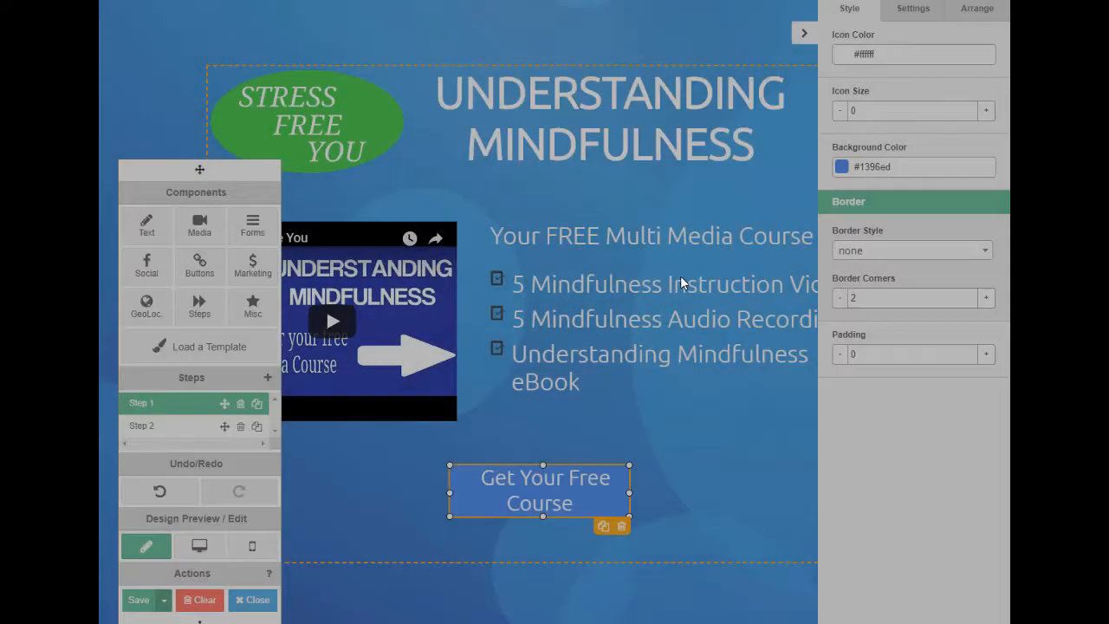
{"action": "left_click_drag", "start_coordinate": [631, 493], "coordinate": [680, 490]}
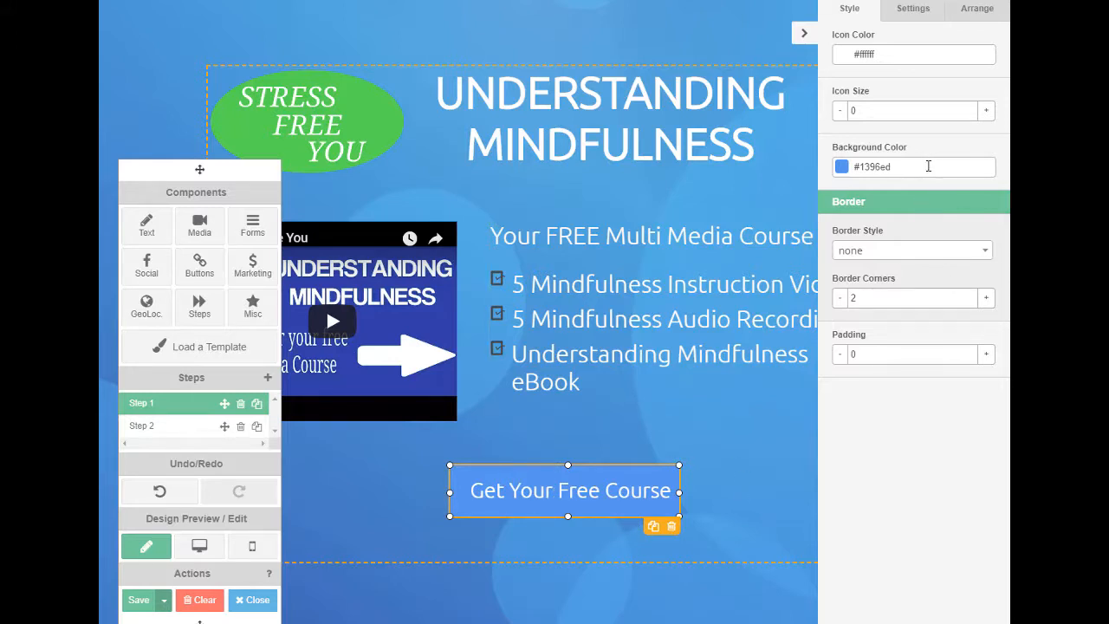
- Set the button's background color to #1346ed and increase the rounding of its border corners
{"action": "left_click", "coordinate": [928, 166]}
{"action": "mouse_move", "coordinate": [943, 224]}
{"action": "left_mouse_down"}
{"action": "mouse_move", "coordinate": [943, 196]}
{"action": "mouse_move", "coordinate": [939, 260]}
{"action": "mouse_move", "coordinate": [946, 218]}
{"action": "left_mouse_up"}
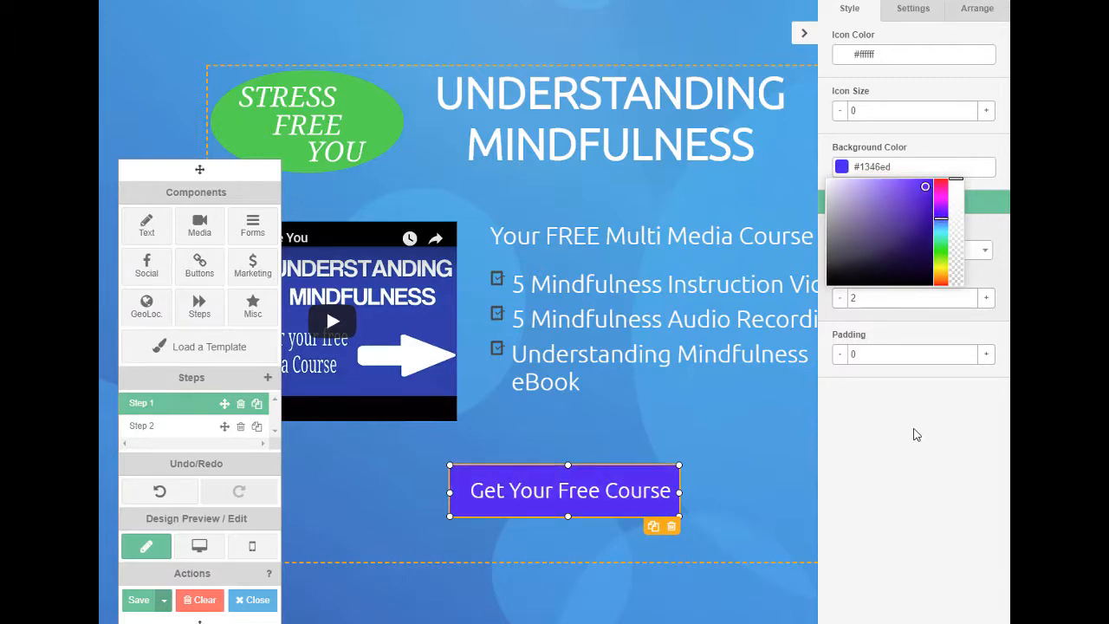
{"action": "left_click", "coordinate": [916, 434]}
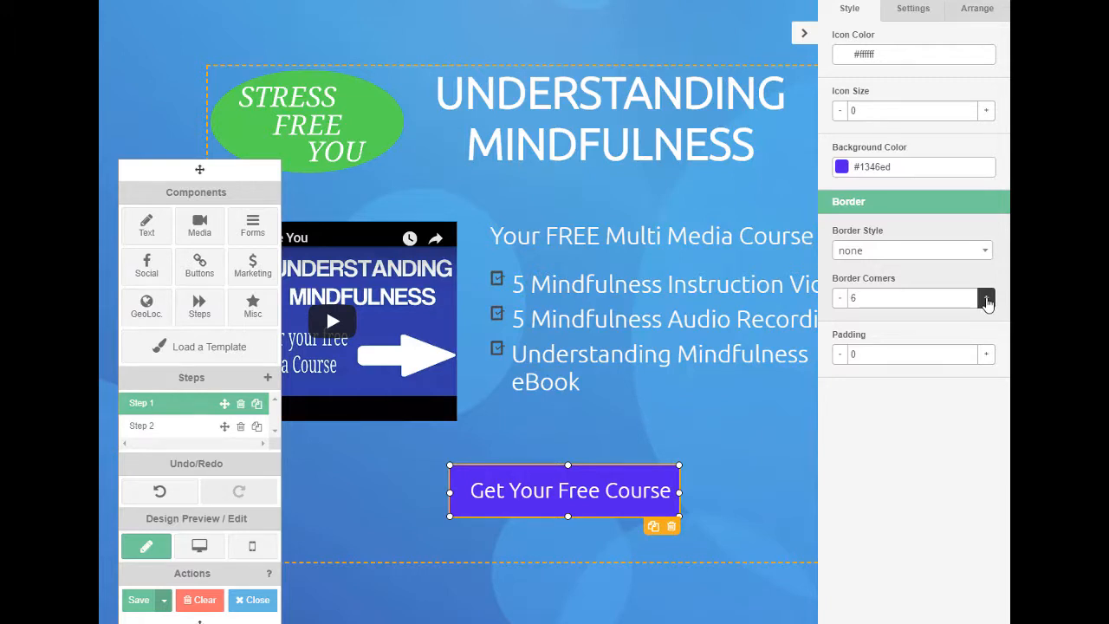
{"action": "left_click", "coordinate": [987, 299]}
{"action": "left_click", "coordinate": [987, 299]}
{"action": "left_click", "coordinate": [716, 455]}
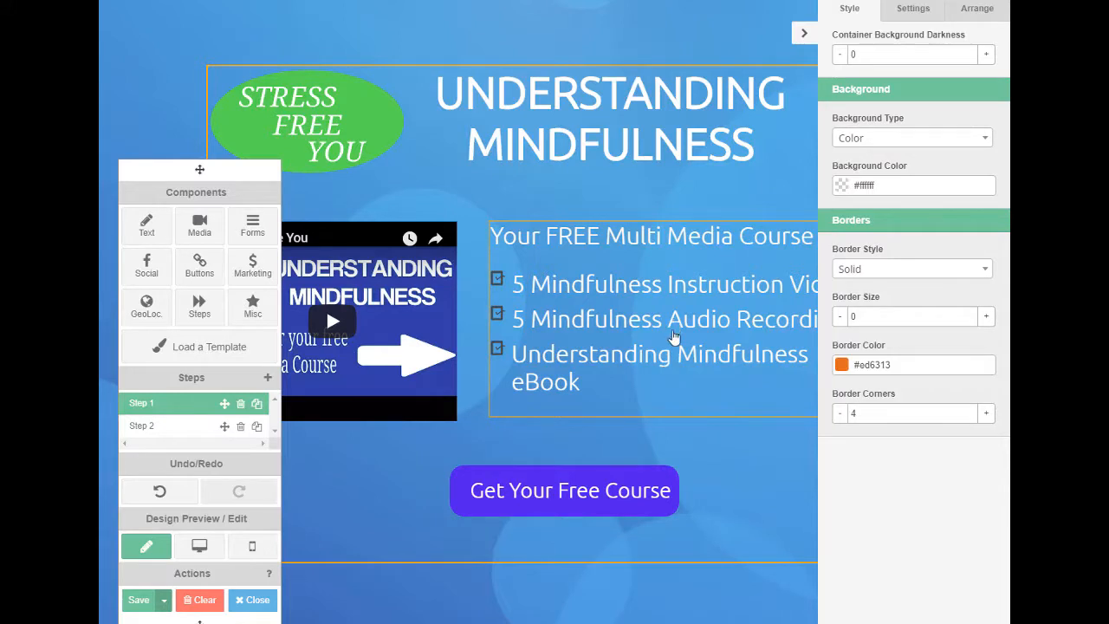
- Hide the style settings, then widen the list until "Understanding Mindfulness eBook" fits on one line and move it slightly lower beside the video
{"action": "left_click", "coordinate": [805, 33]}
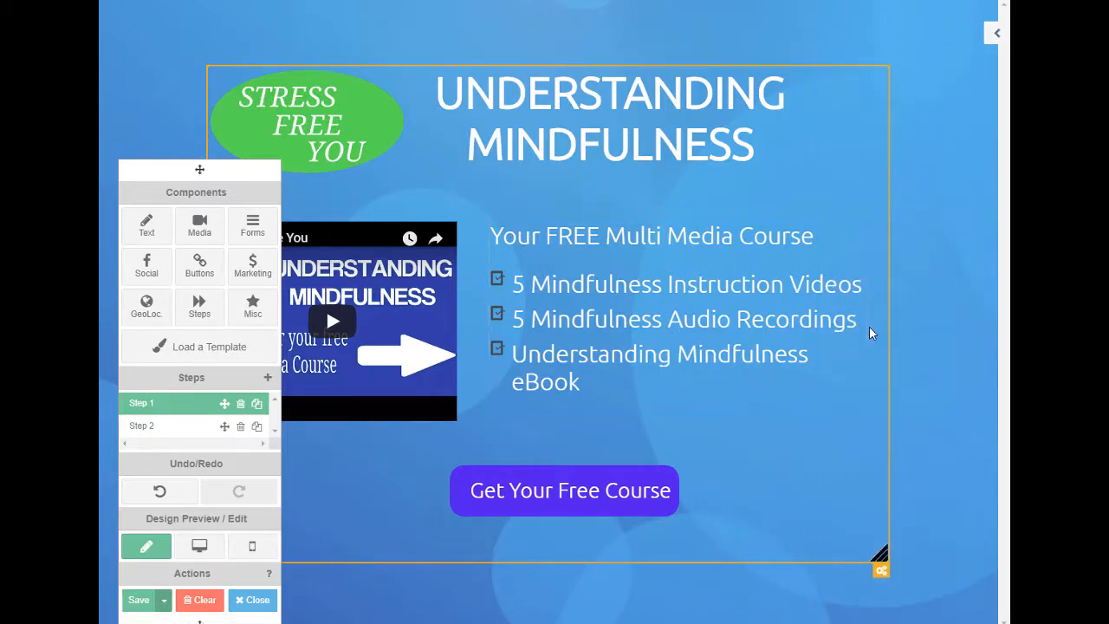
{"action": "left_click_drag", "start_coordinate": [623, 317], "coordinate": [599, 316]}
{"action": "left_click", "coordinate": [794, 319]}
{"action": "left_click_drag", "start_coordinate": [843, 318], "coordinate": [865, 320]}
{"action": "left_click_drag", "start_coordinate": [711, 287], "coordinate": [714, 302]}
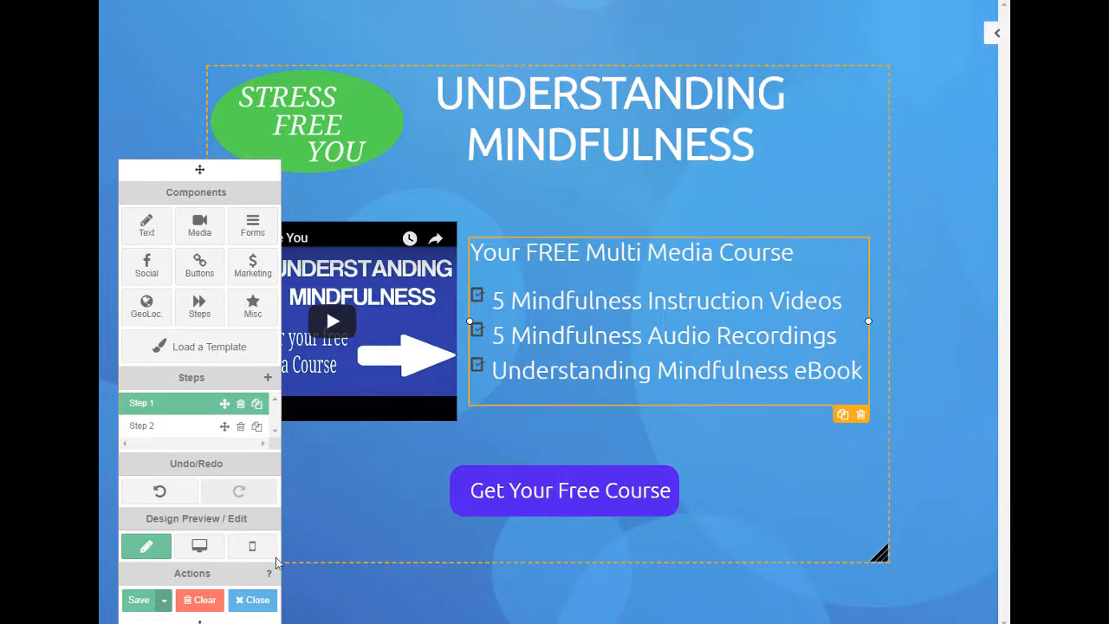
- Preview the page in the desktop view and then in the mobile view, moving the components palette up
{"action": "left_click", "coordinate": [199, 546]}
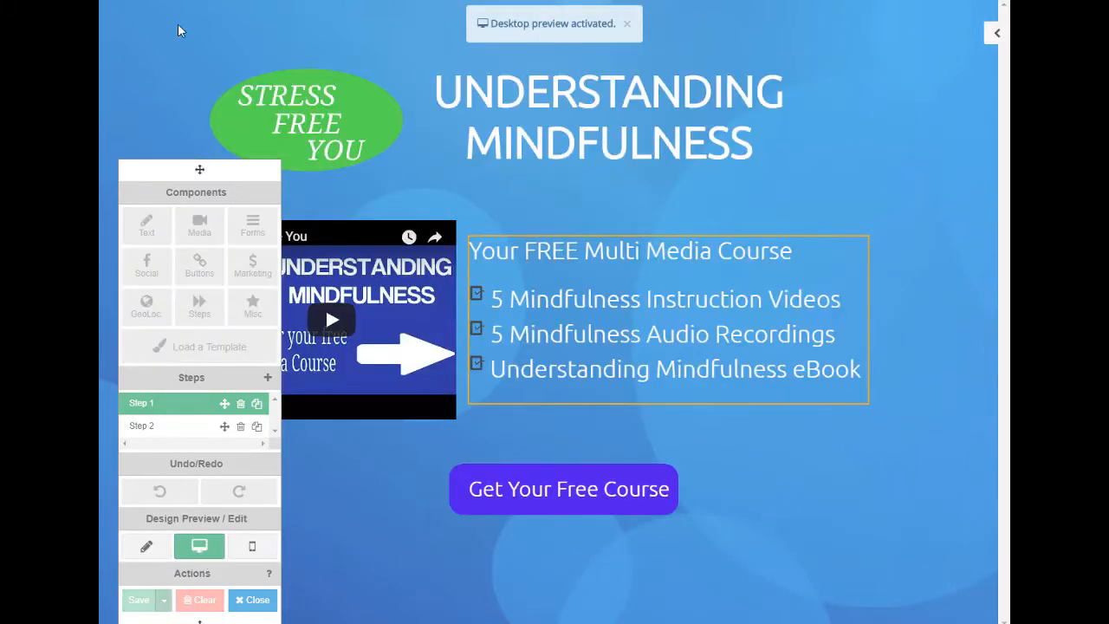
{"action": "left_click_drag", "start_coordinate": [199, 169], "coordinate": [220, 90]}
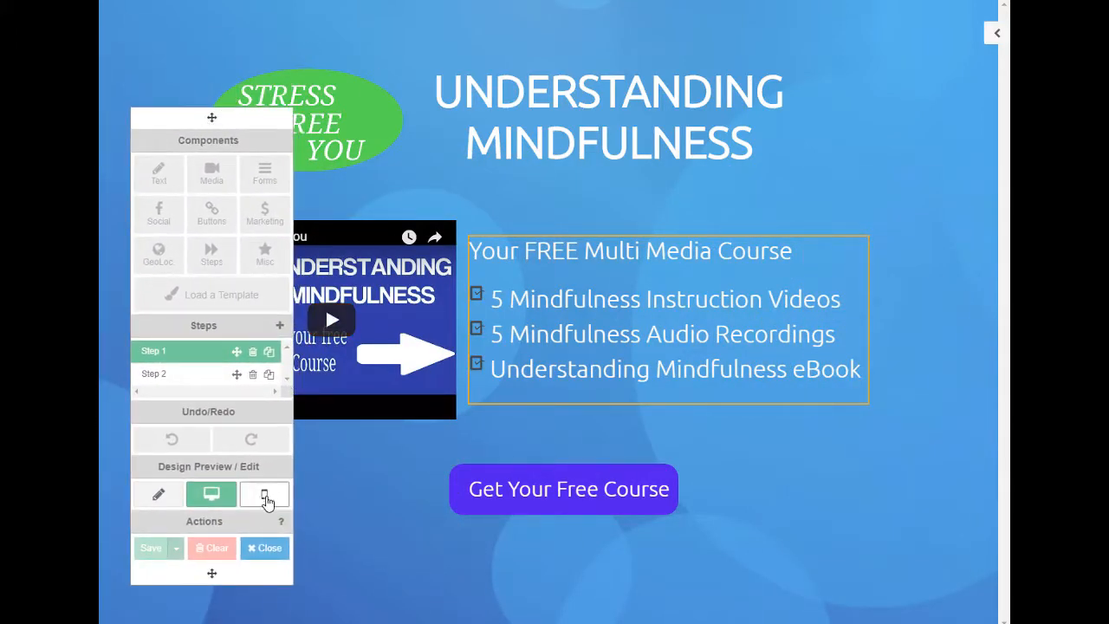
{"action": "left_click", "coordinate": [267, 500]}
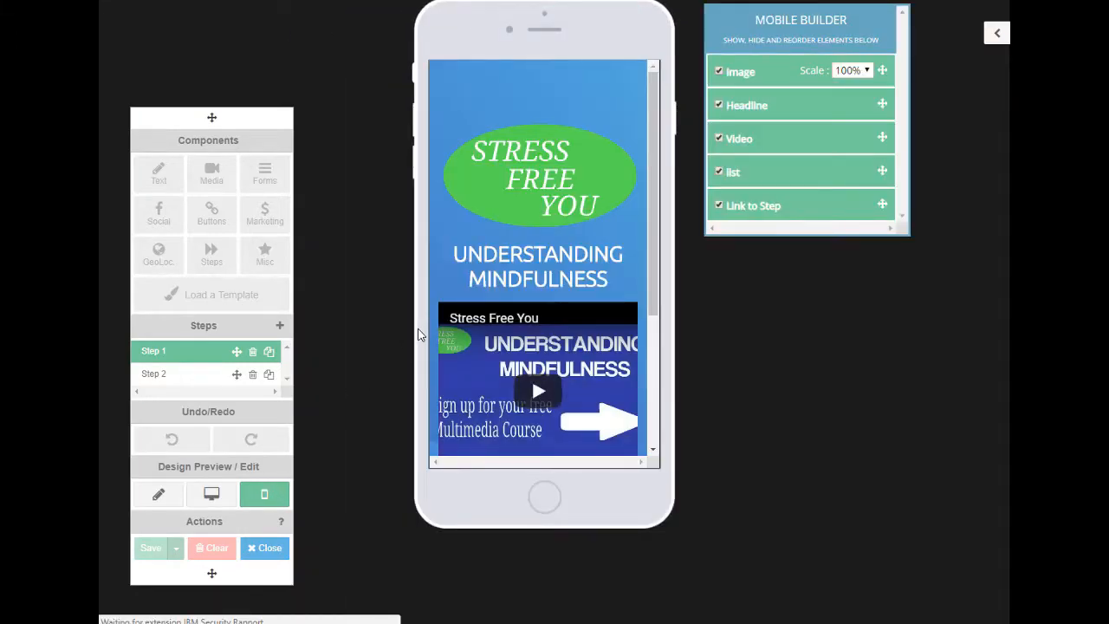
- Look through the mobile preview, try placing the headline above the image in the mobile order, and restore the image to first place
{"action": "scroll", "coordinate": [588, 161], "scroll_direction": "down", "scroll_amount": 3}
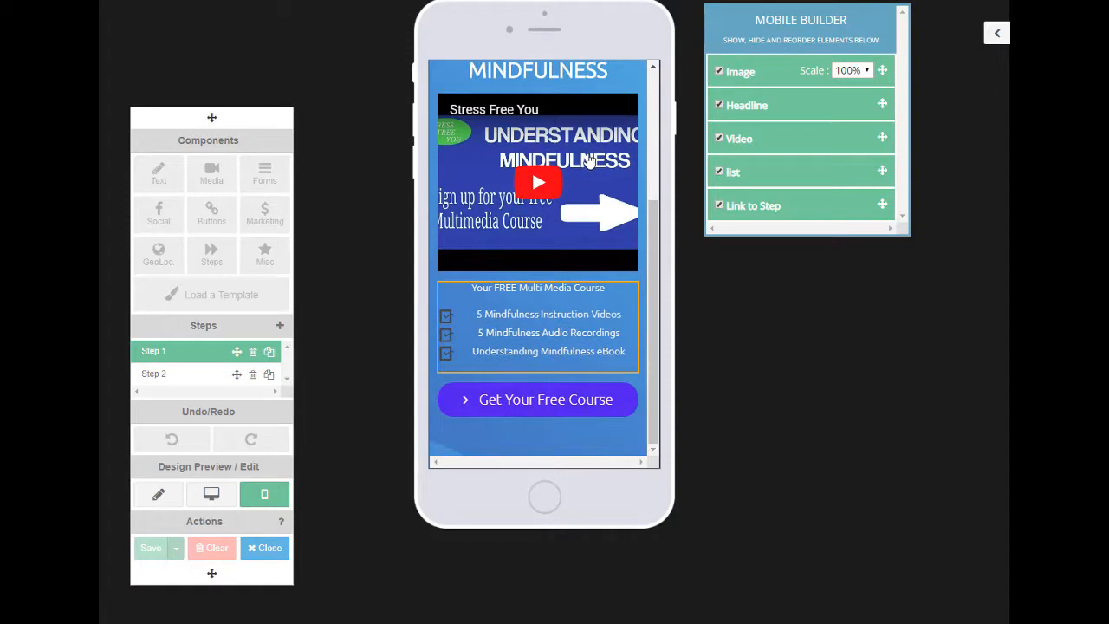
{"action": "scroll", "coordinate": [586, 159], "scroll_direction": "up", "scroll_amount": 3}
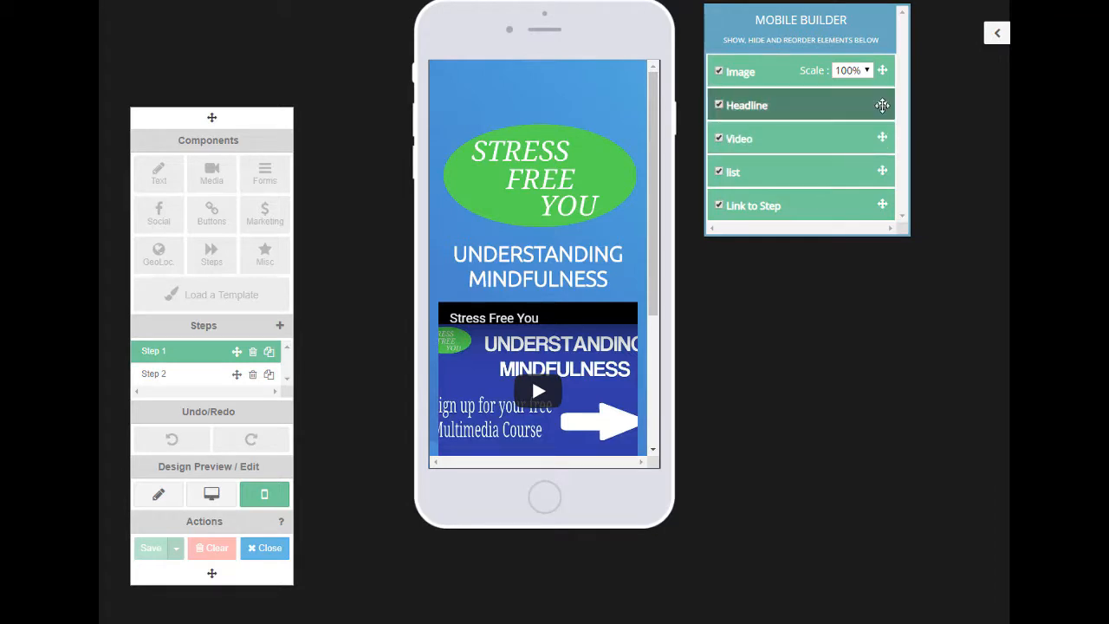
{"action": "left_click_drag", "start_coordinate": [882, 105], "coordinate": [871, 80]}
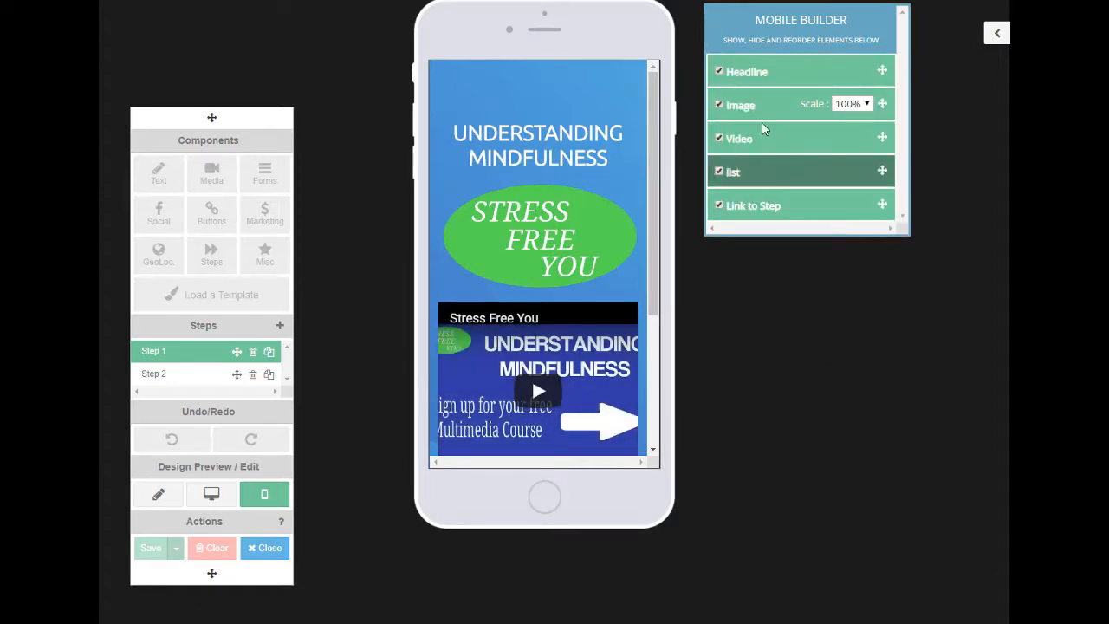
{"action": "left_click_drag", "start_coordinate": [884, 70], "coordinate": [893, 111]}
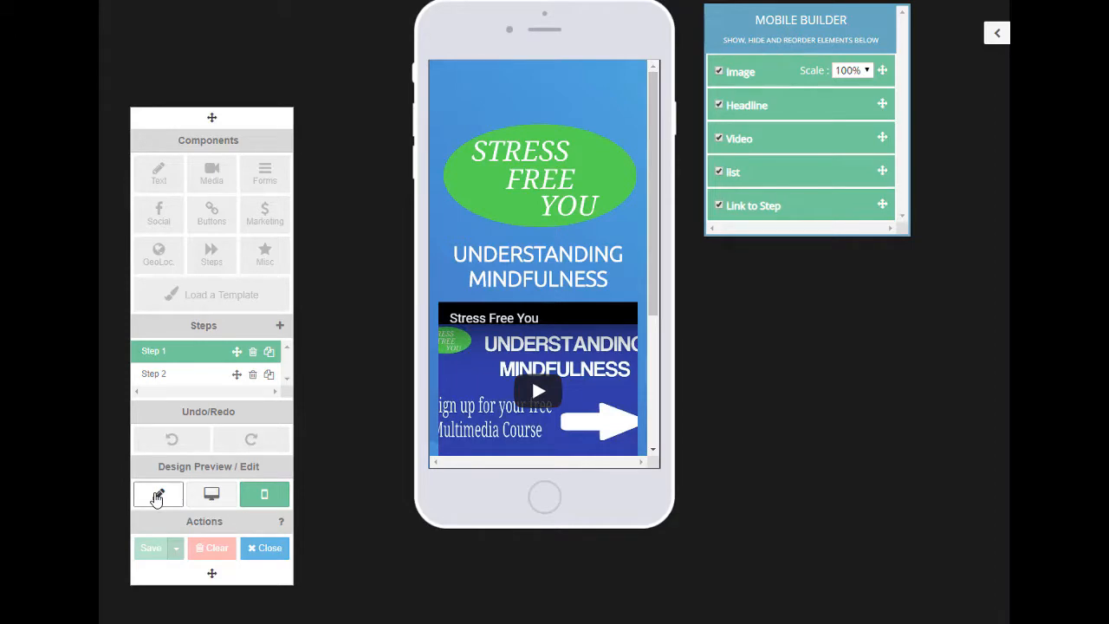
- Return to editing mode, open Step 2, and move the subscribe form box clear of the components palette
{"action": "left_click", "coordinate": [158, 495]}
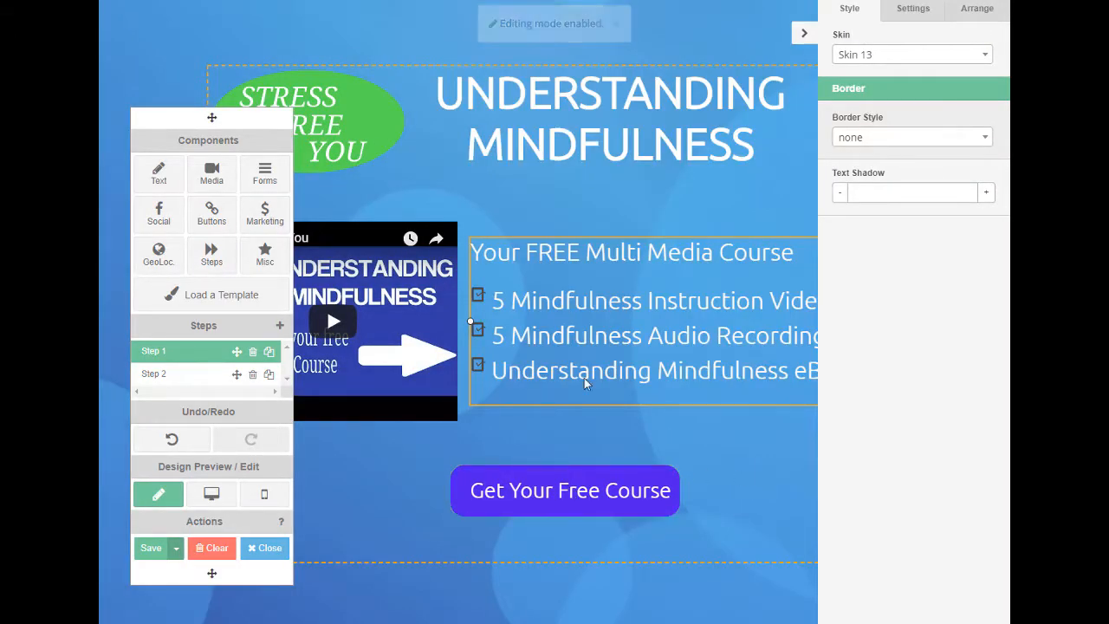
{"action": "left_click_drag", "start_coordinate": [213, 116], "coordinate": [196, 41]}
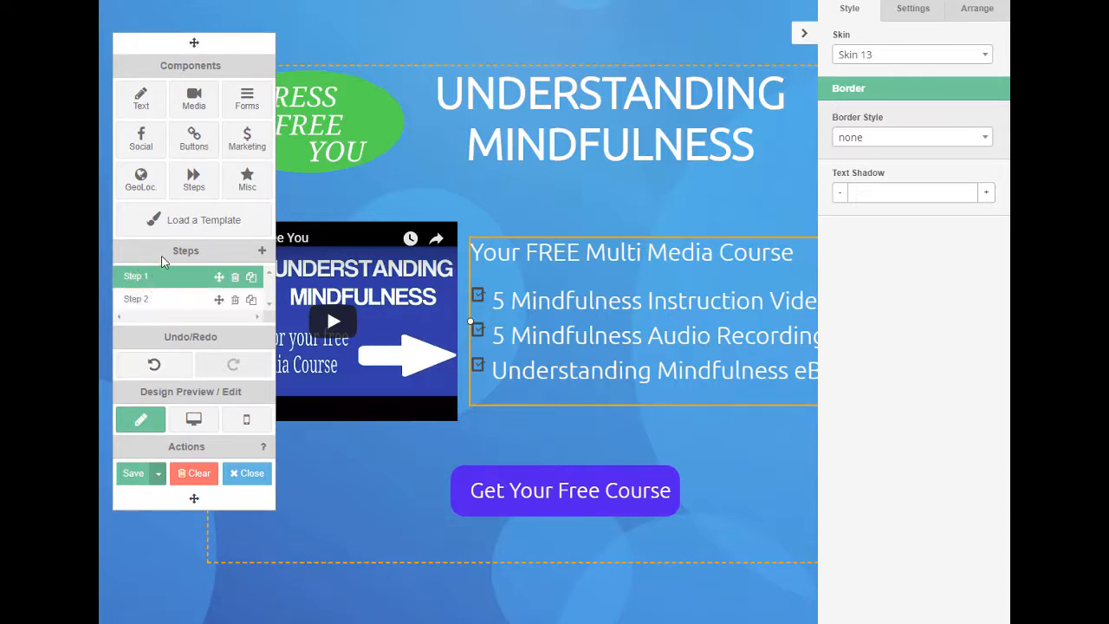
{"action": "left_click", "coordinate": [146, 301]}
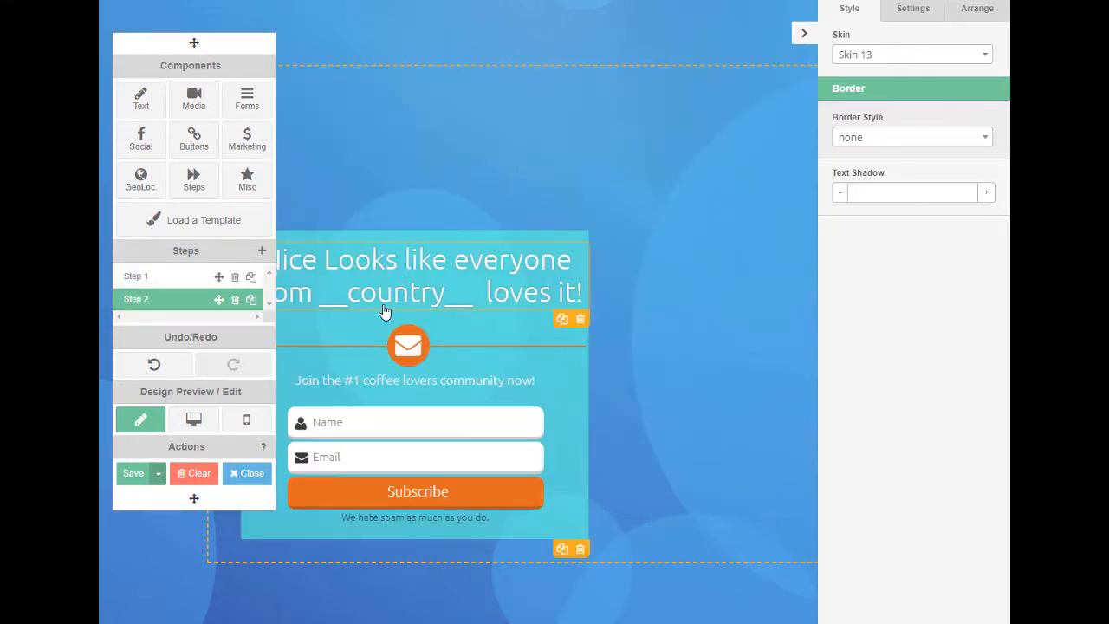
{"action": "left_click_drag", "start_coordinate": [365, 315], "coordinate": [500, 261]}
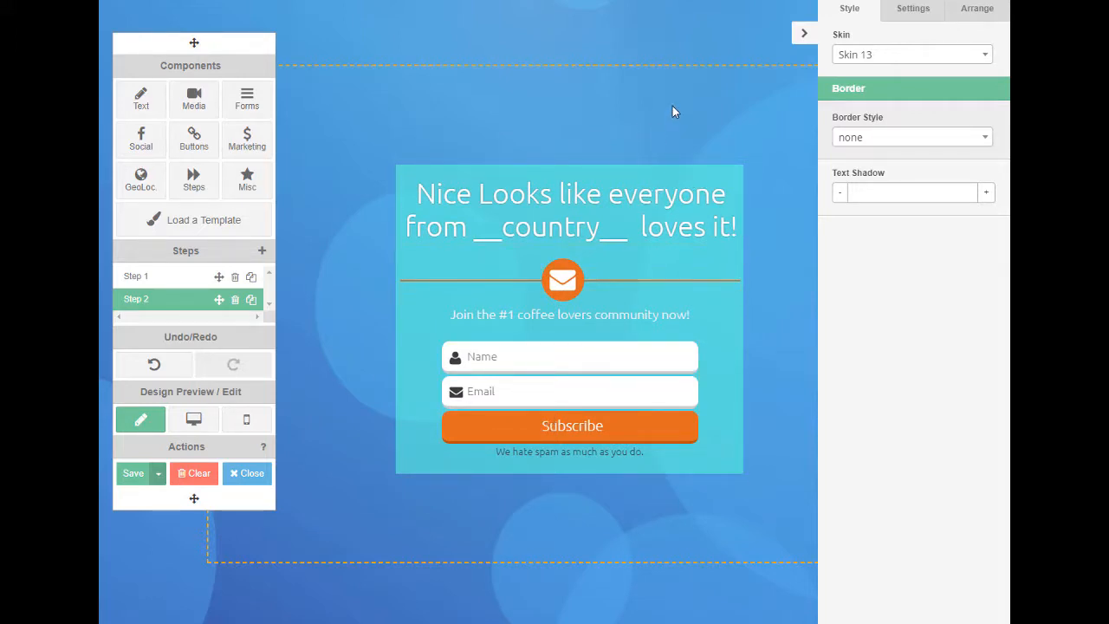
{"action": "double_click", "coordinate": [554, 220]}
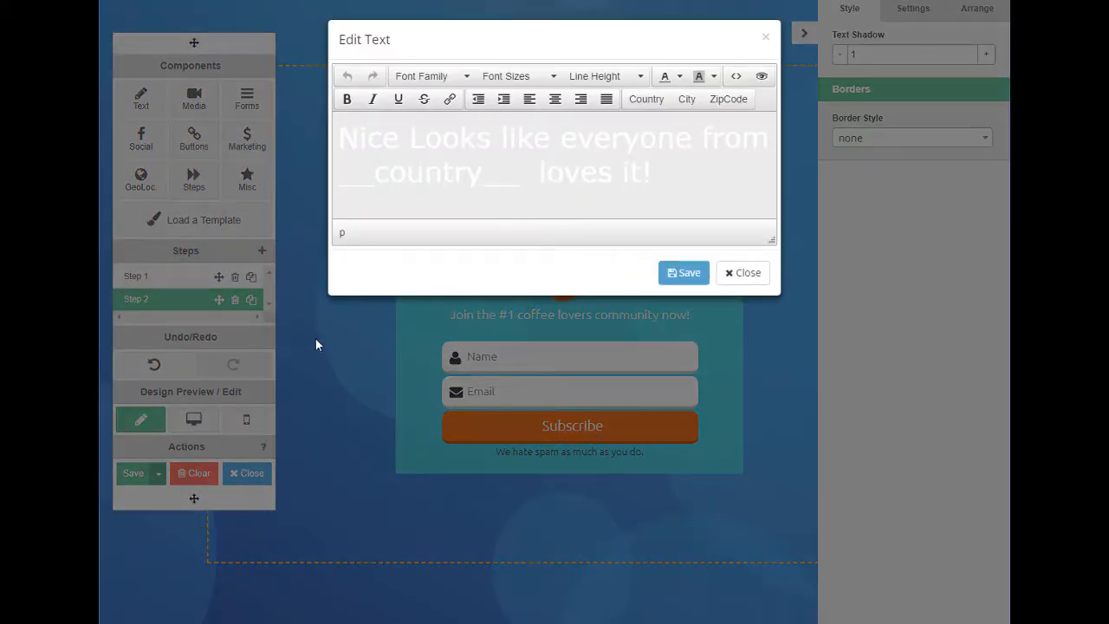
{"action": "left_click", "coordinate": [765, 37]}
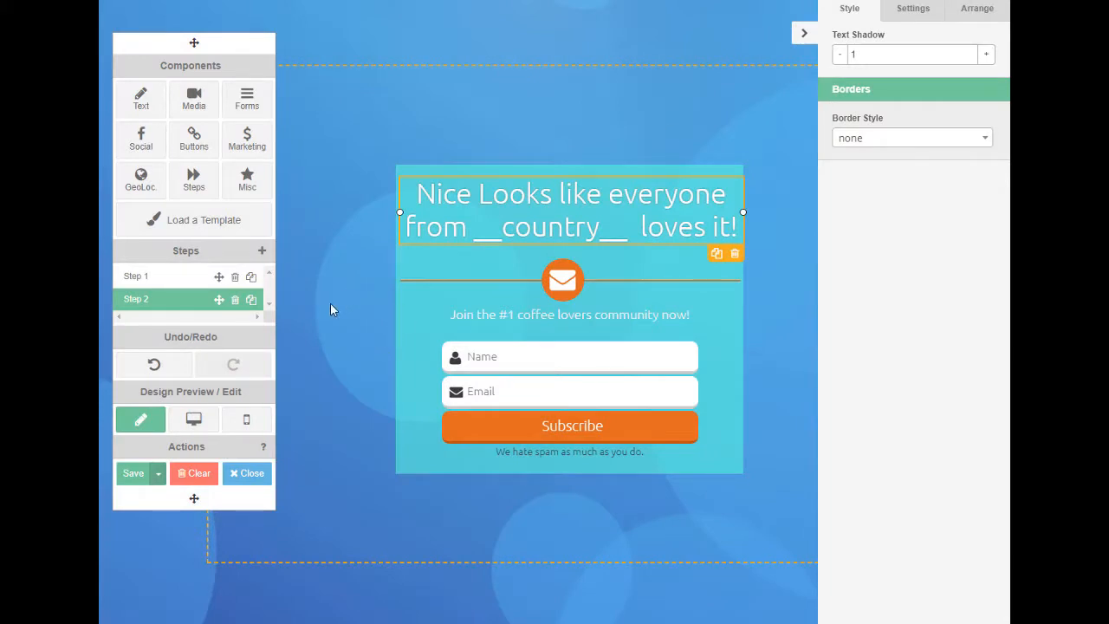
- Try a #2317ff background color on the subscribe form box
{"action": "left_click", "coordinate": [415, 321]}
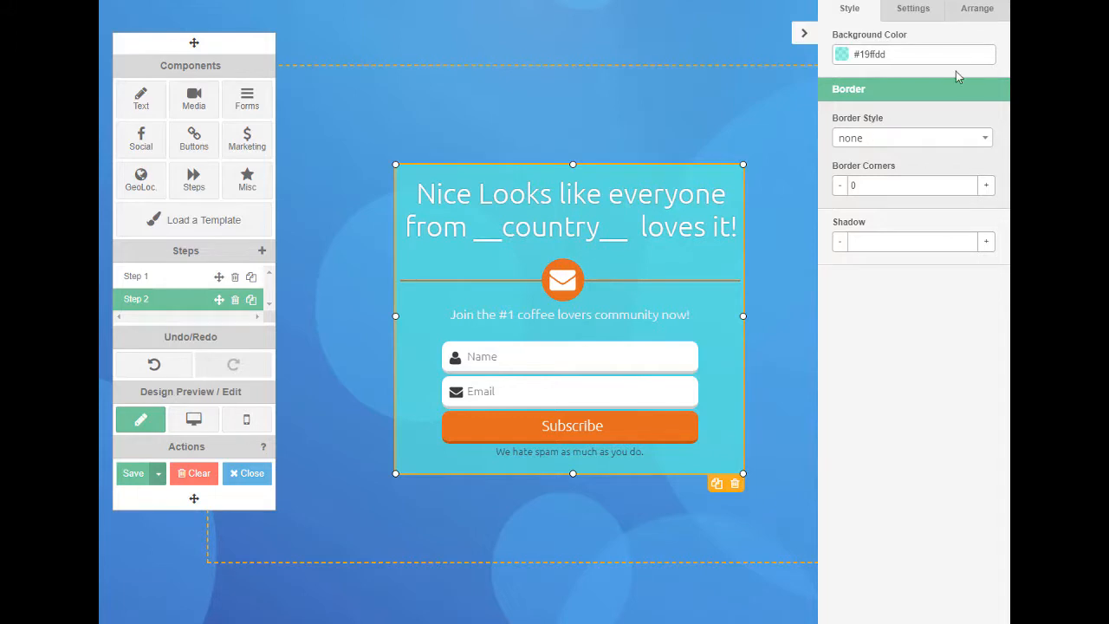
{"action": "left_click", "coordinate": [925, 54]}
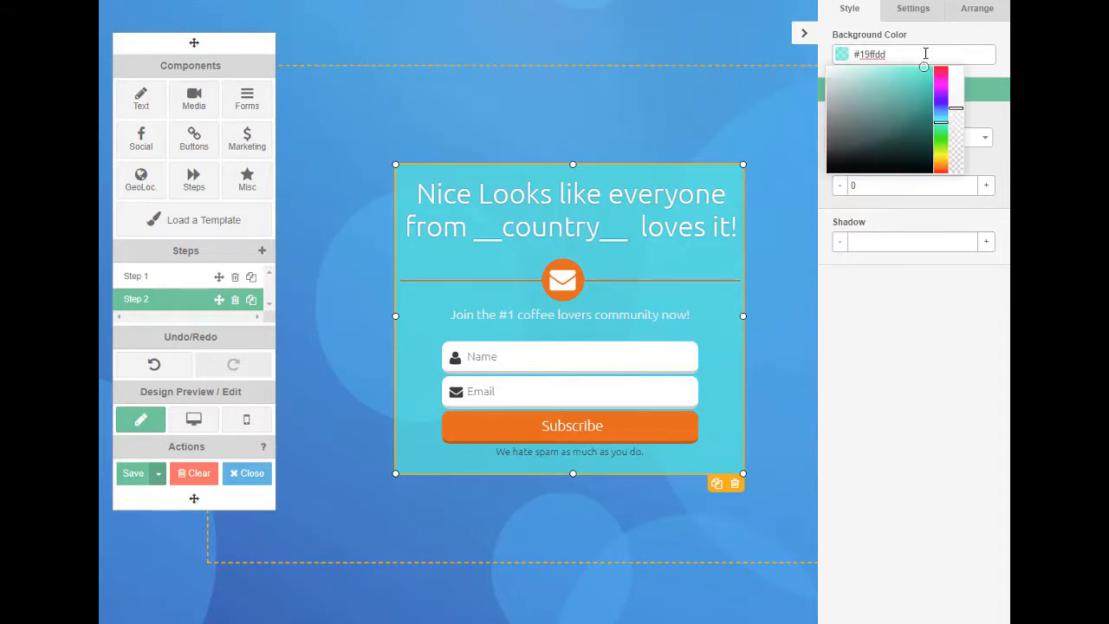
{"action": "left_click_drag", "start_coordinate": [940, 122], "coordinate": [941, 100]}
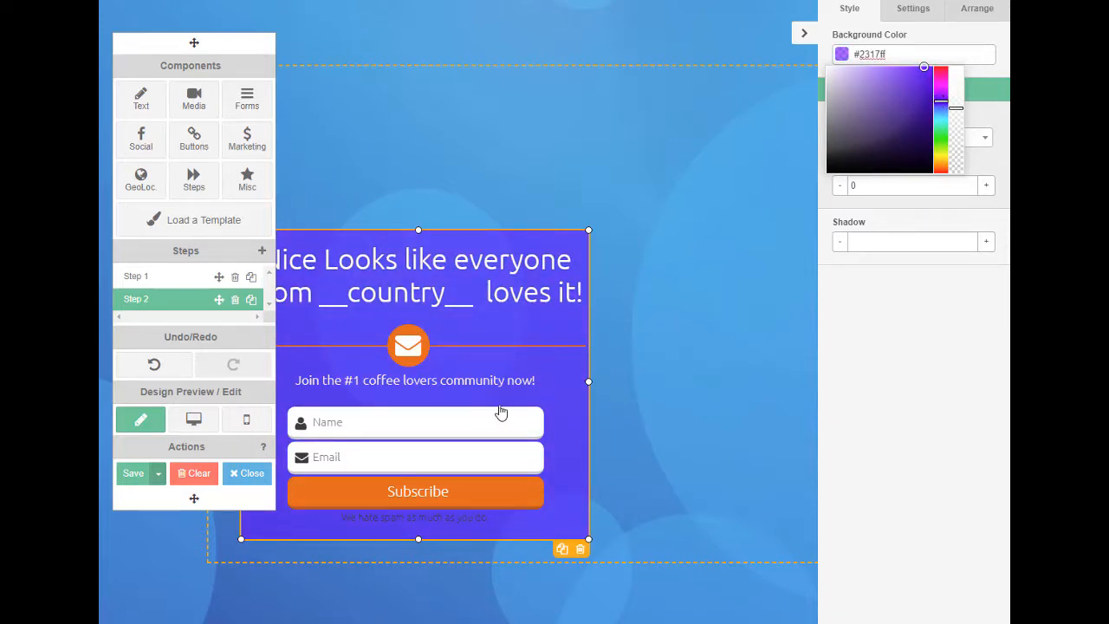
- Reposition the subscribe form box near the middle of the page and set its background color to #6cdbf7
{"action": "left_click_drag", "start_coordinate": [500, 322], "coordinate": [630, 246]}
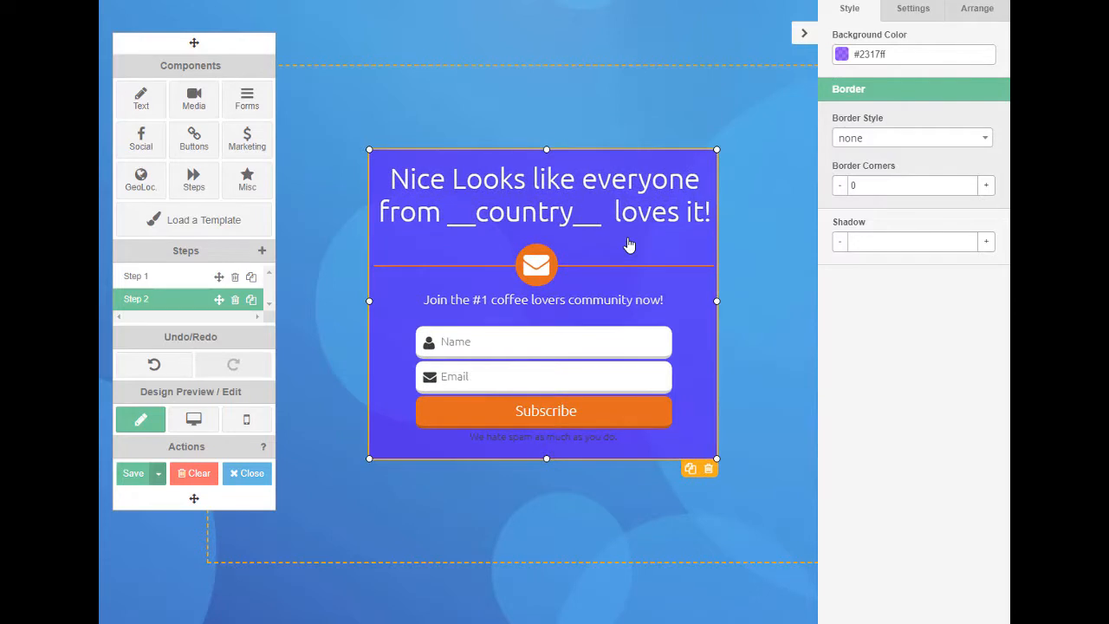
{"action": "left_click", "coordinate": [538, 267]}
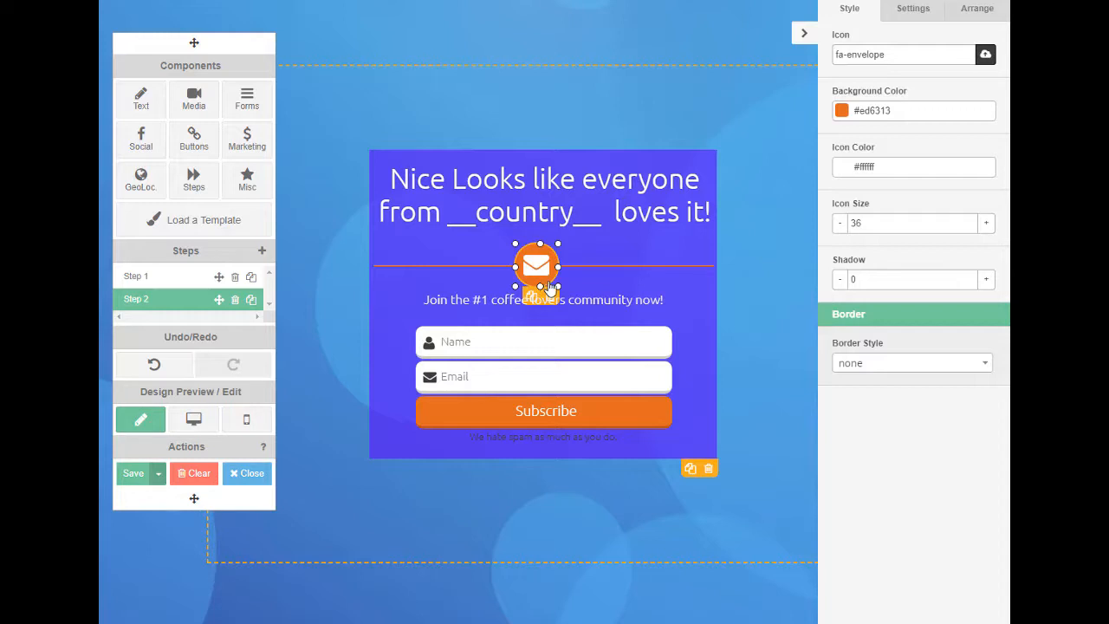
{"action": "left_click", "coordinate": [649, 251]}
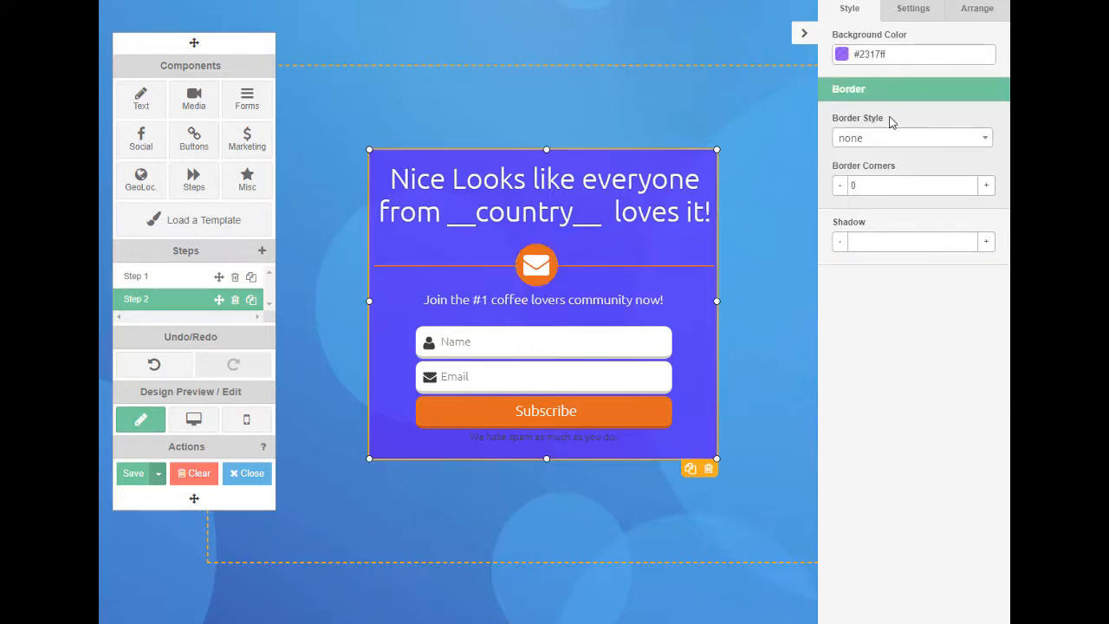
{"action": "left_click", "coordinate": [916, 56]}
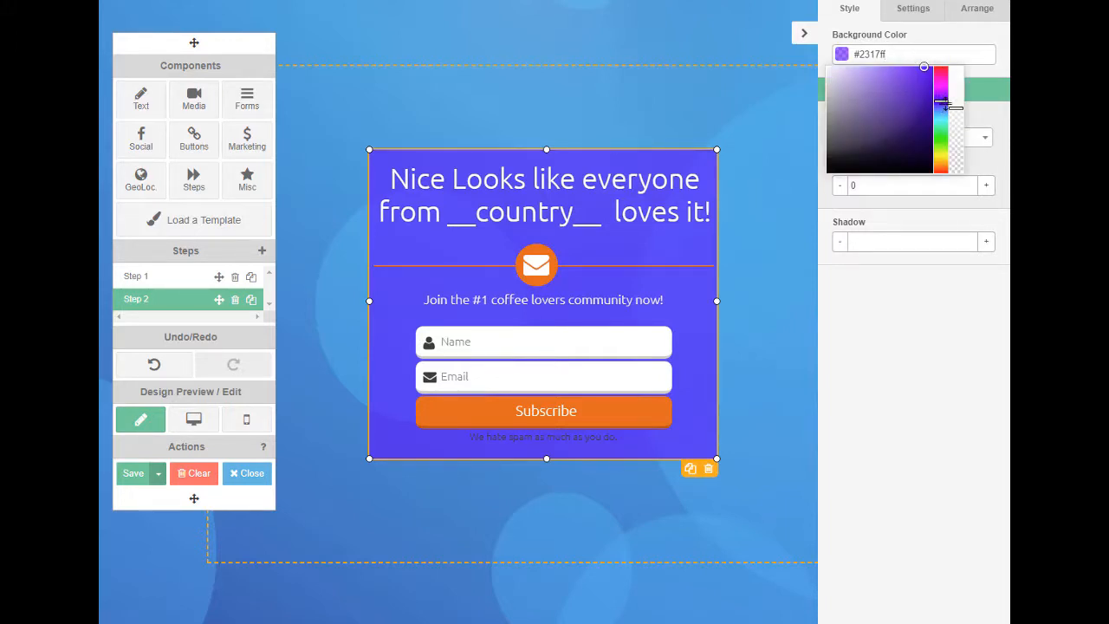
{"action": "left_click_drag", "start_coordinate": [941, 102], "coordinate": [941, 116]}
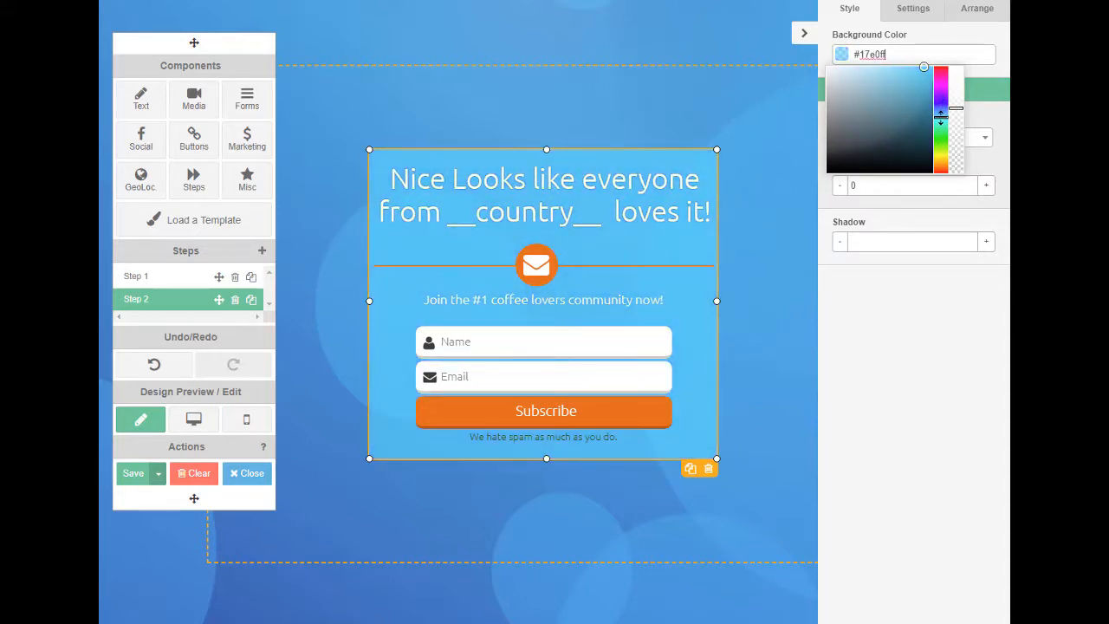
{"action": "left_click_drag", "start_coordinate": [940, 116], "coordinate": [937, 115]}
{"action": "left_click_drag", "start_coordinate": [923, 67], "coordinate": [836, 82]}
{"action": "left_click_drag", "start_coordinate": [852, 77], "coordinate": [885, 69]}
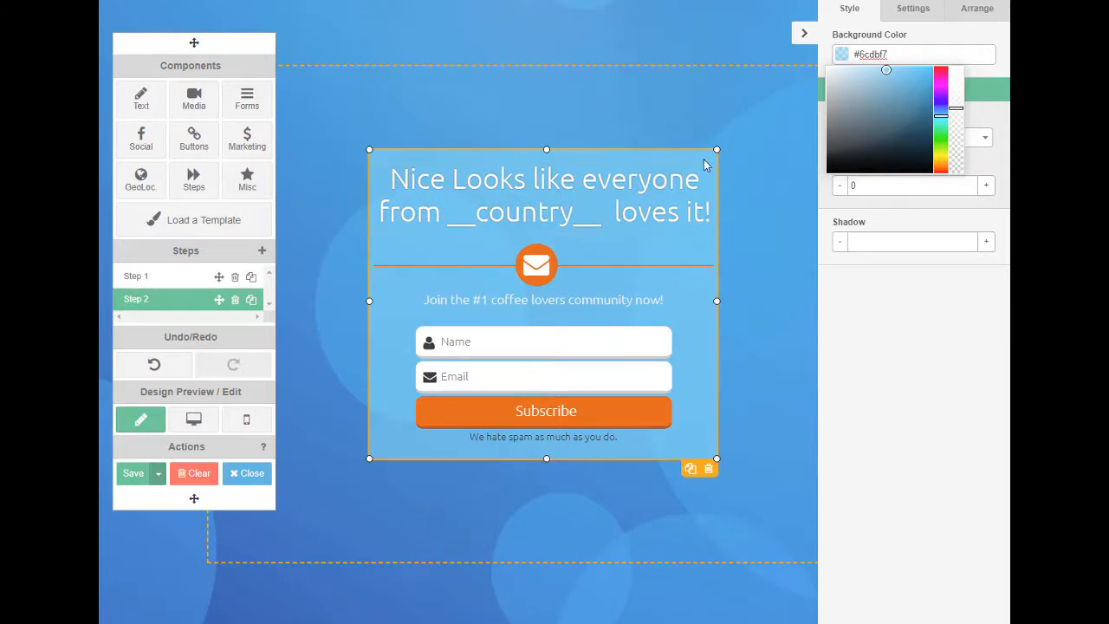
- Move the envelope icon beside the form fields and change its background color to blue-violet
{"action": "left_click_drag", "start_coordinate": [539, 284], "coordinate": [700, 366]}
{"action": "left_click", "coordinate": [894, 111]}
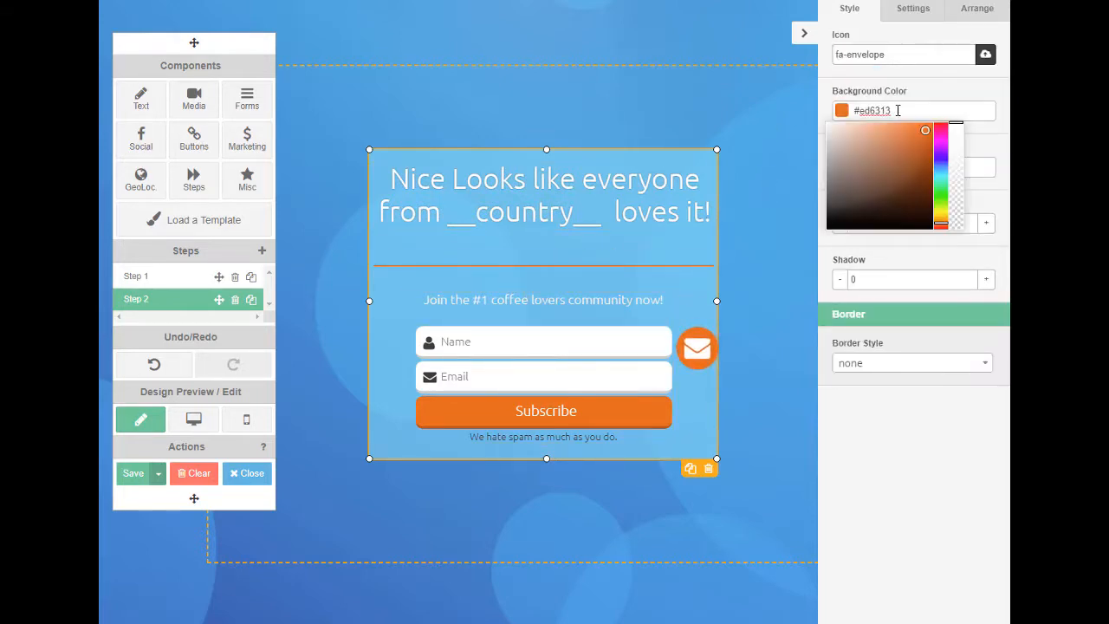
{"action": "left_click_drag", "start_coordinate": [941, 222], "coordinate": [941, 161]}
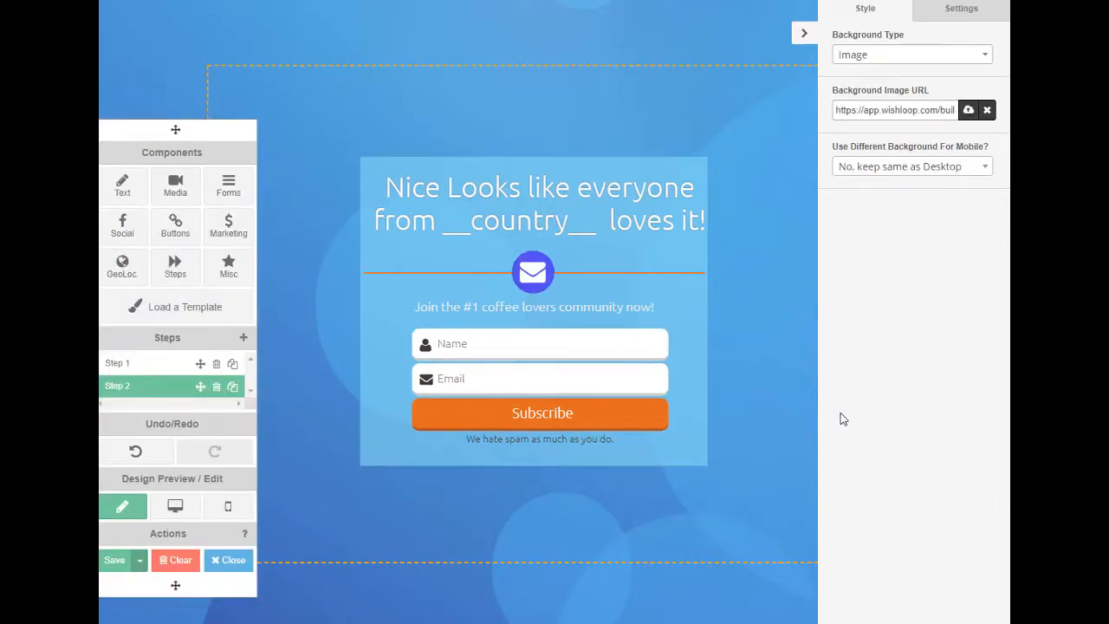
- Set the color of the divider line behind the envelope icon to #132ced
{"action": "left_click", "coordinate": [624, 279]}
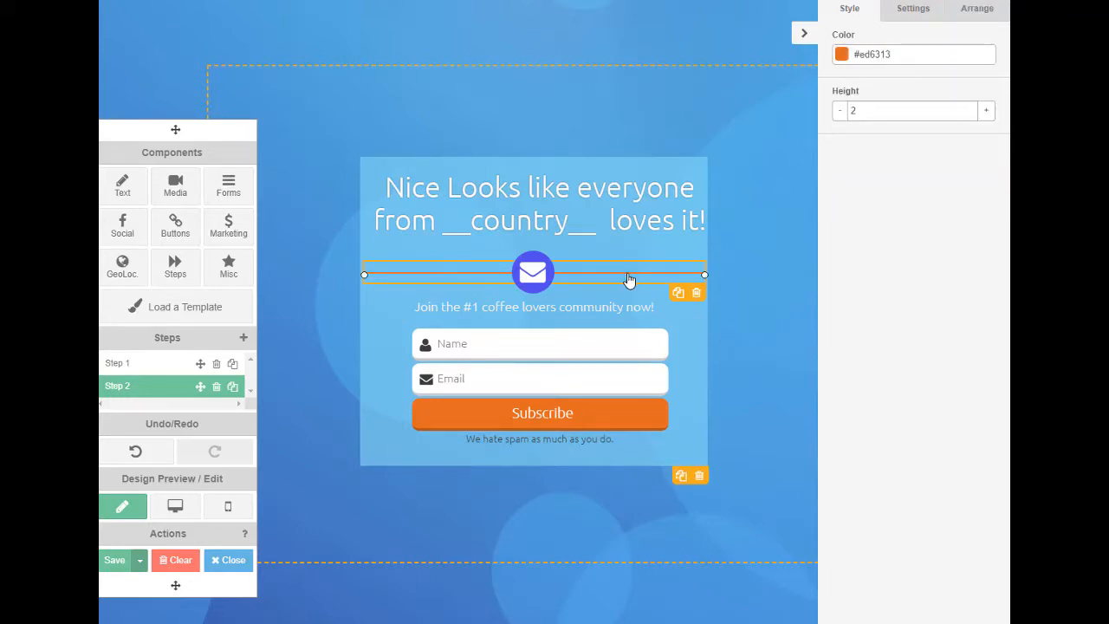
{"action": "left_click", "coordinate": [936, 49]}
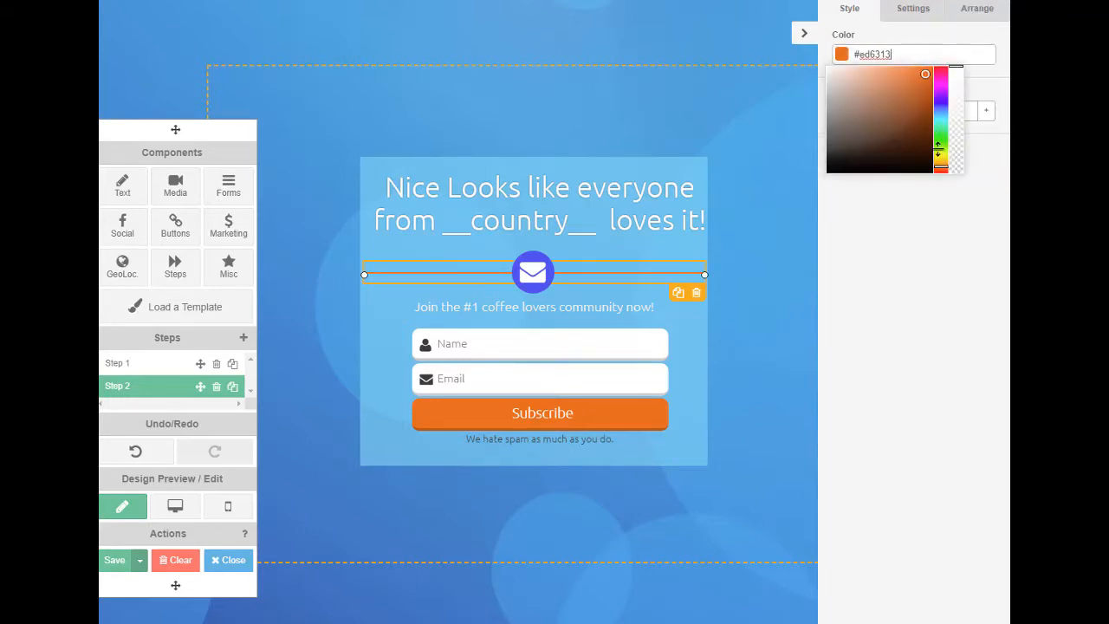
{"action": "left_click_drag", "start_coordinate": [942, 173], "coordinate": [946, 102]}
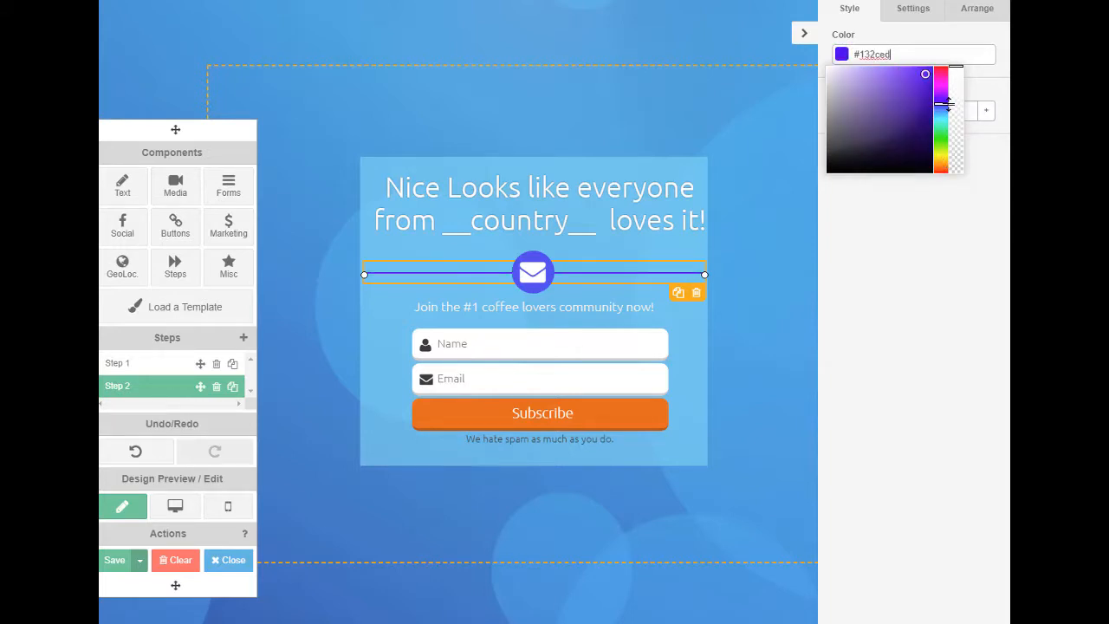
{"action": "left_click", "coordinate": [769, 231]}
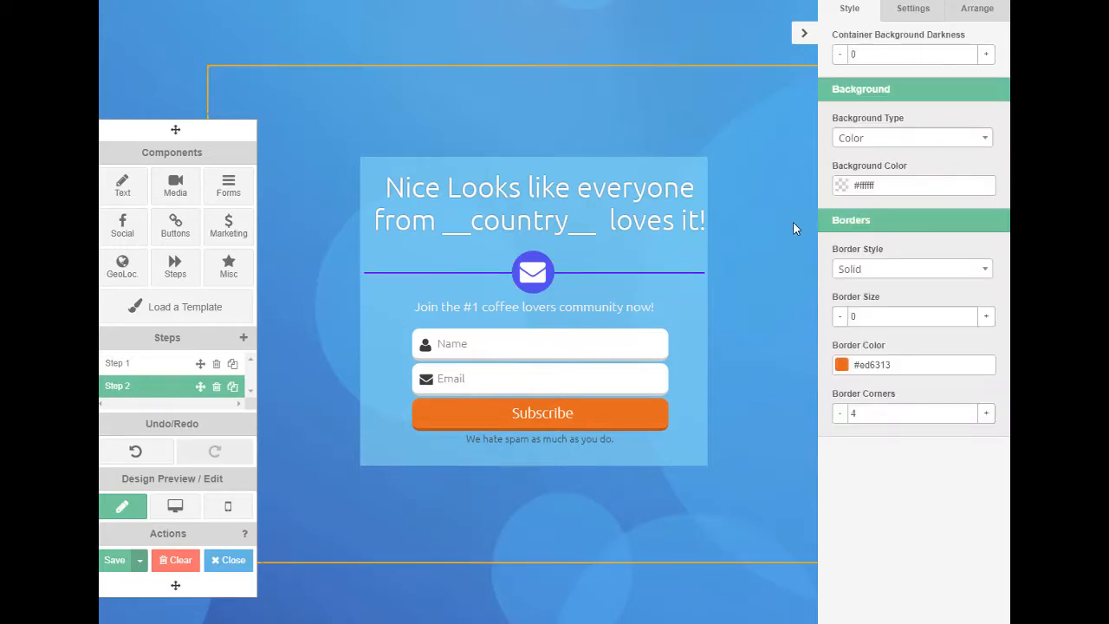
- Replace the form's heading text with "Sign Up For Your FREE Mindfulness Course"
{"action": "double_click", "coordinate": [532, 215]}
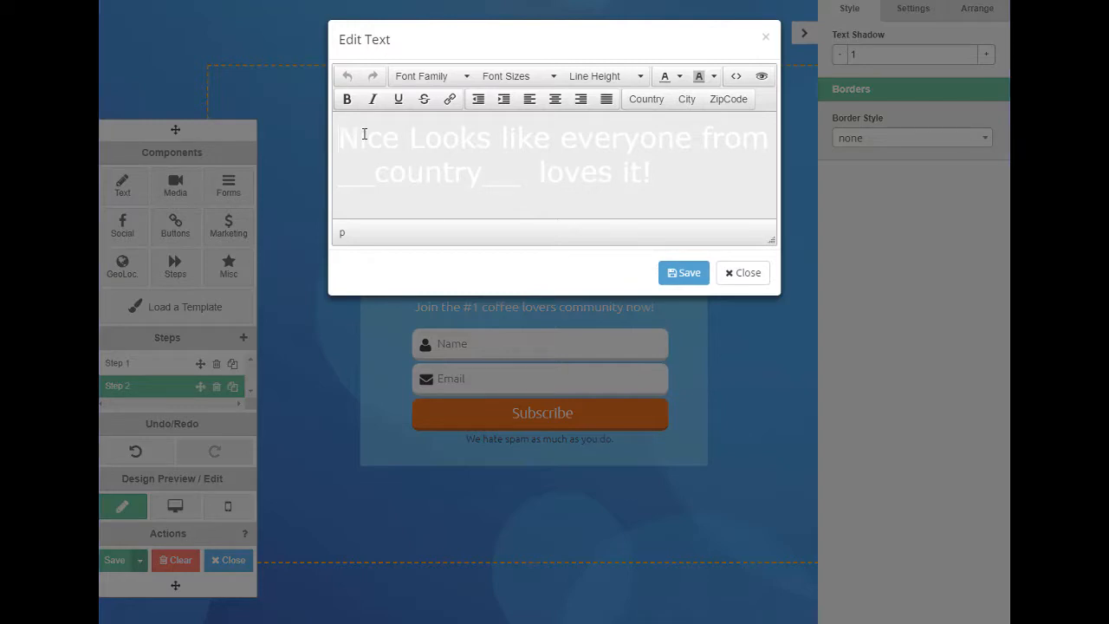
{"action": "left_click_drag", "start_coordinate": [343, 137], "coordinate": [686, 197]}
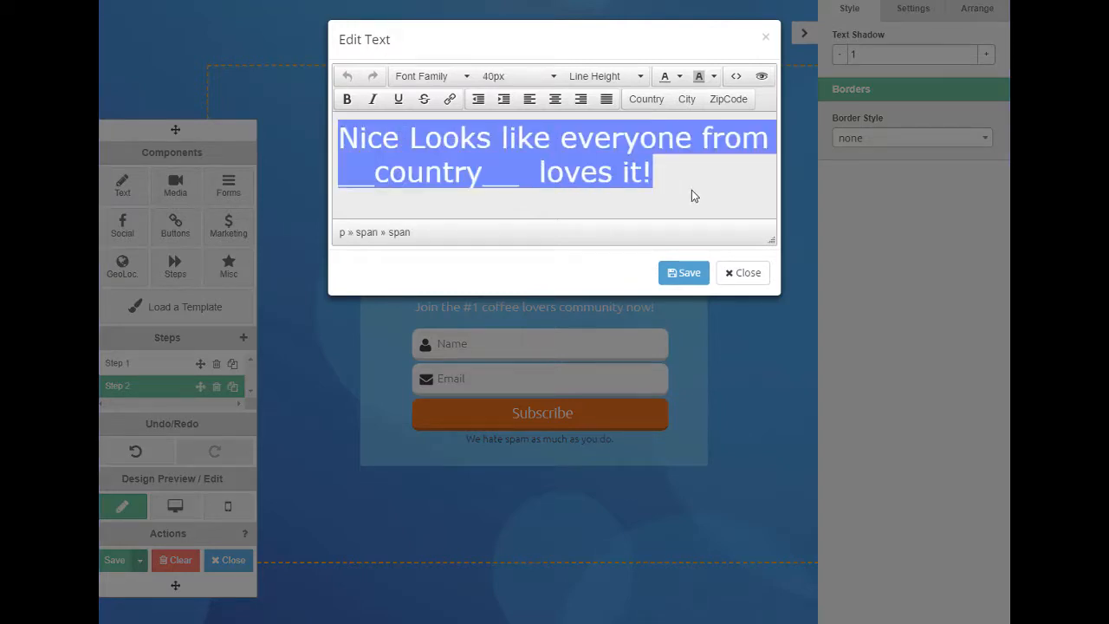
{"action": "type", "text": "Si"}
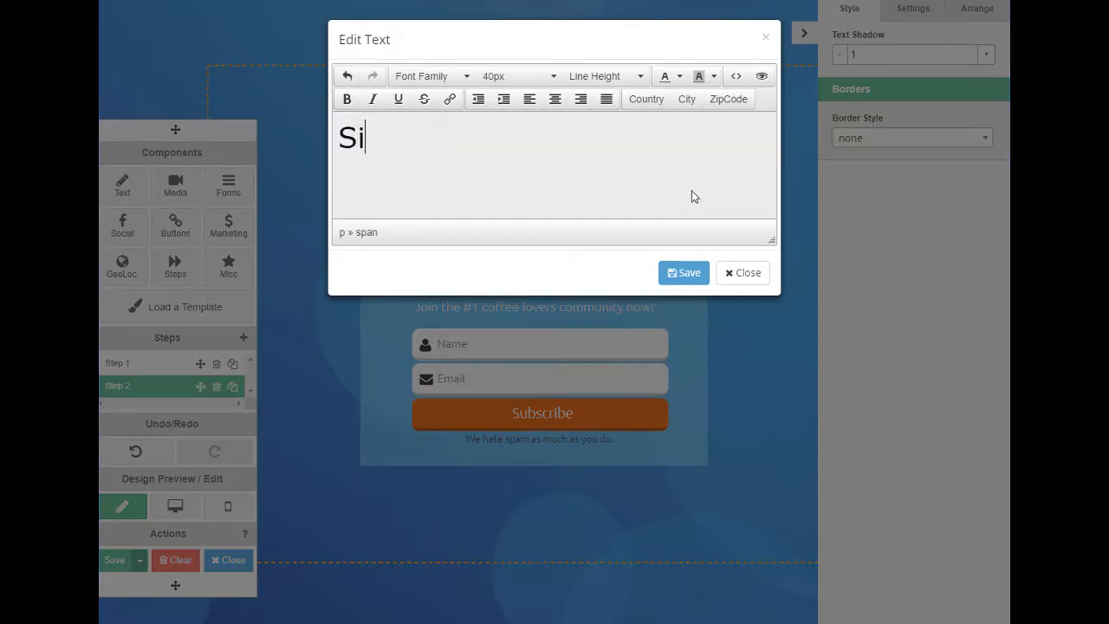
{"action": "type", "text": "gn Up For Your FREE Mind"}
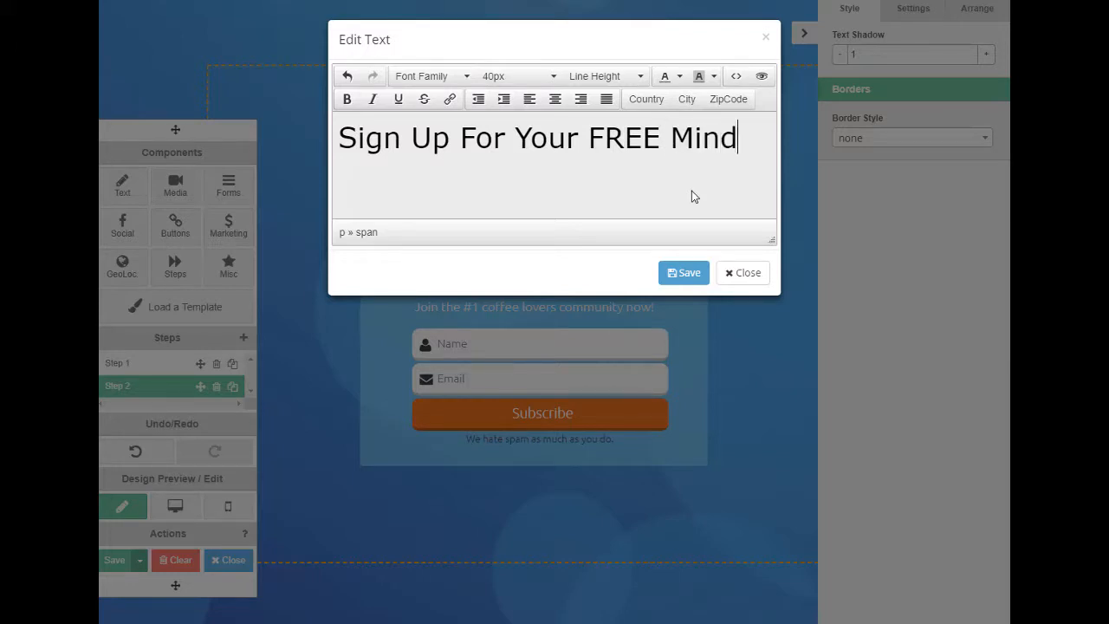
{"action": "type", "text": "fulness Course"}
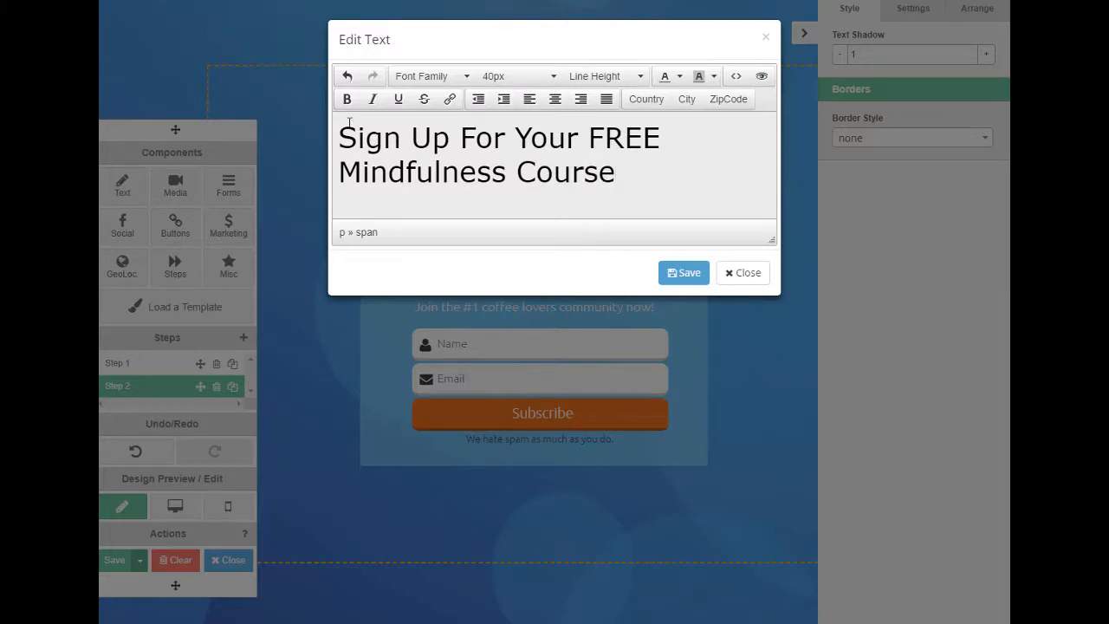
- Color the whole form heading blue-violet and save the text
{"action": "left_click_drag", "start_coordinate": [340, 135], "coordinate": [642, 184]}
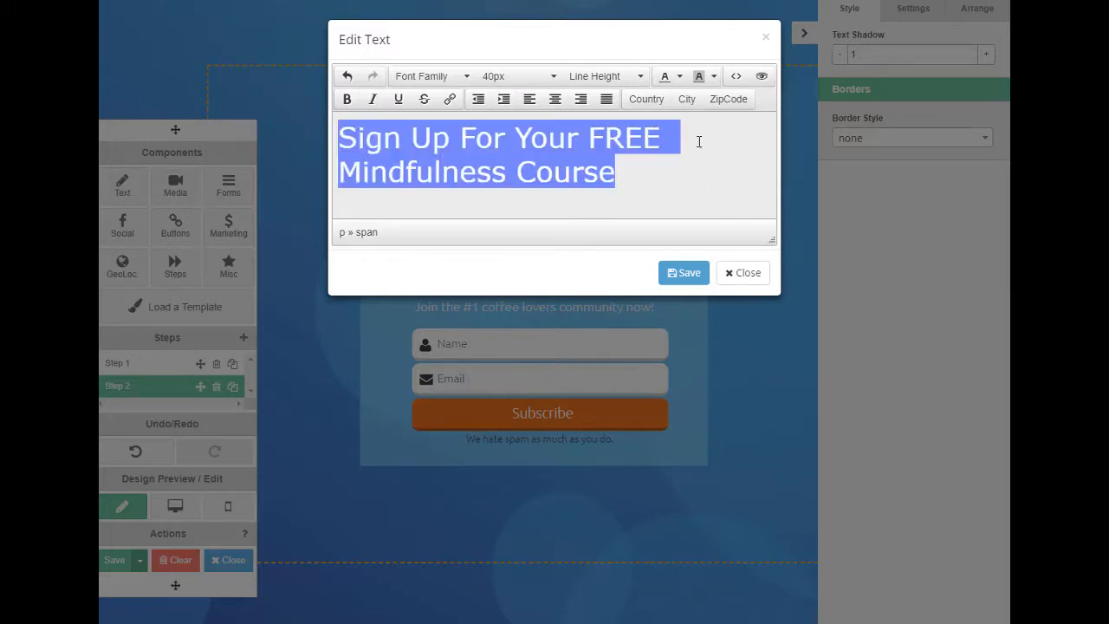
{"action": "left_click", "coordinate": [680, 79]}
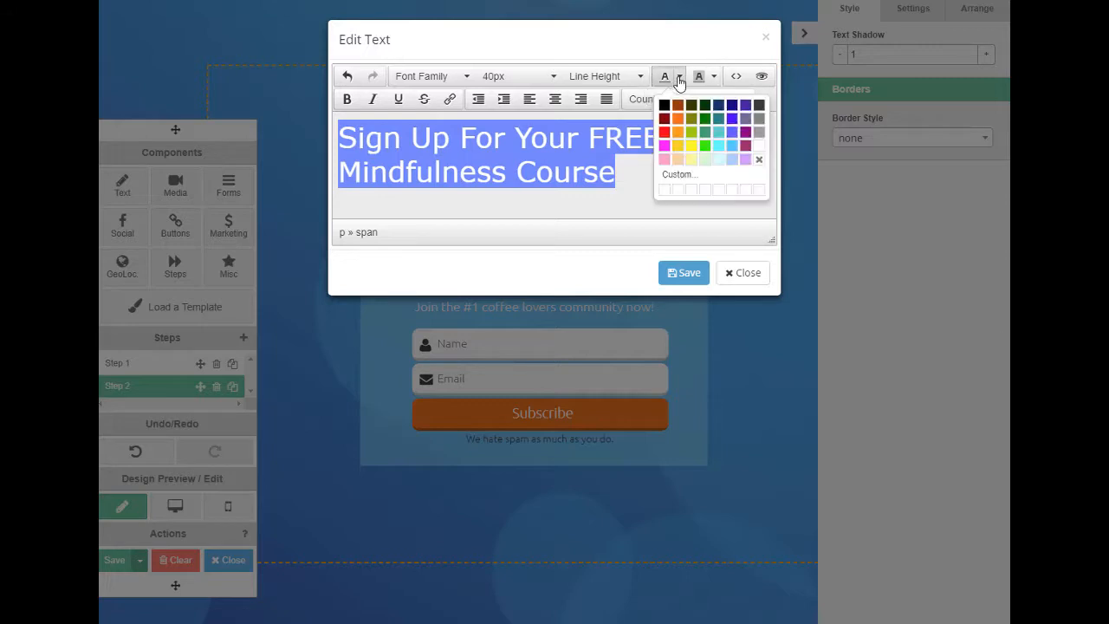
{"action": "left_click", "coordinate": [731, 119]}
{"action": "left_click", "coordinate": [688, 277]}
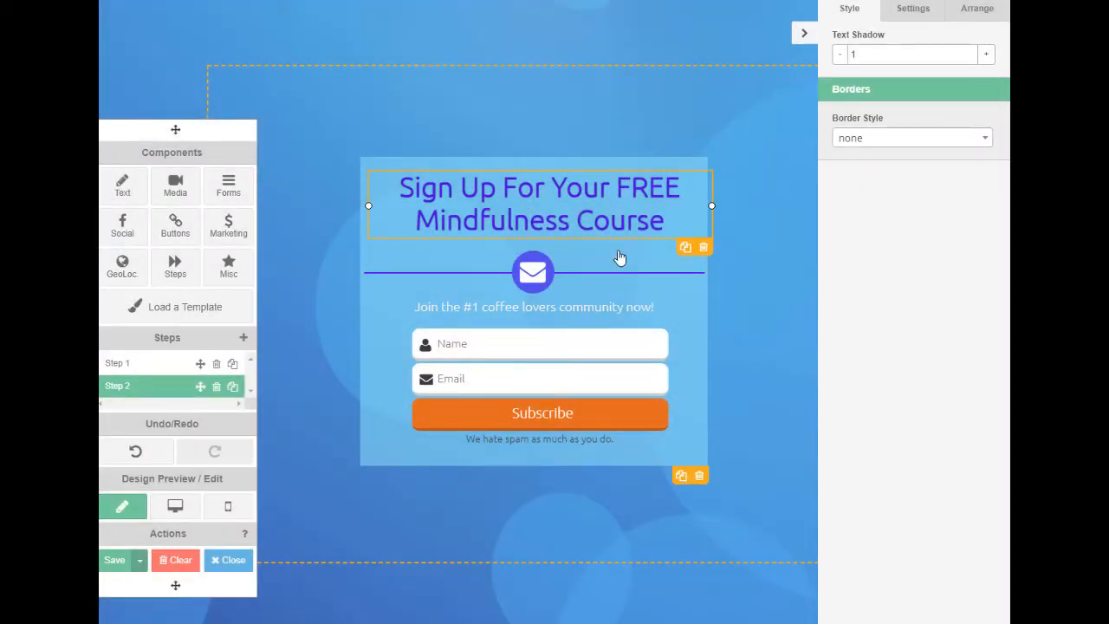
- Replace the line below the envelope icon with "Join up now for immediate access"
{"action": "left_click", "coordinate": [617, 282]}
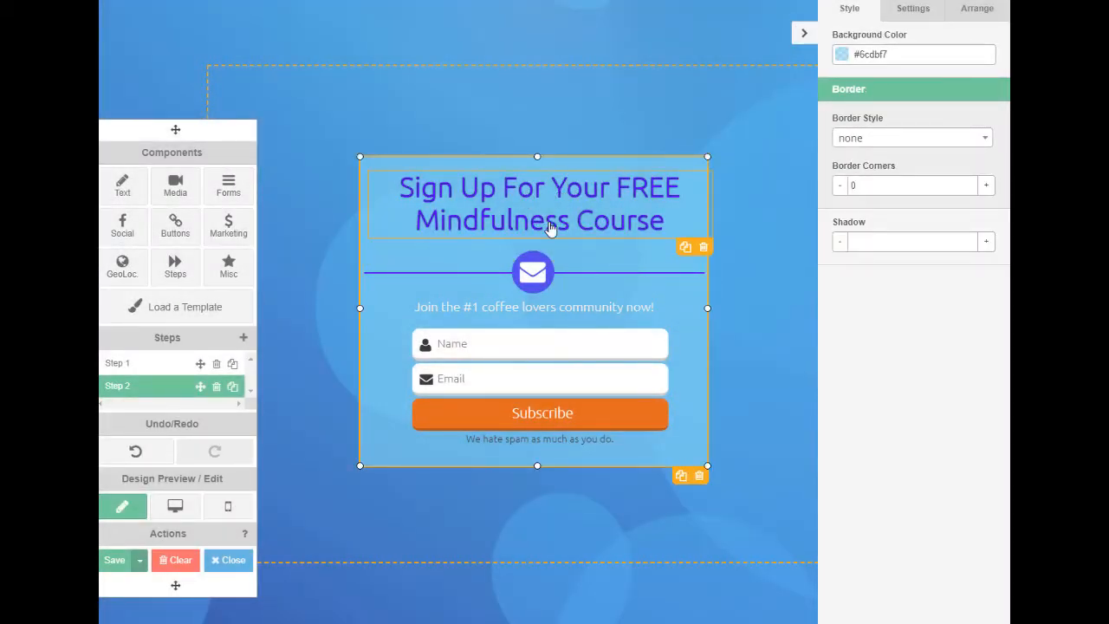
{"action": "double_click", "coordinate": [519, 313]}
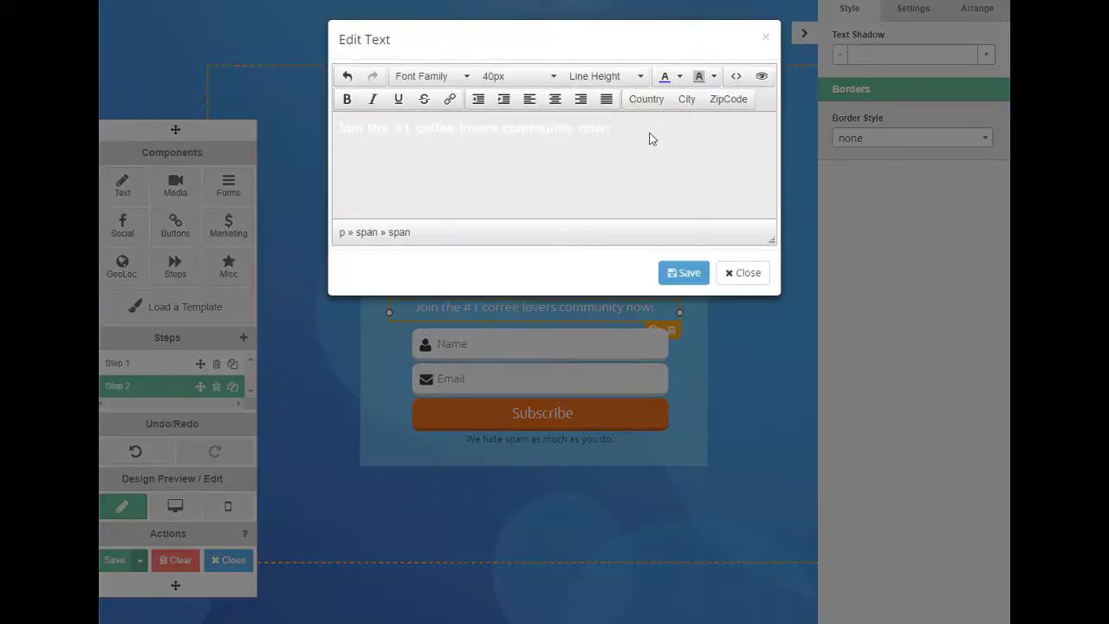
{"action": "left_click_drag", "start_coordinate": [642, 128], "coordinate": [310, 122]}
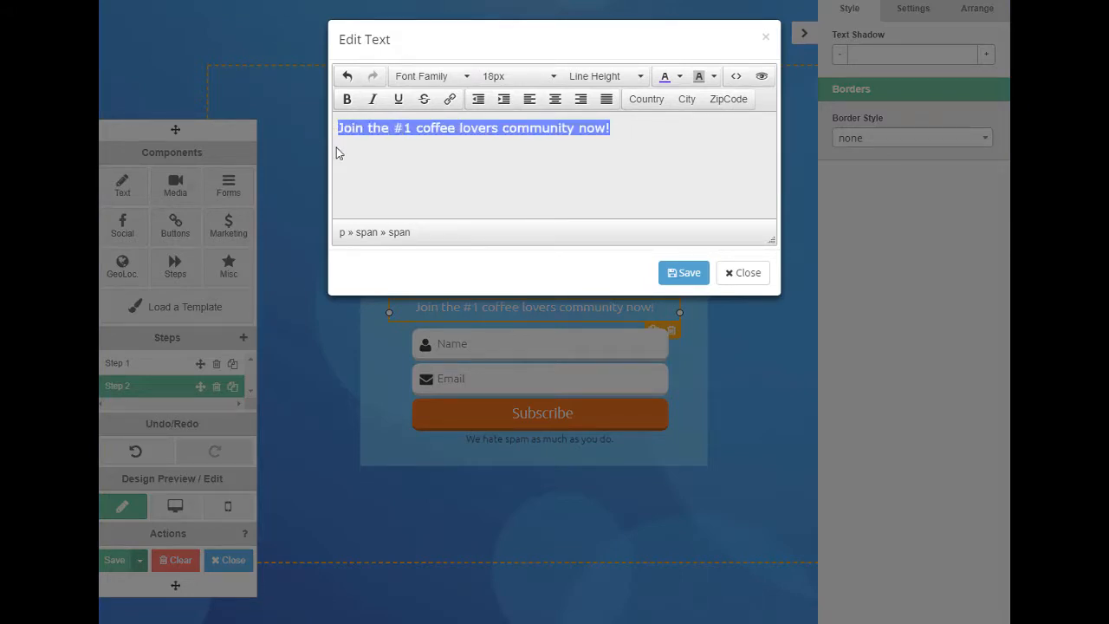
{"action": "key", "text": "BackSpace"}
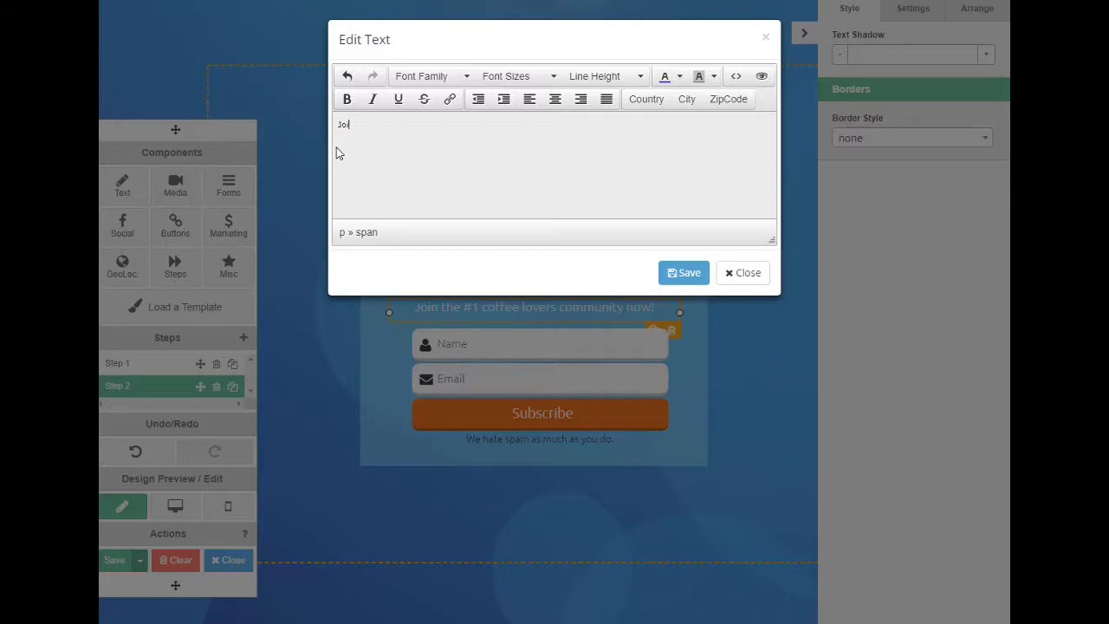
{"action": "type", "text": "Join up now for immediate access"}
- Color the whole "Join up now for immediate access" line blue-violet and save the text
{"action": "left_click_drag", "start_coordinate": [480, 122], "coordinate": [320, 123]}
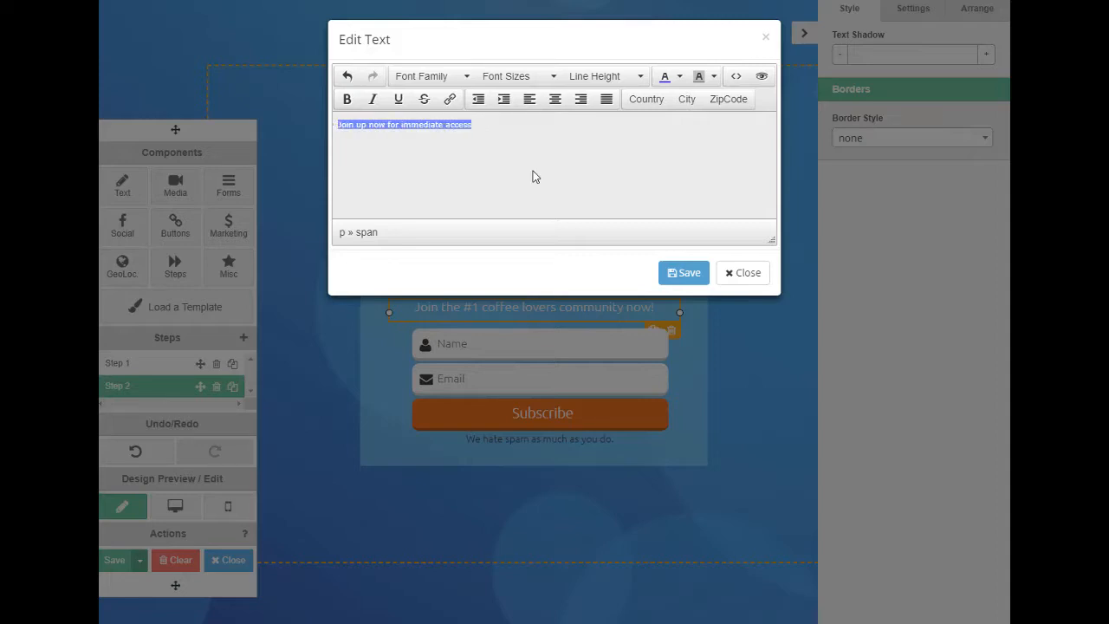
{"action": "left_click", "coordinate": [680, 78]}
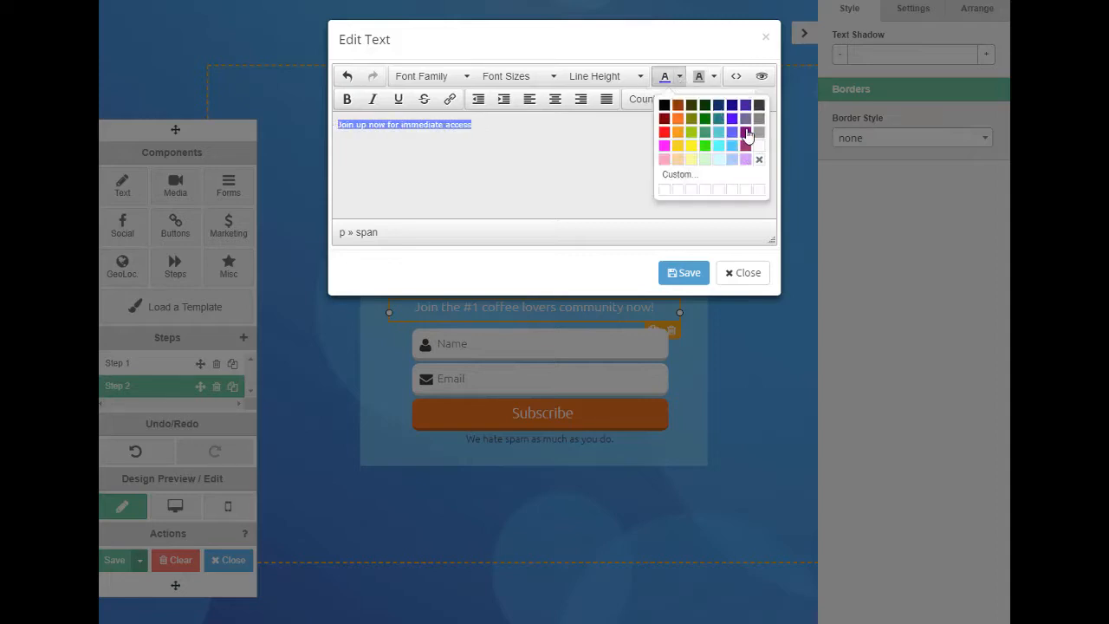
{"action": "left_click", "coordinate": [731, 121]}
{"action": "left_click", "coordinate": [691, 277]}
{"action": "left_click", "coordinate": [786, 344]}
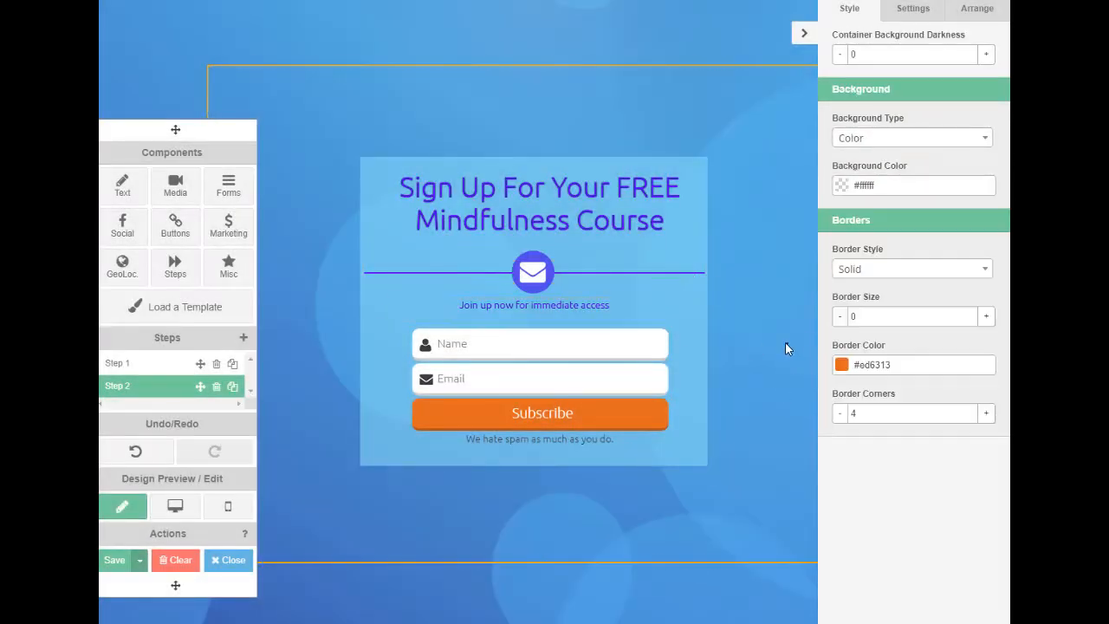
- Set the form's submit button background color to blue-violet, #1321ed
{"action": "left_click", "coordinate": [557, 416]}
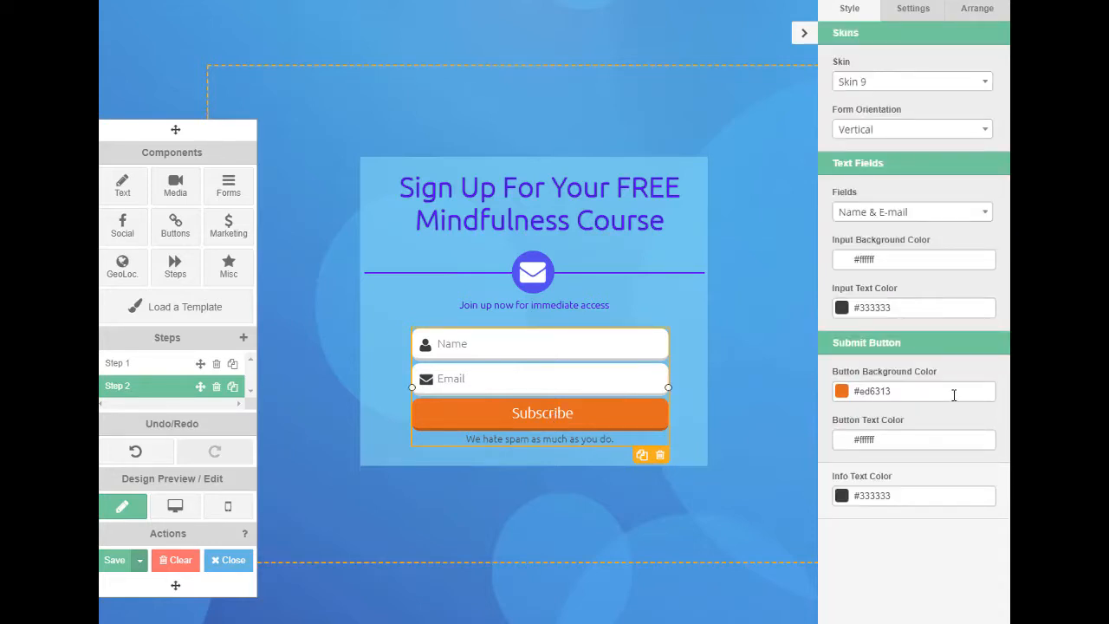
{"action": "left_click", "coordinate": [954, 391]}
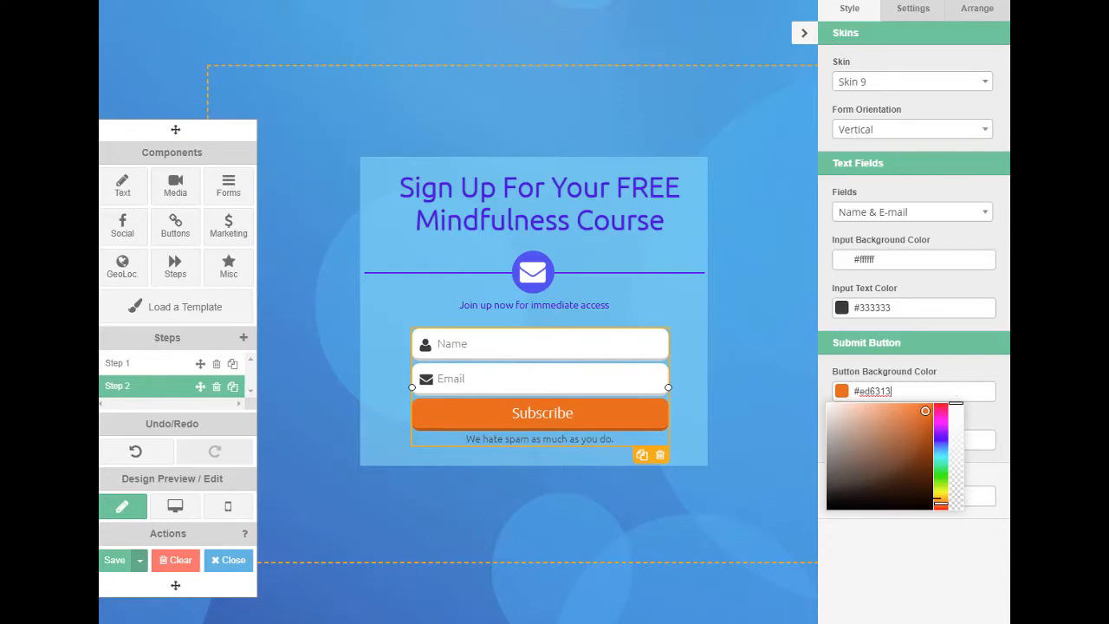
{"action": "left_click_drag", "start_coordinate": [941, 505], "coordinate": [943, 439]}
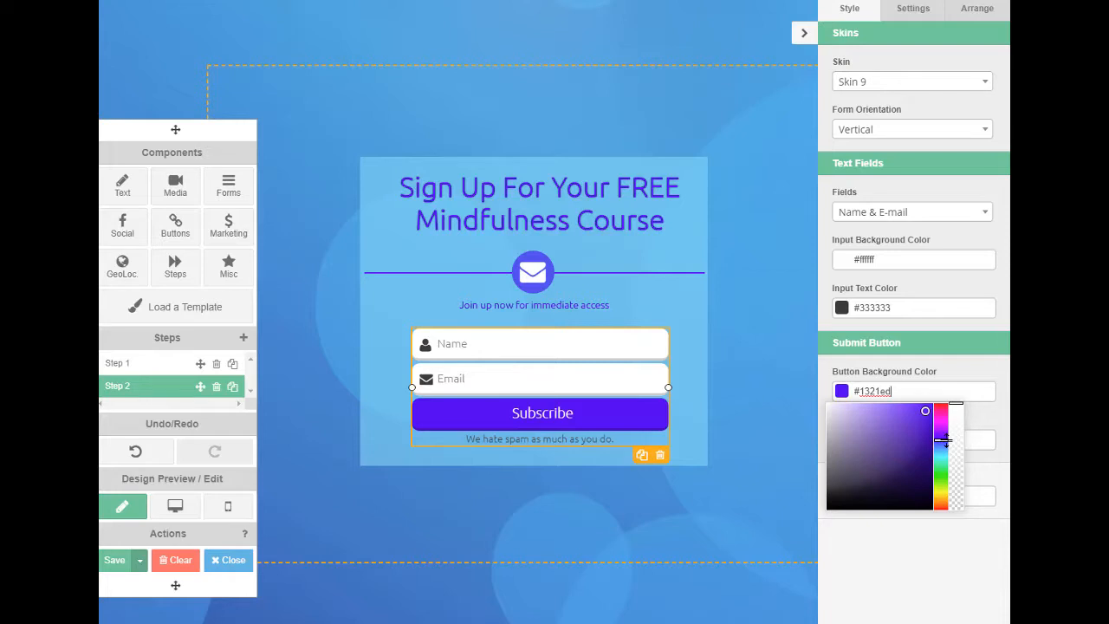
{"action": "left_click", "coordinate": [756, 398]}
- Set the font size of the "Join up now for immediate access" line to 20px and save the text
{"action": "left_click", "coordinate": [548, 308]}
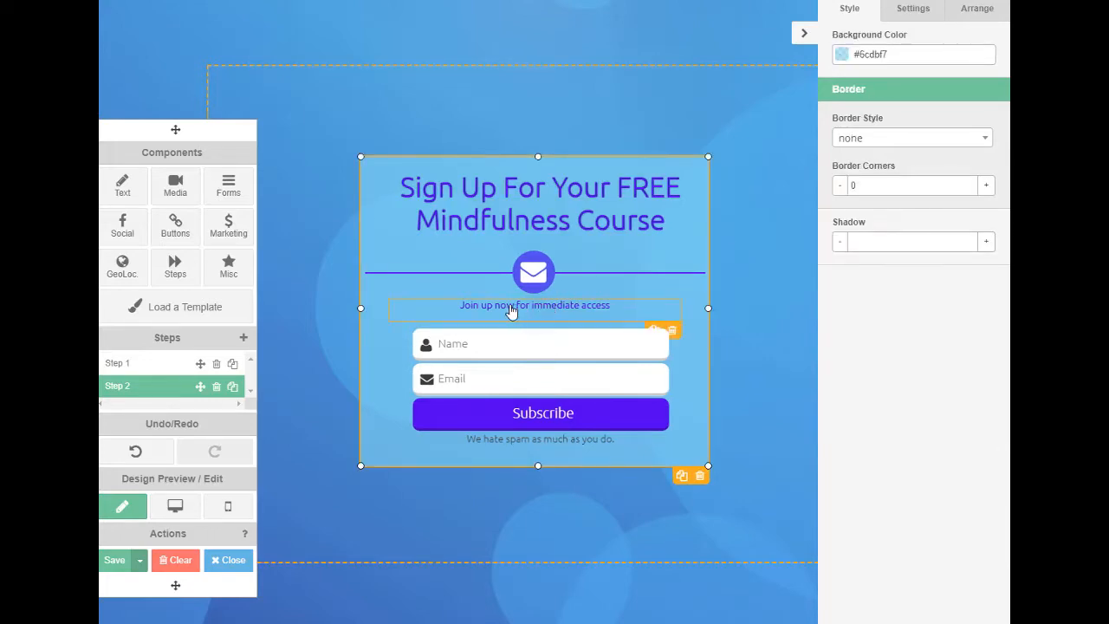
{"action": "double_click", "coordinate": [511, 311]}
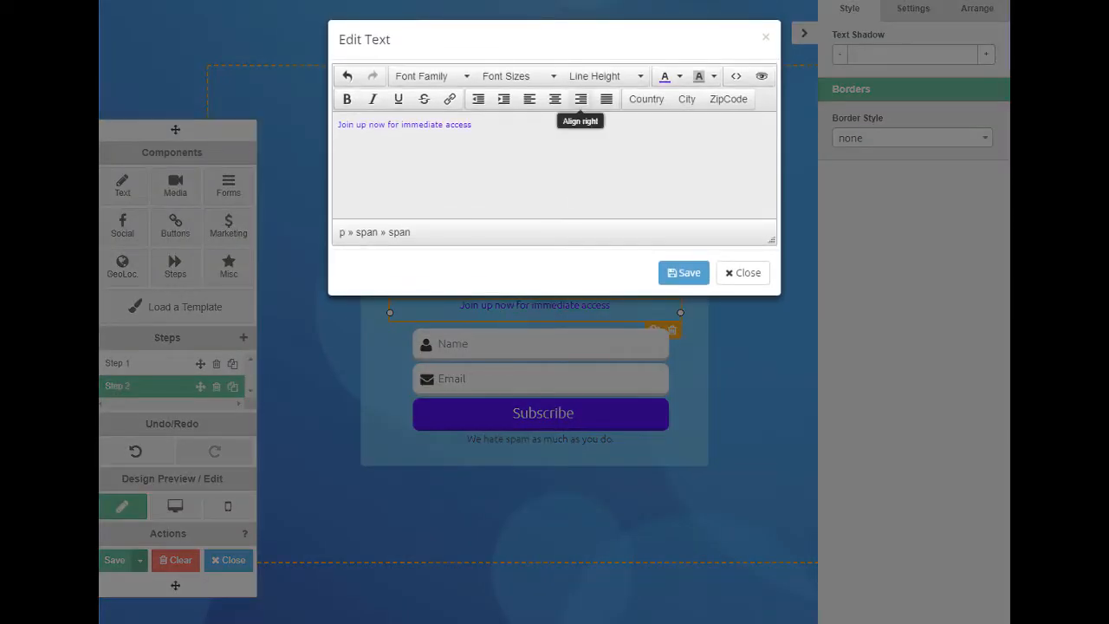
{"action": "left_click_drag", "start_coordinate": [473, 124], "coordinate": [336, 125]}
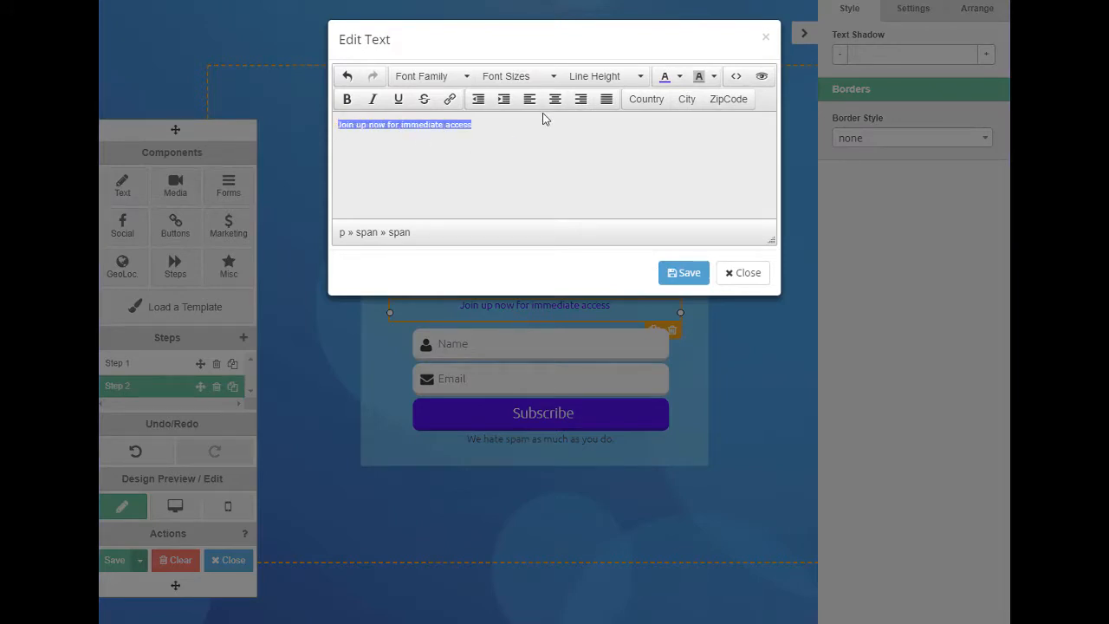
{"action": "left_click", "coordinate": [548, 77]}
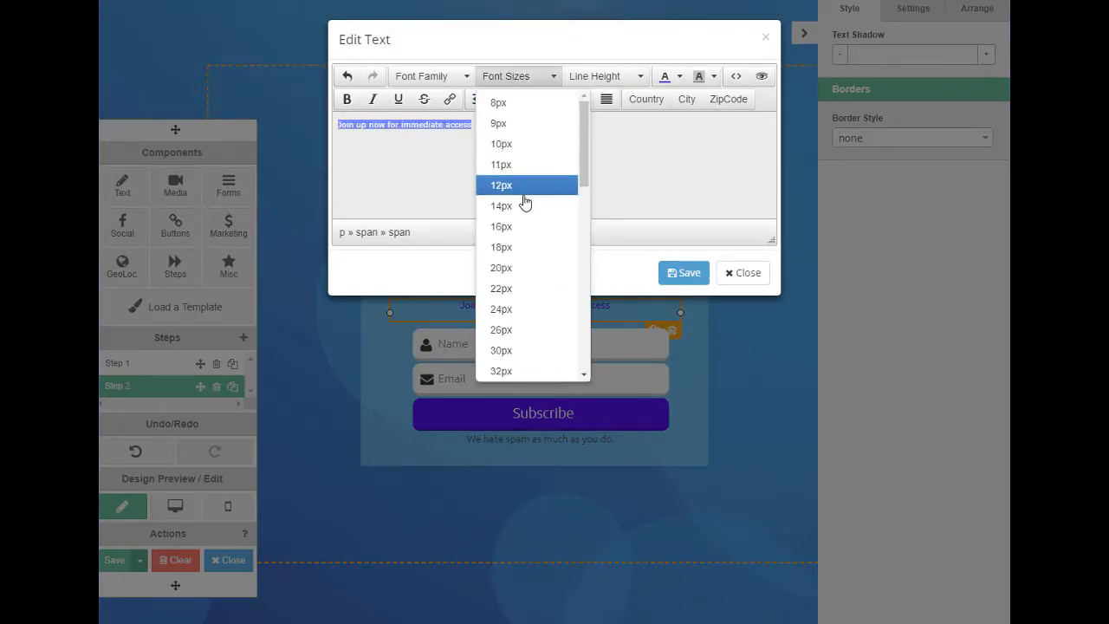
{"action": "left_click", "coordinate": [516, 267]}
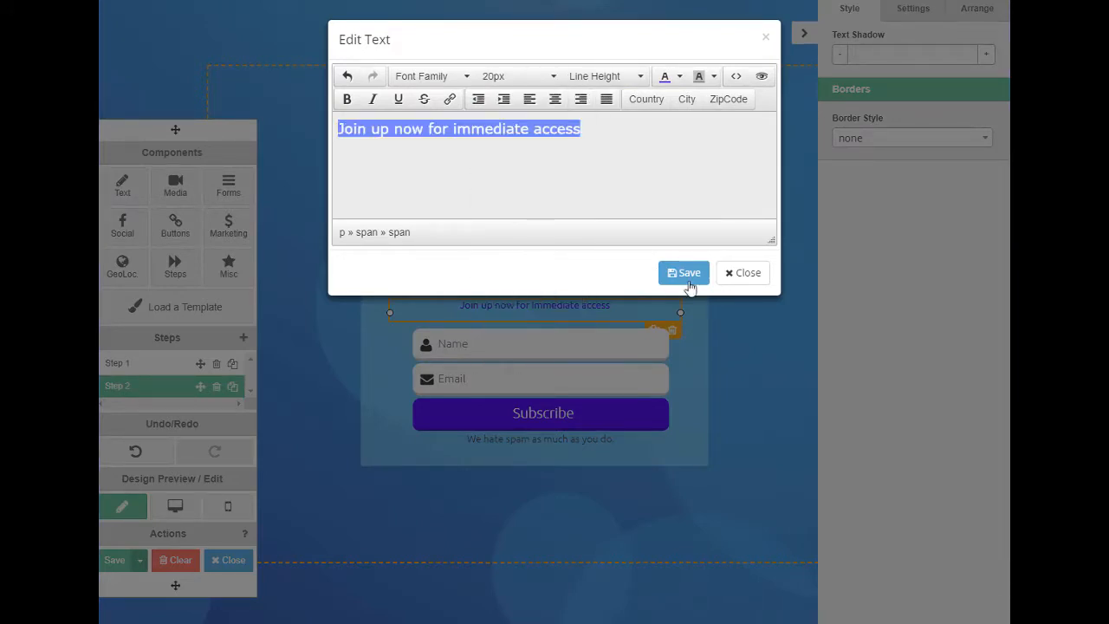
{"action": "left_click", "coordinate": [686, 276]}
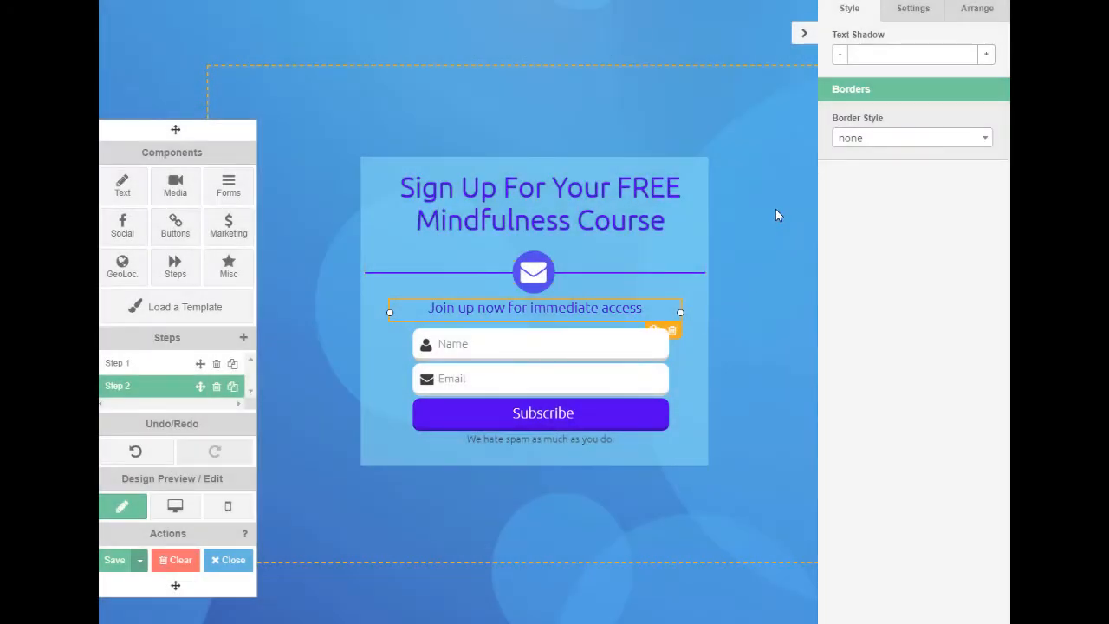
{"action": "left_click", "coordinate": [704, 140]}
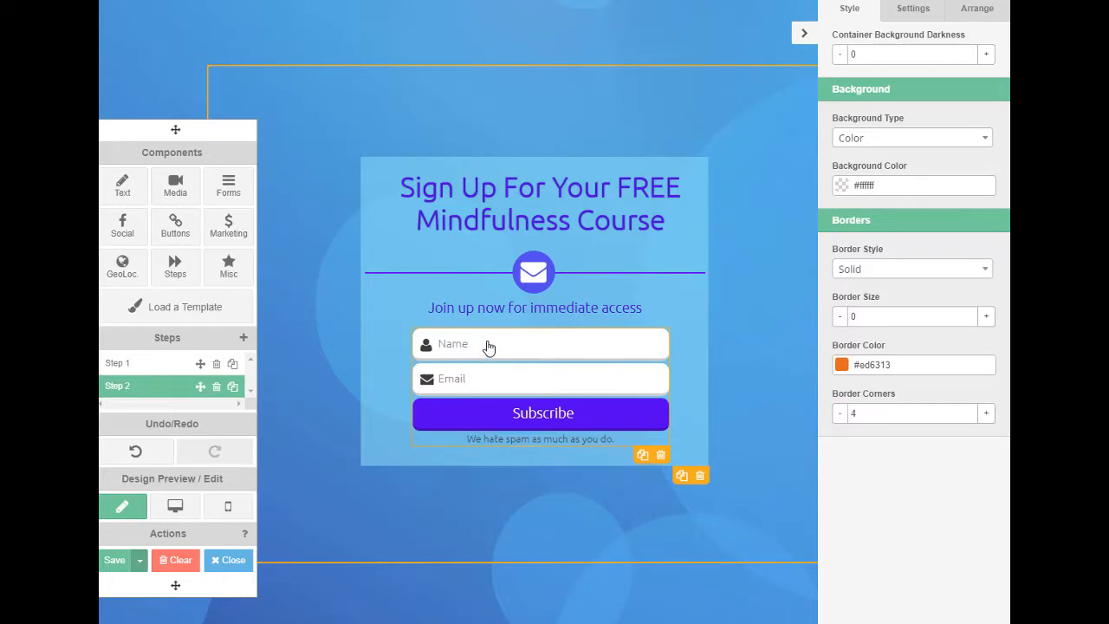
- Examine the opt-in form's sign-up storage, mailing list, after-submit action and thank-you page URL options
{"action": "left_click", "coordinate": [915, 10]}
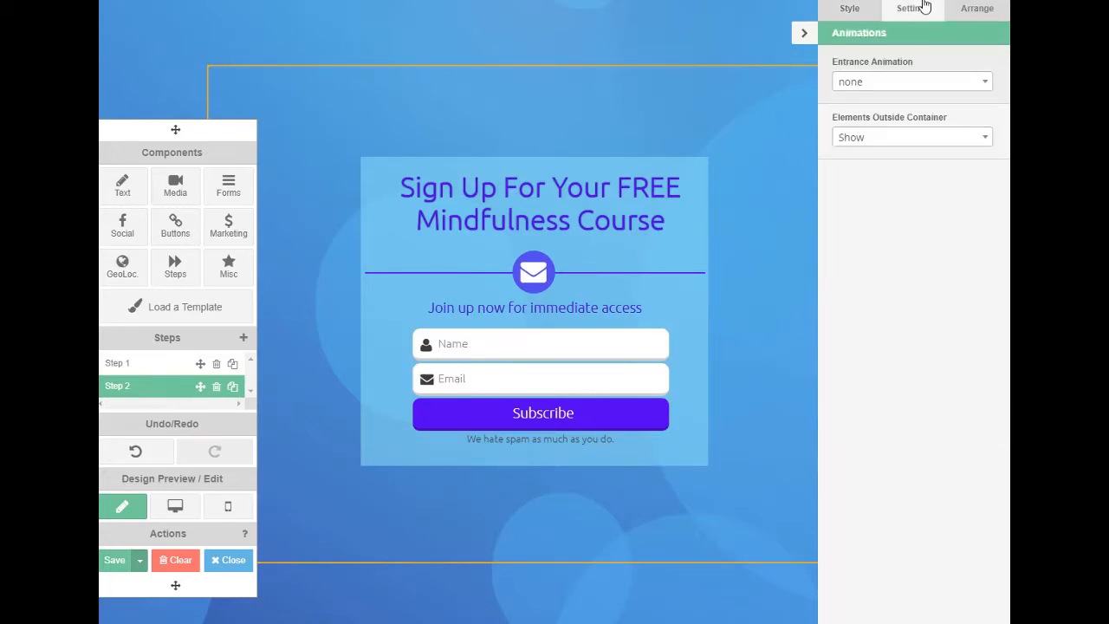
{"action": "left_click", "coordinate": [590, 365]}
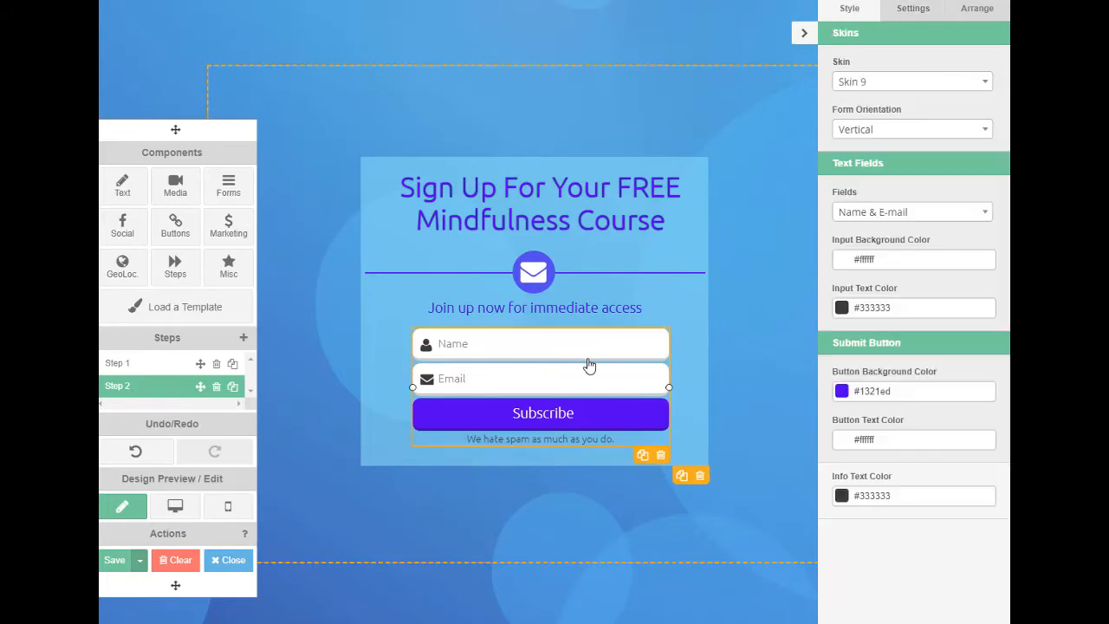
{"action": "left_click", "coordinate": [928, 13]}
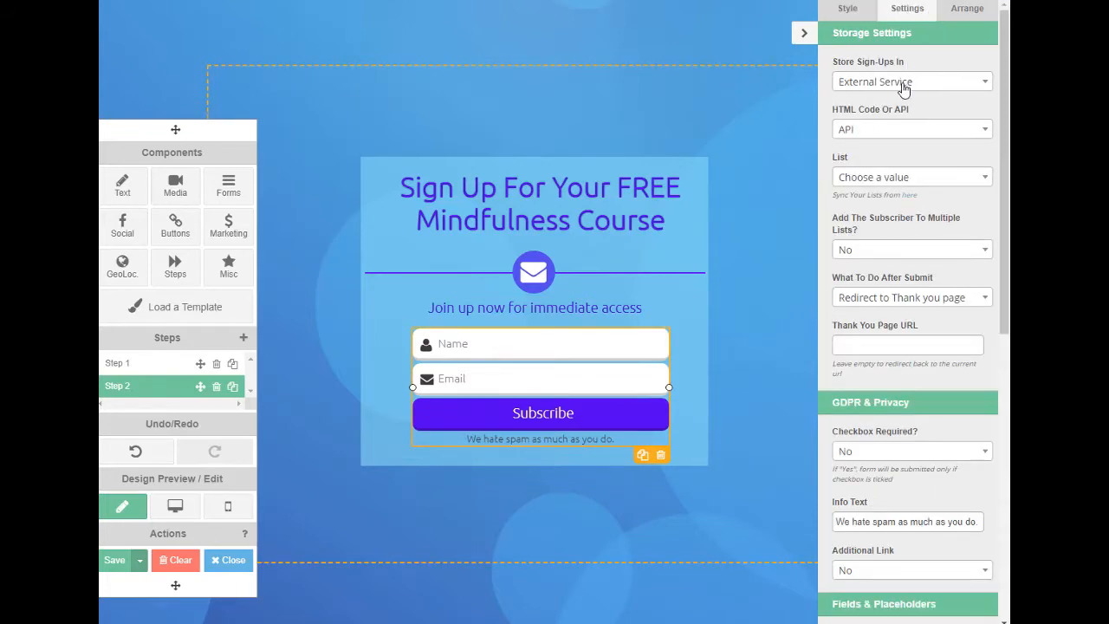
{"action": "left_click", "coordinate": [901, 88]}
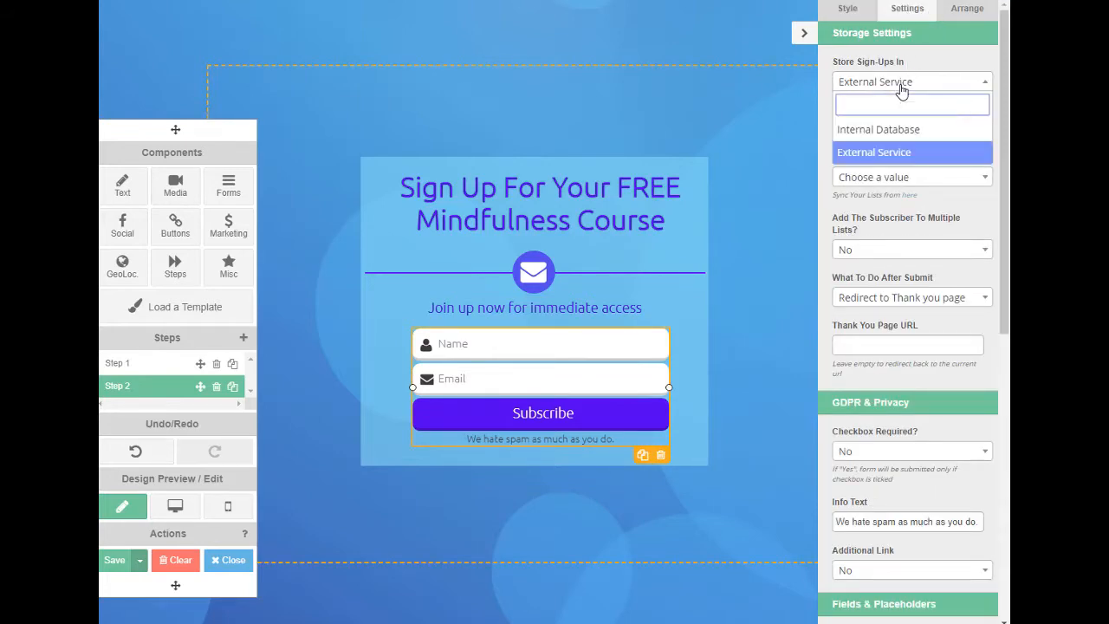
{"action": "left_click", "coordinate": [986, 83]}
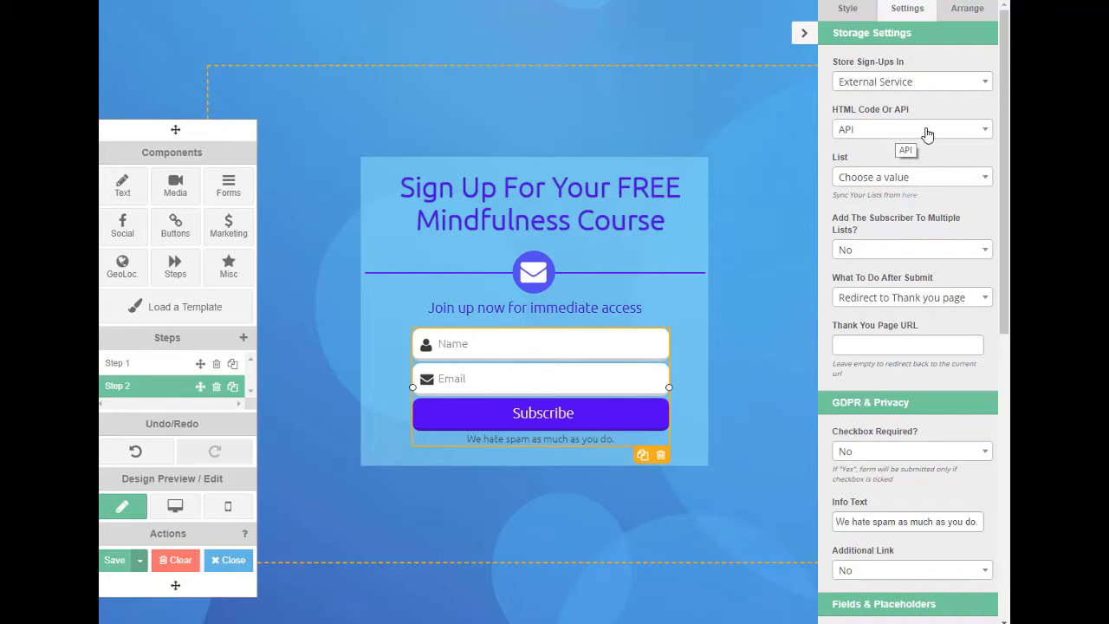
{"action": "left_click", "coordinate": [980, 180]}
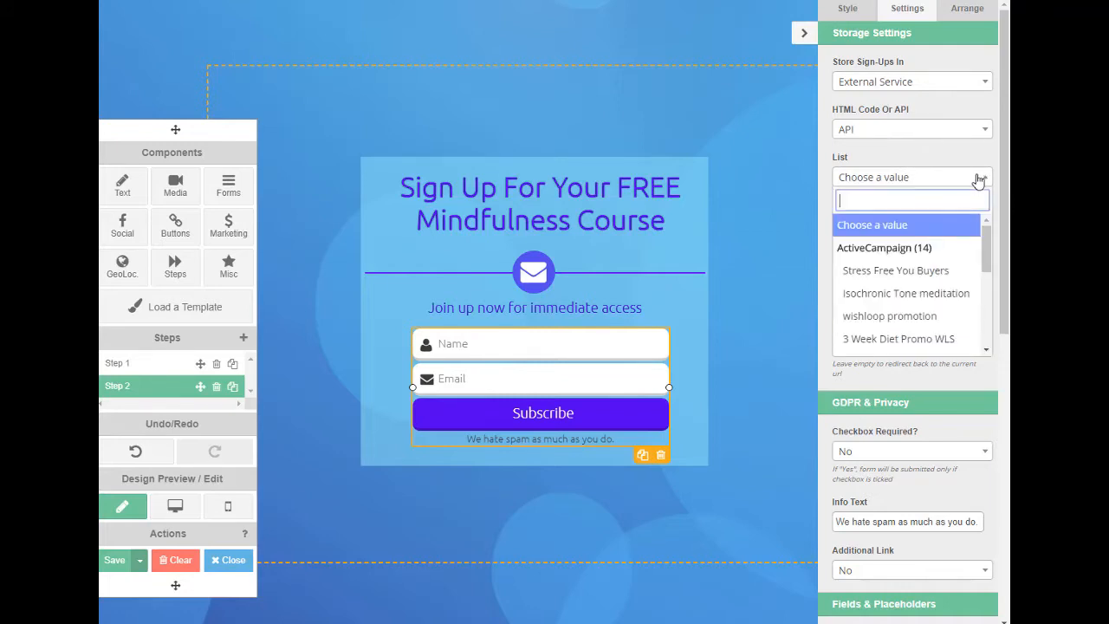
{"action": "left_click", "coordinate": [979, 179]}
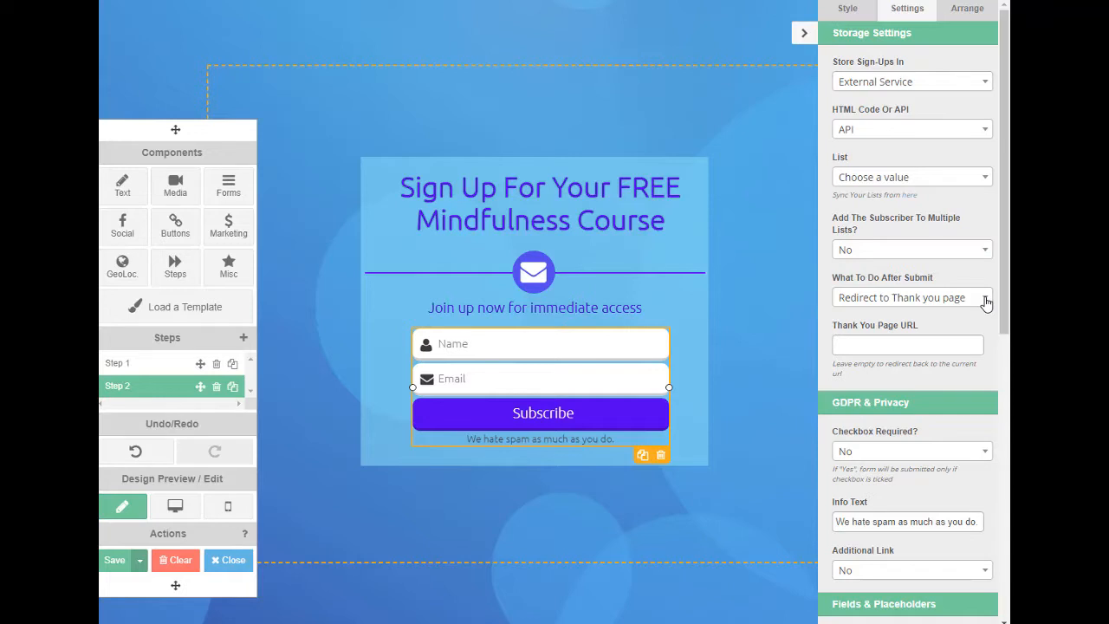
{"action": "left_click", "coordinate": [986, 300]}
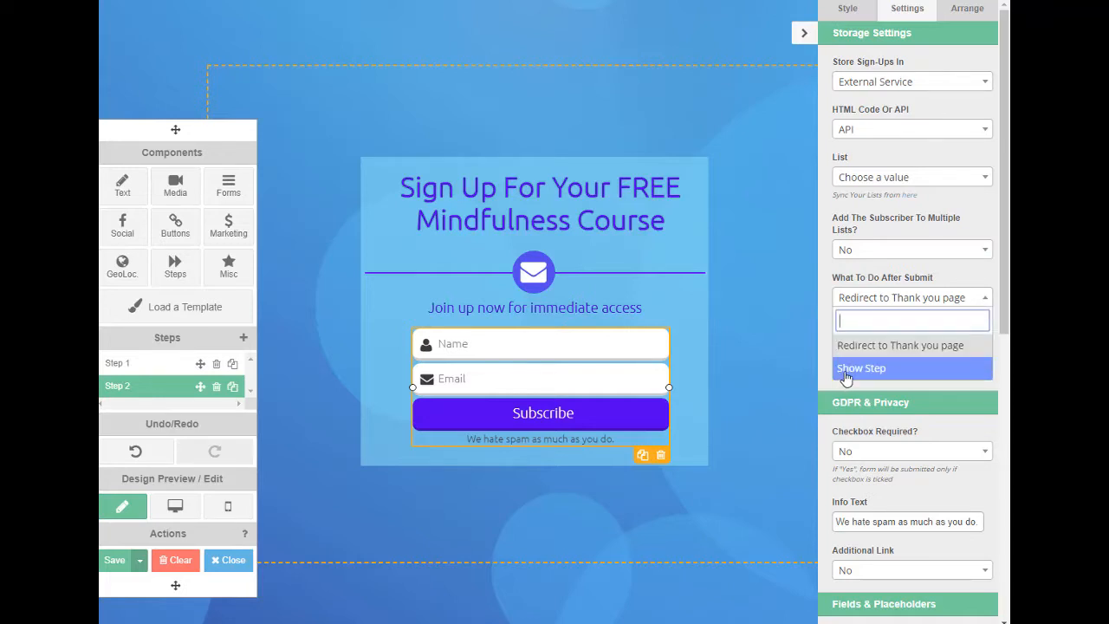
{"action": "left_click", "coordinate": [987, 300]}
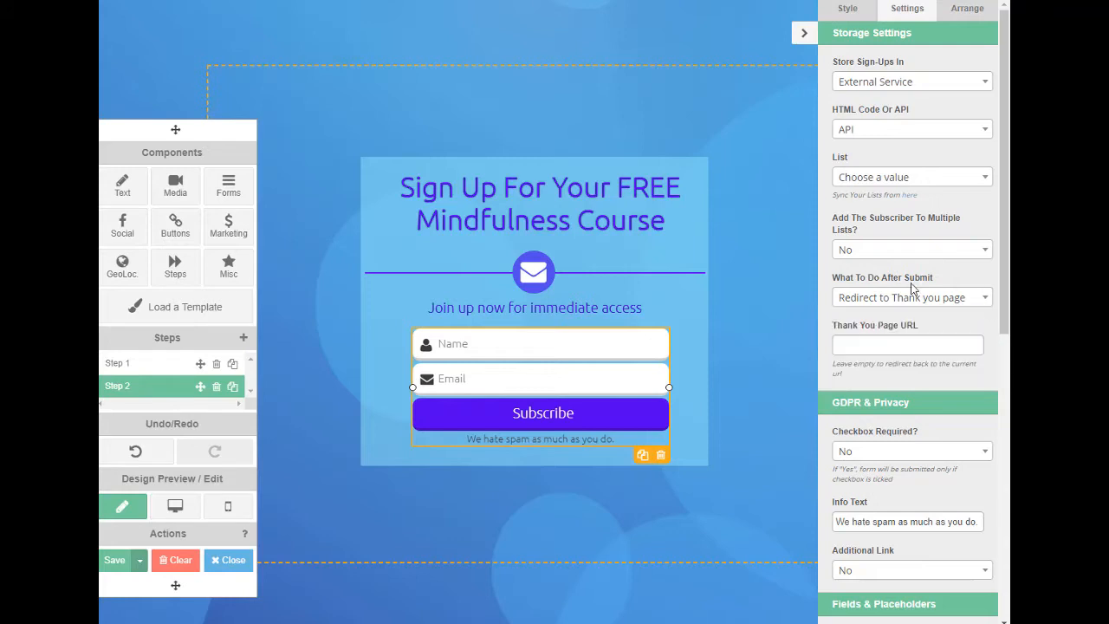
{"action": "left_click", "coordinate": [863, 346]}
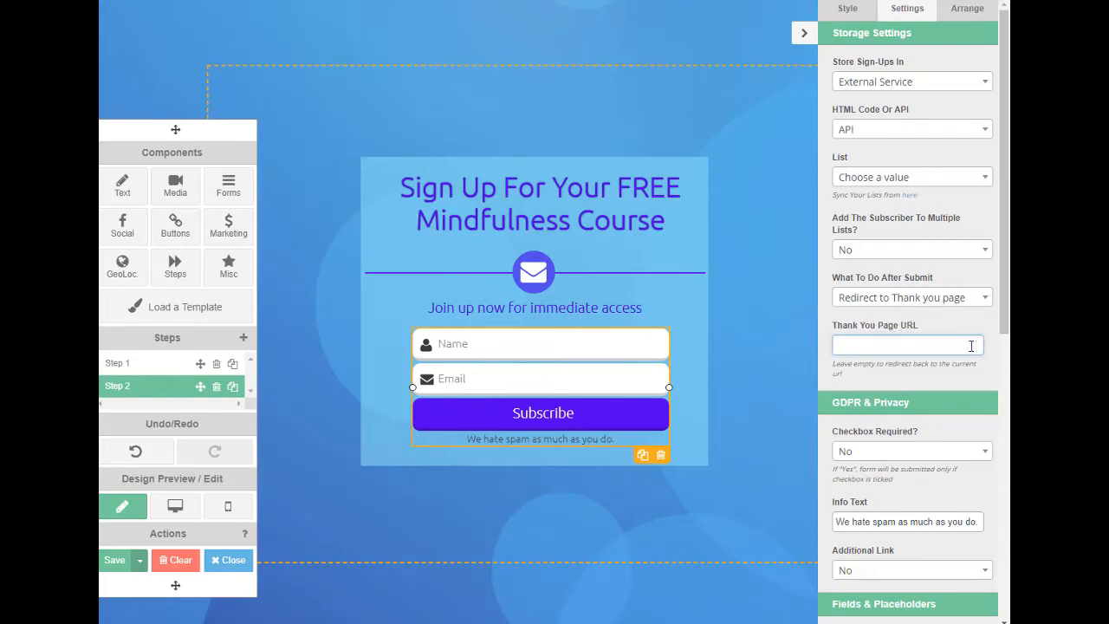
- Make the GDPR consent checkbox required on the opt-in form by setting it to Yes
{"action": "scroll", "coordinate": [991, 346], "scroll_direction": "down", "scroll_amount": 1}
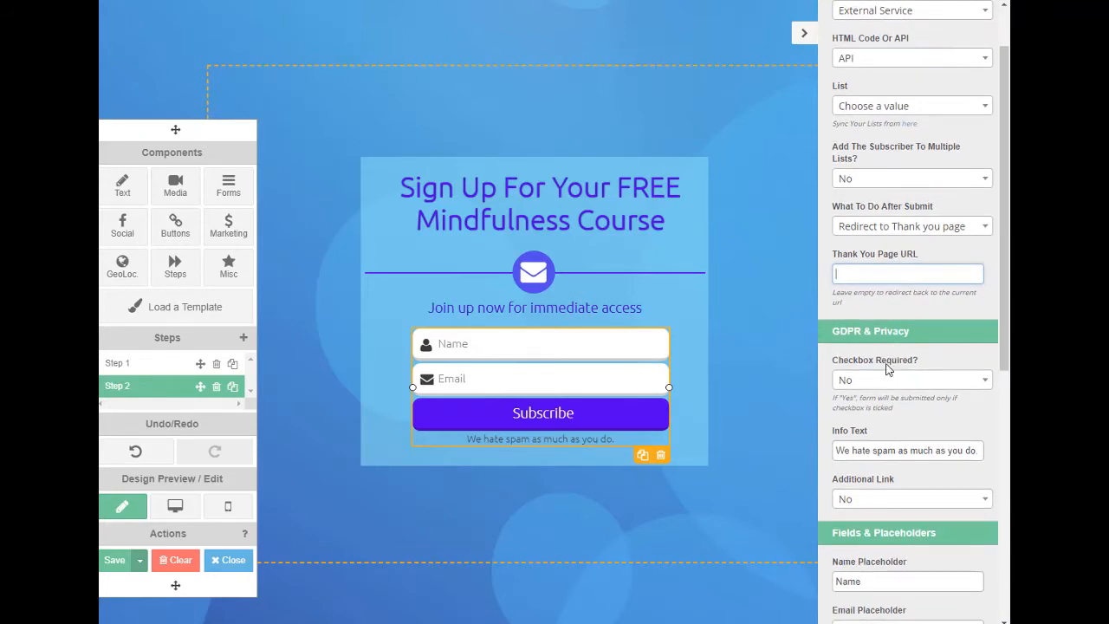
{"action": "left_click", "coordinate": [986, 381]}
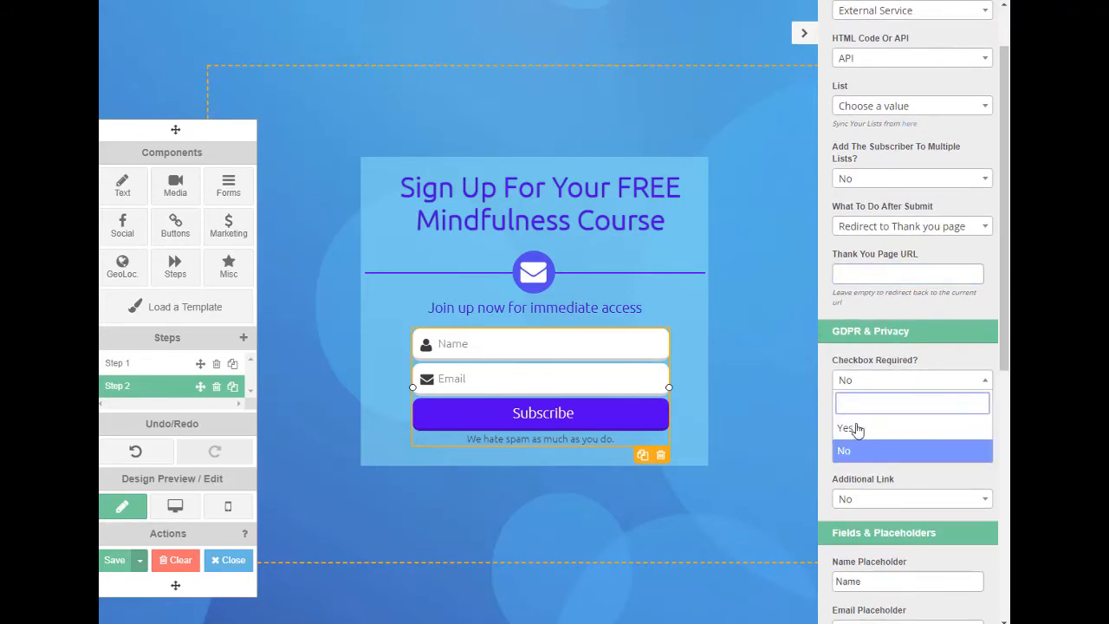
{"action": "left_click", "coordinate": [853, 429]}
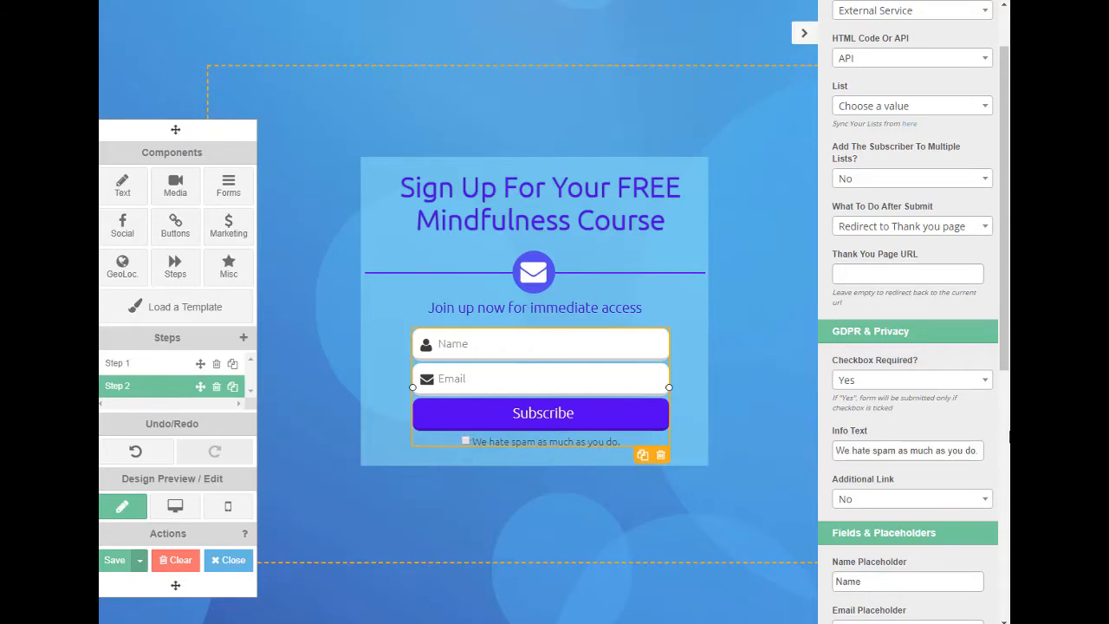
- Change the form's submit button text to "Subscribe Now"
{"action": "scroll", "coordinate": [995, 445], "scroll_direction": "down", "scroll_amount": 1}
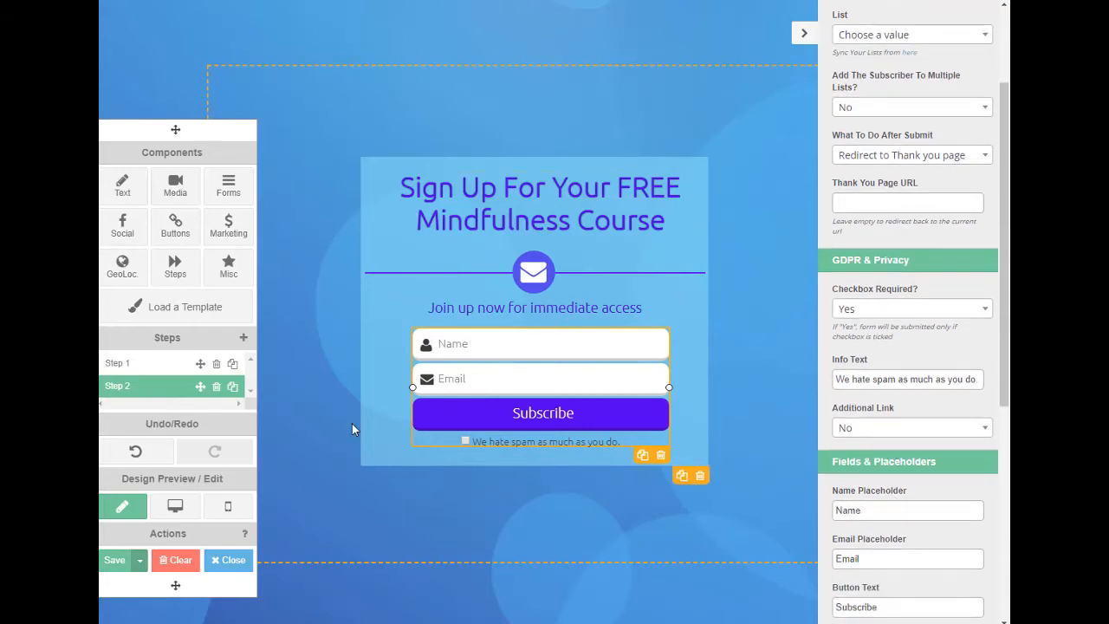
{"action": "scroll", "coordinate": [1001, 488], "scroll_direction": "down", "scroll_amount": 1}
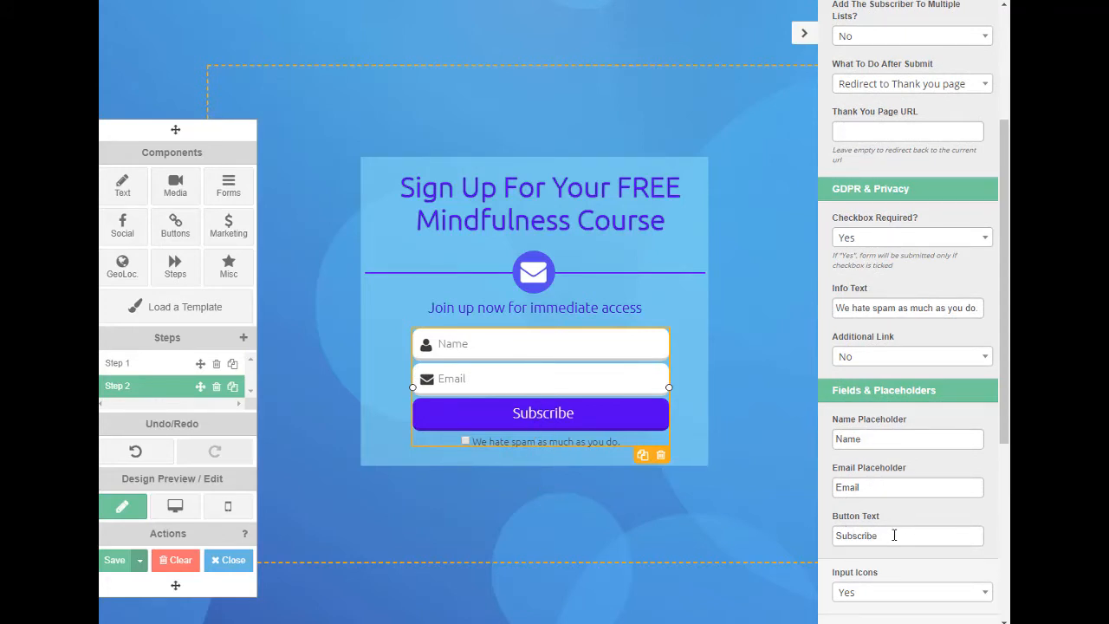
{"action": "left_click_drag", "start_coordinate": [885, 535], "coordinate": [805, 537]}
{"action": "key", "text": "ctrl+w"}
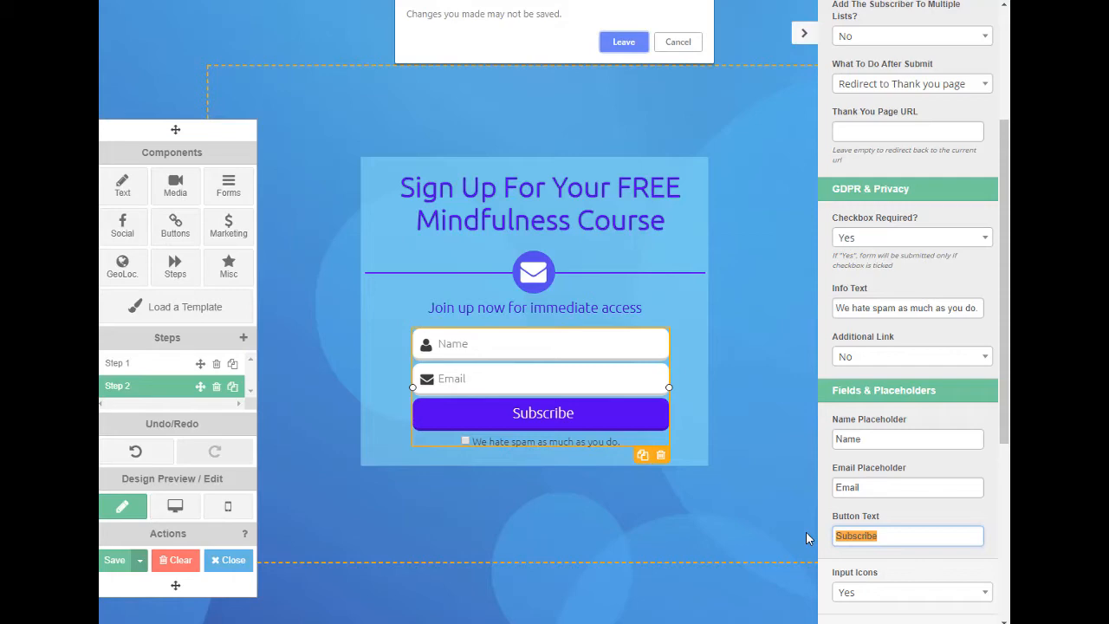
{"action": "key", "text": "Escape"}
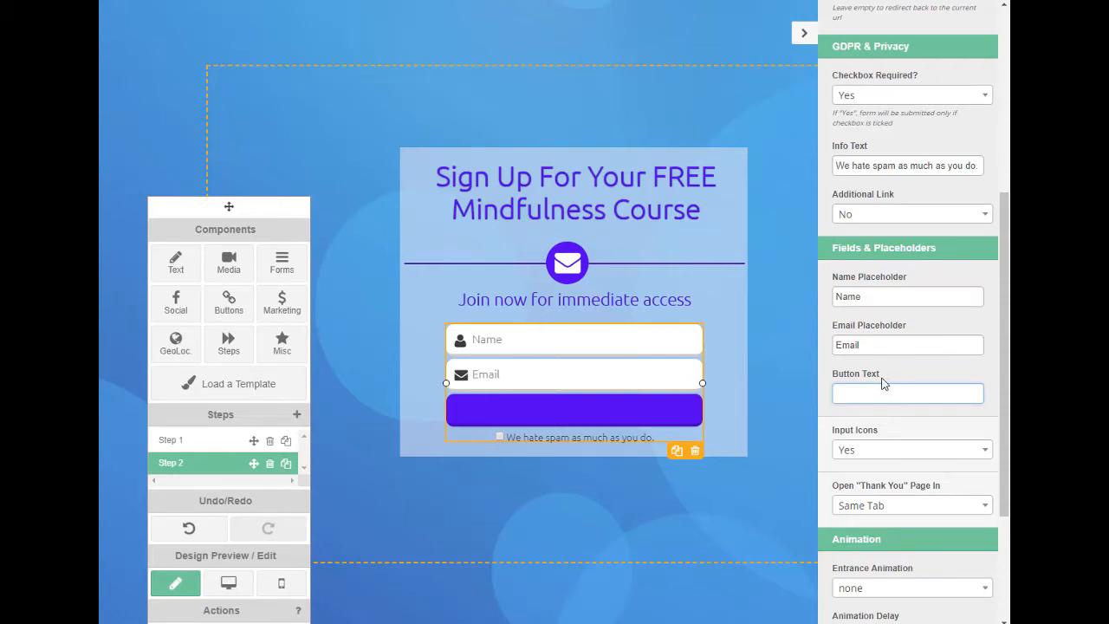
{"action": "type", "text": "Subscribe Now"}
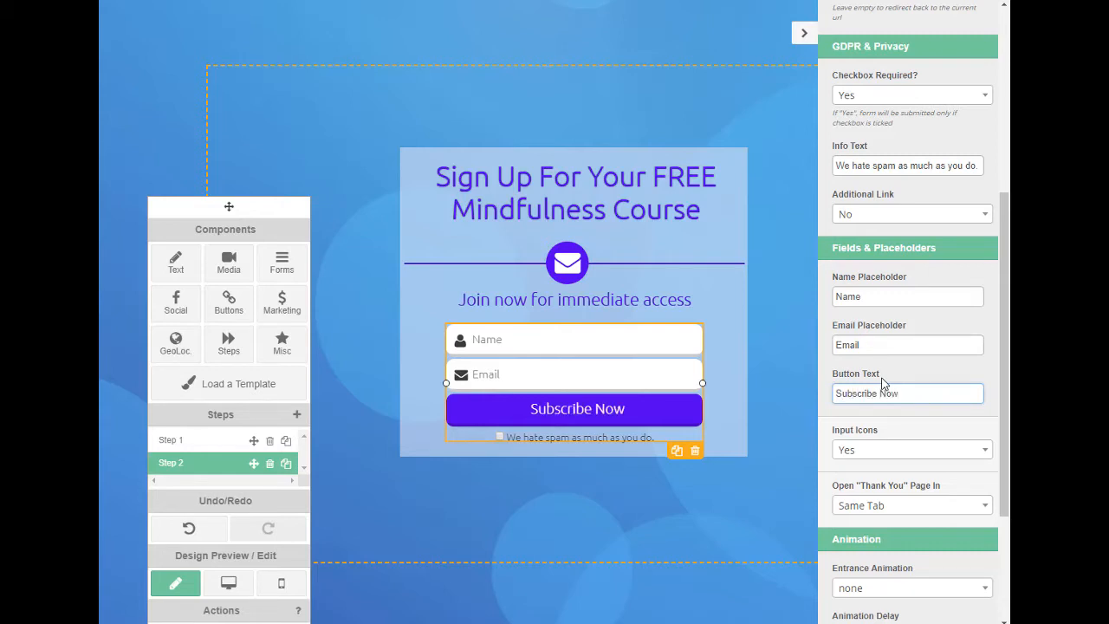
- Deselect the form, move the floating components panel up so its actions are reachable, and save the page
{"action": "left_click", "coordinate": [696, 498]}
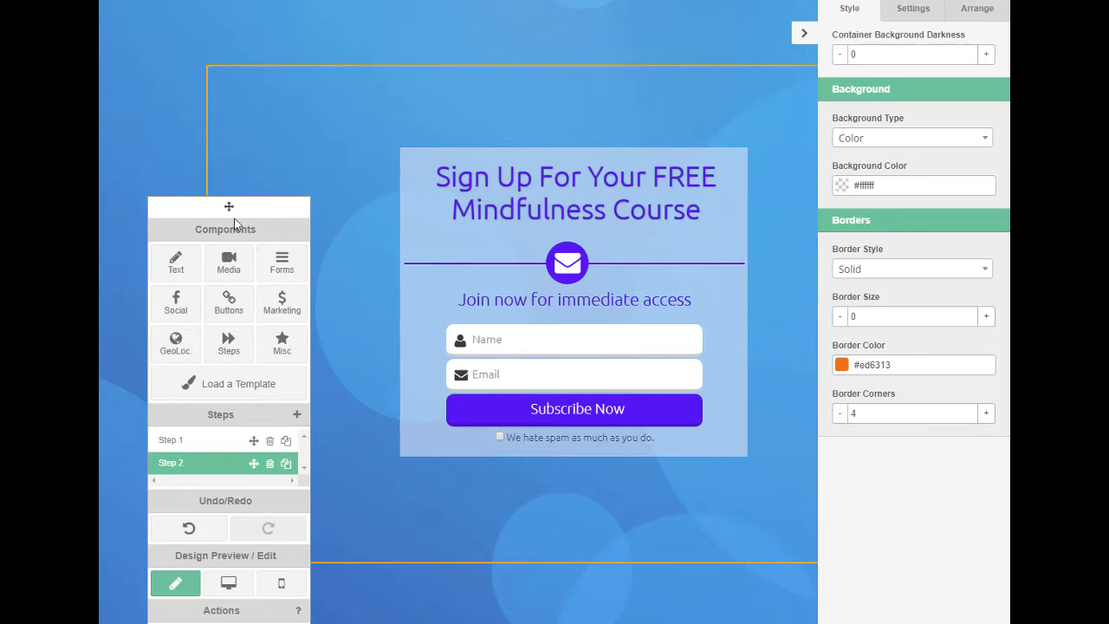
{"action": "left_click_drag", "start_coordinate": [230, 208], "coordinate": [243, 72]}
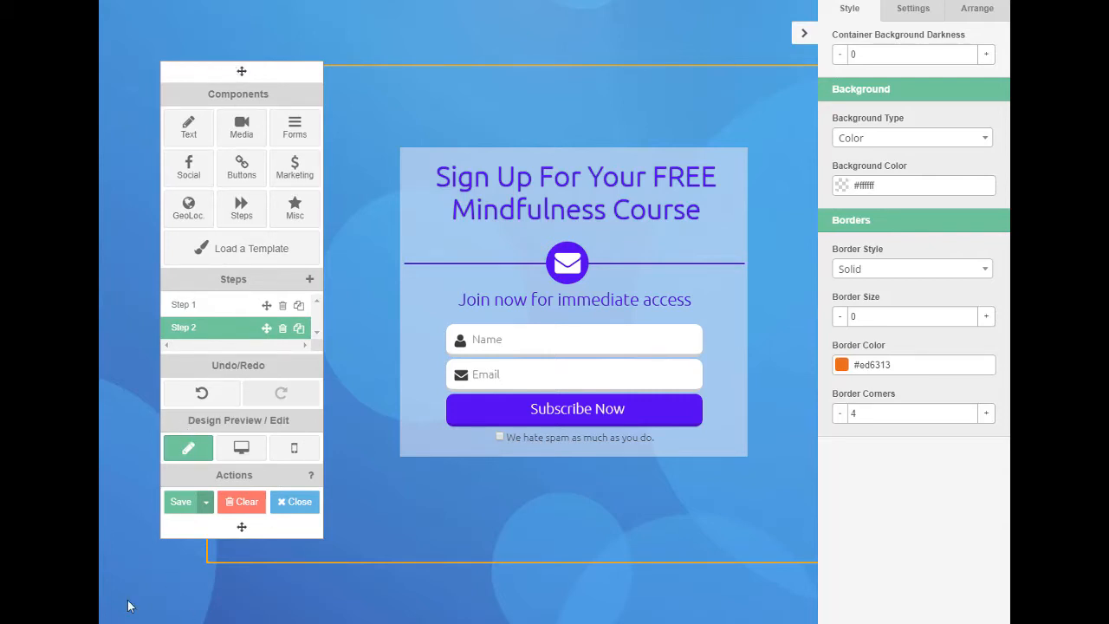
{"action": "left_click", "coordinate": [181, 504]}
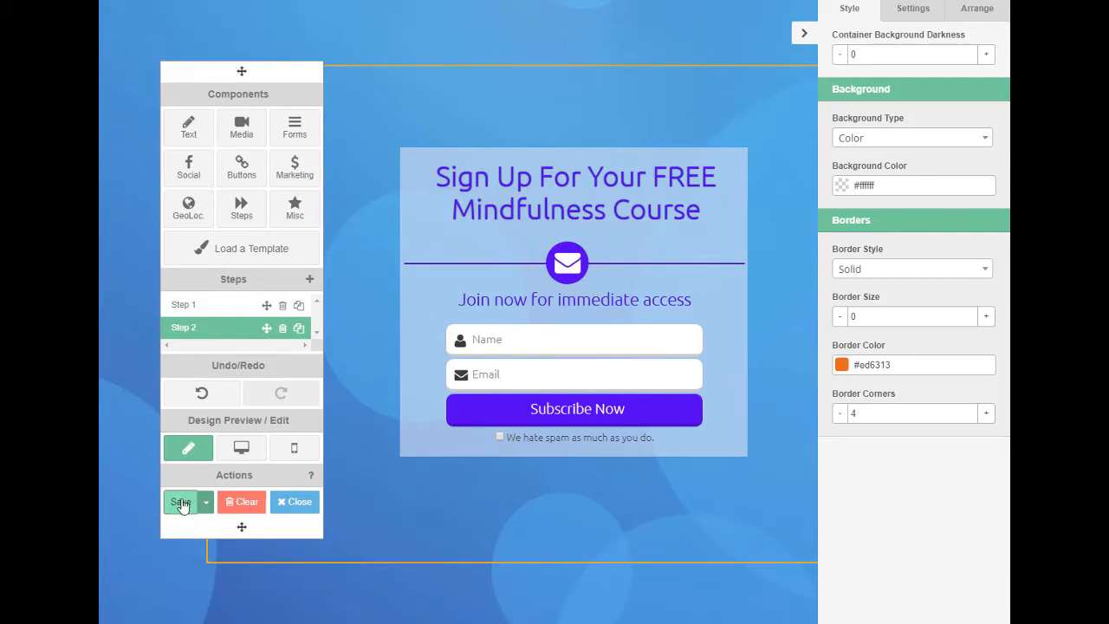